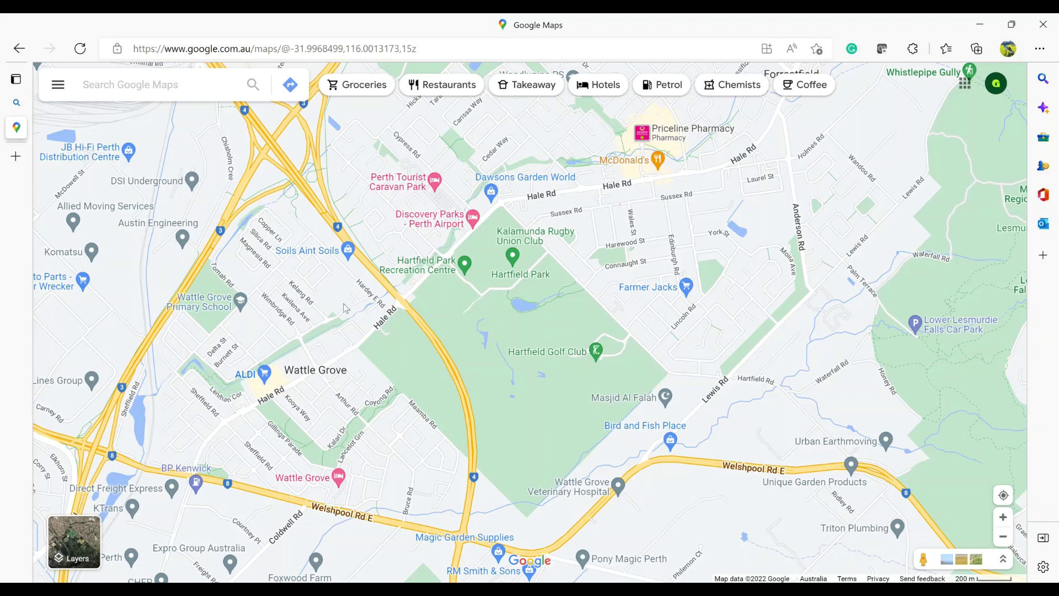
- Open the saved custom map "HCC Holes 1 to 18" from your places
left_click(65, 87)
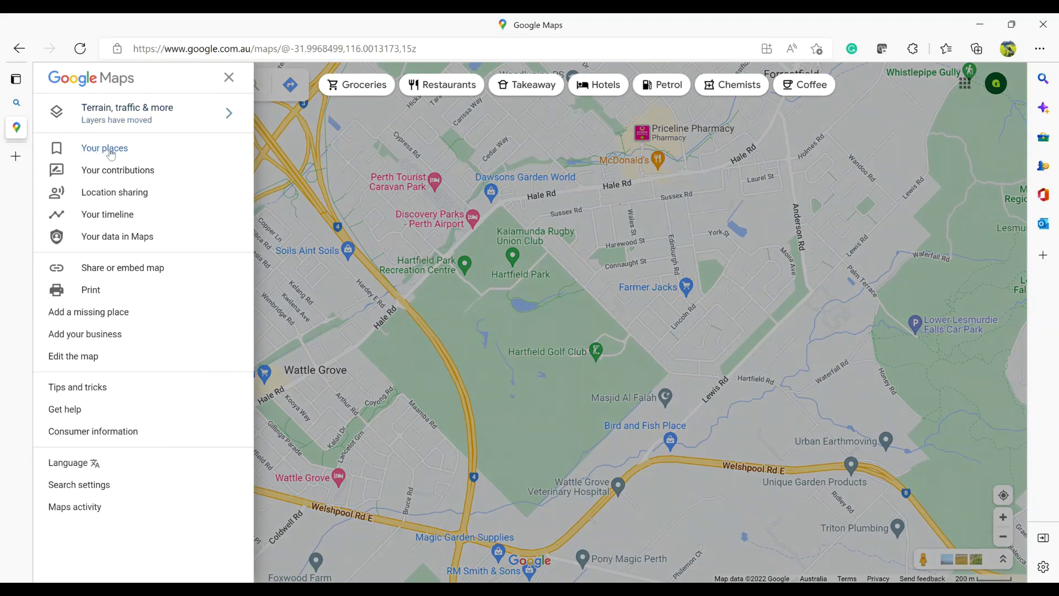
left_click(138, 154)
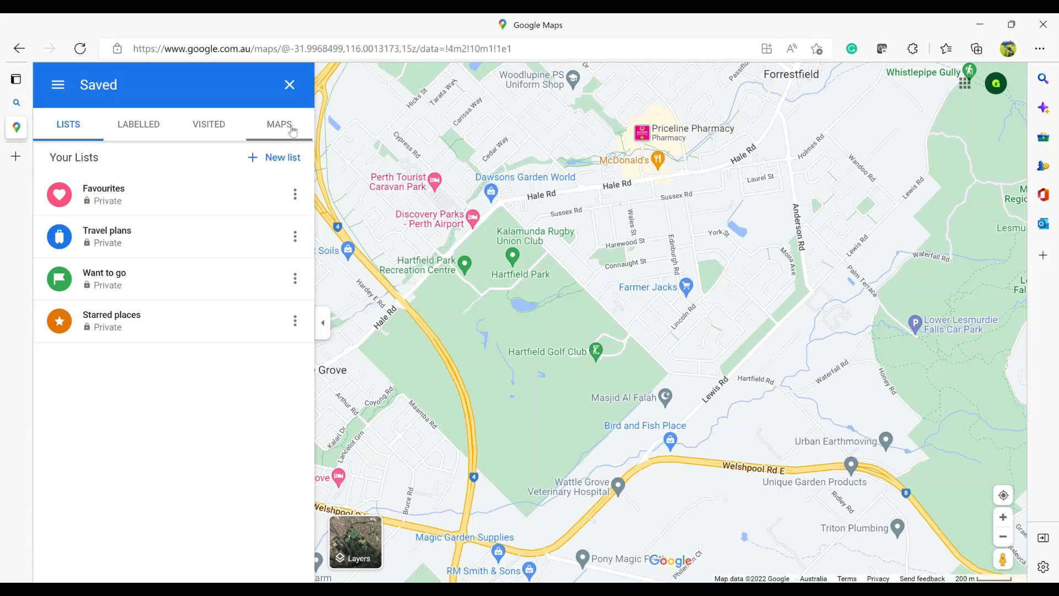
left_click(293, 131)
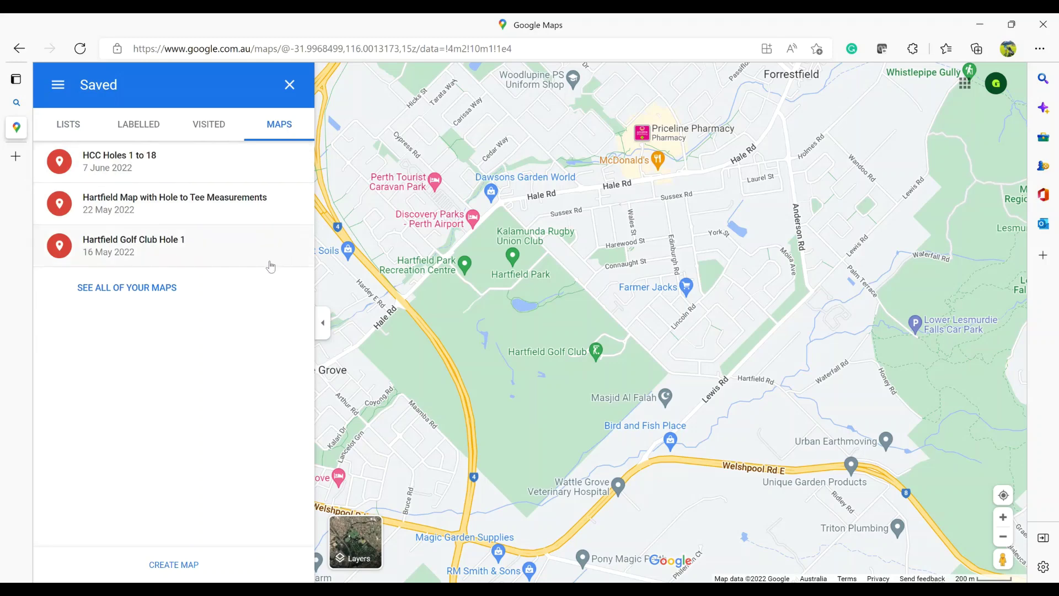
left_click(149, 164)
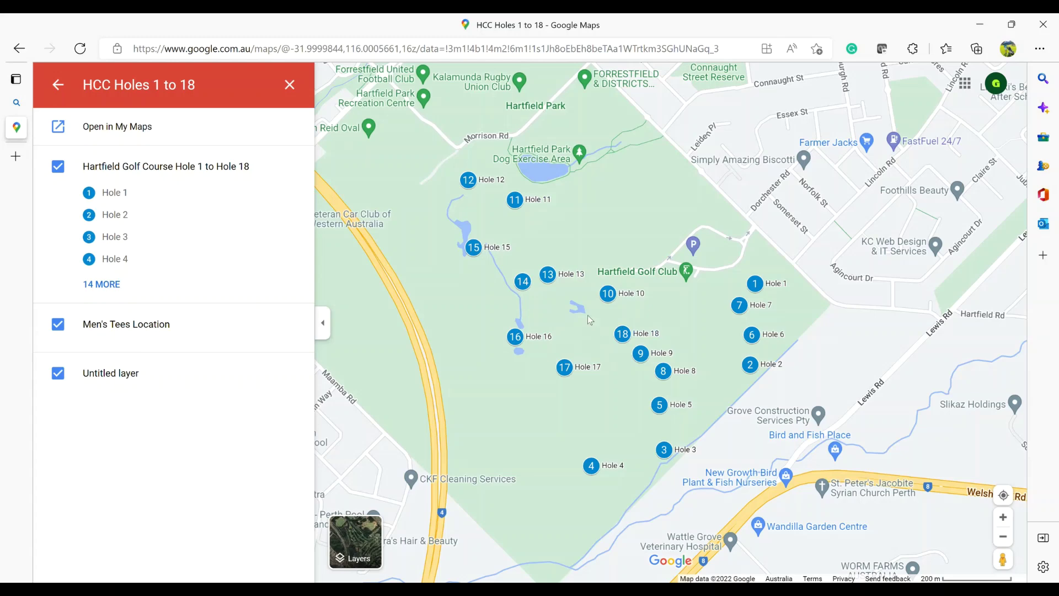
- Switch the map type to Satellite and close the map details
mouse_move(358, 546)
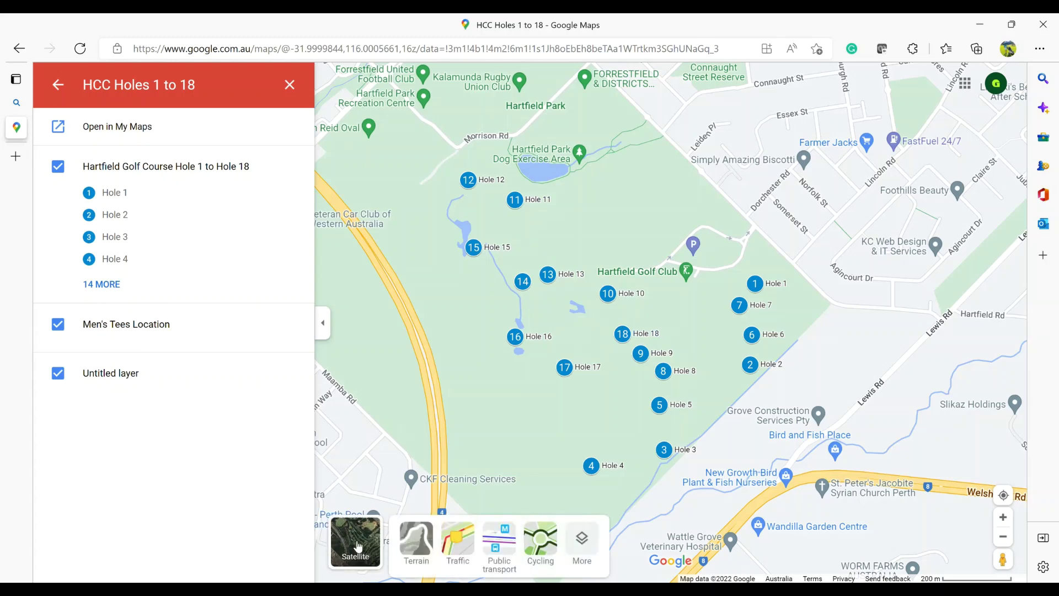
left_click(577, 548)
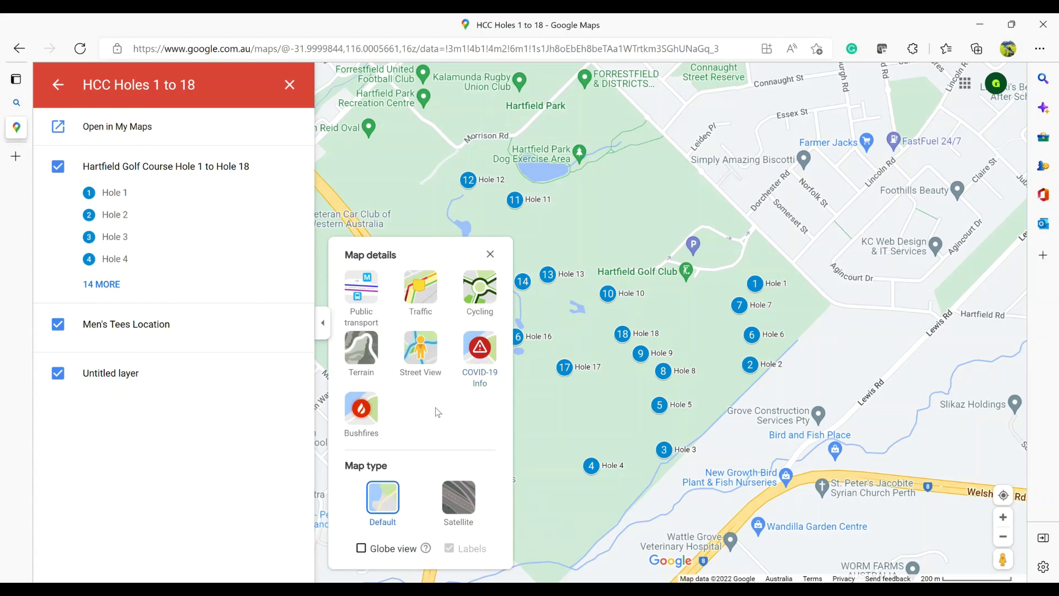
left_click(473, 500)
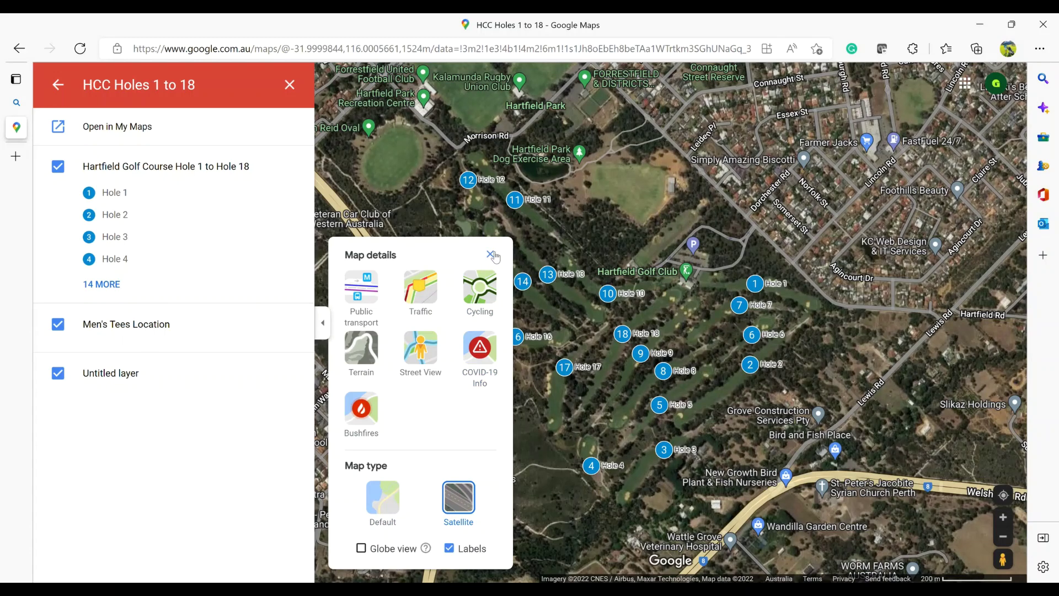
left_click(491, 254)
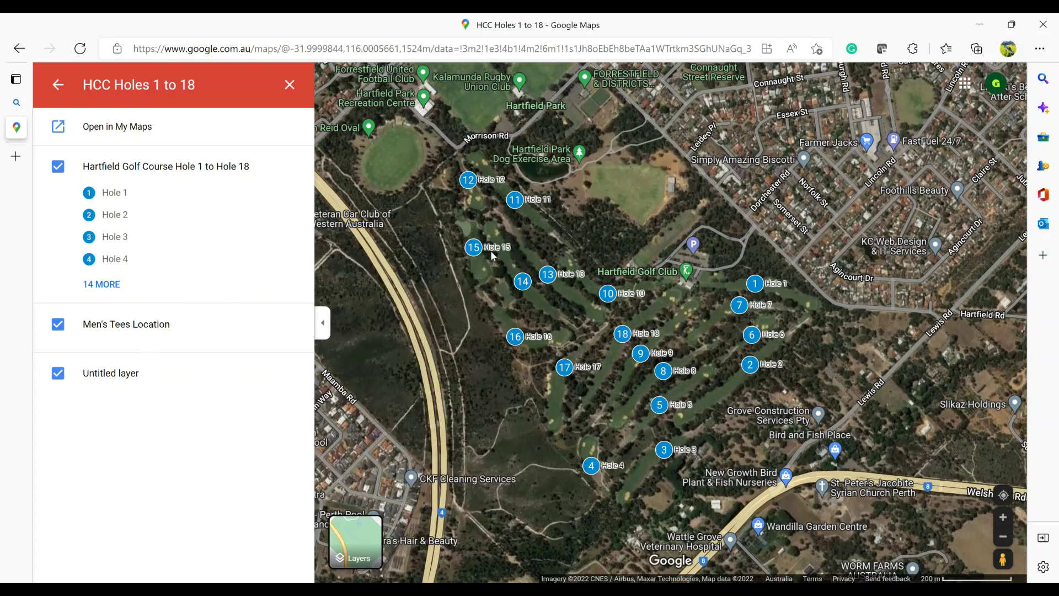
- Close the custom map and reopen "HCC Holes 1 to 18" from the saved maps
left_click(290, 86)
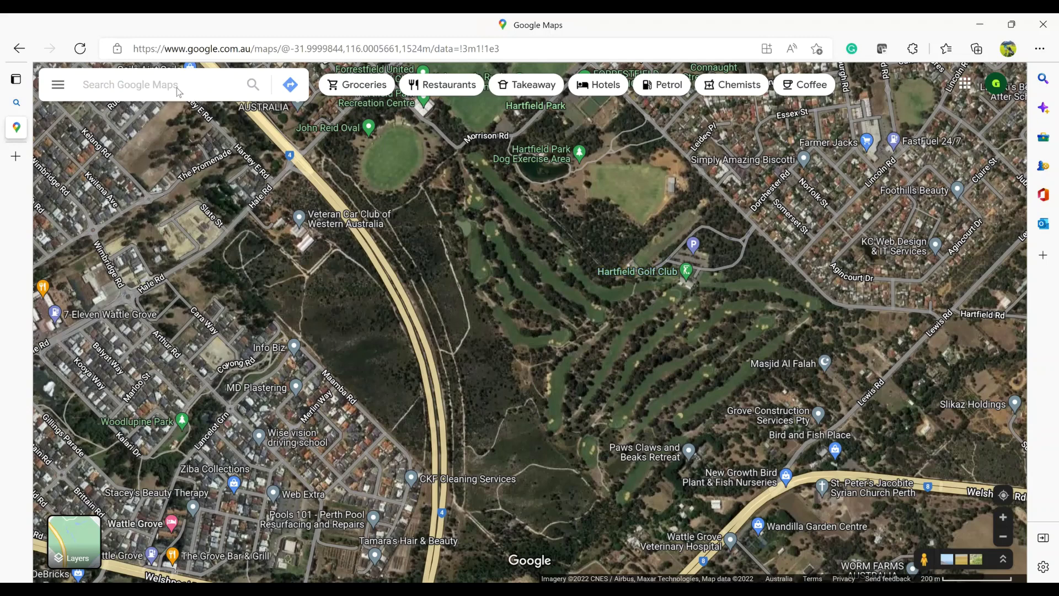
left_click(59, 84)
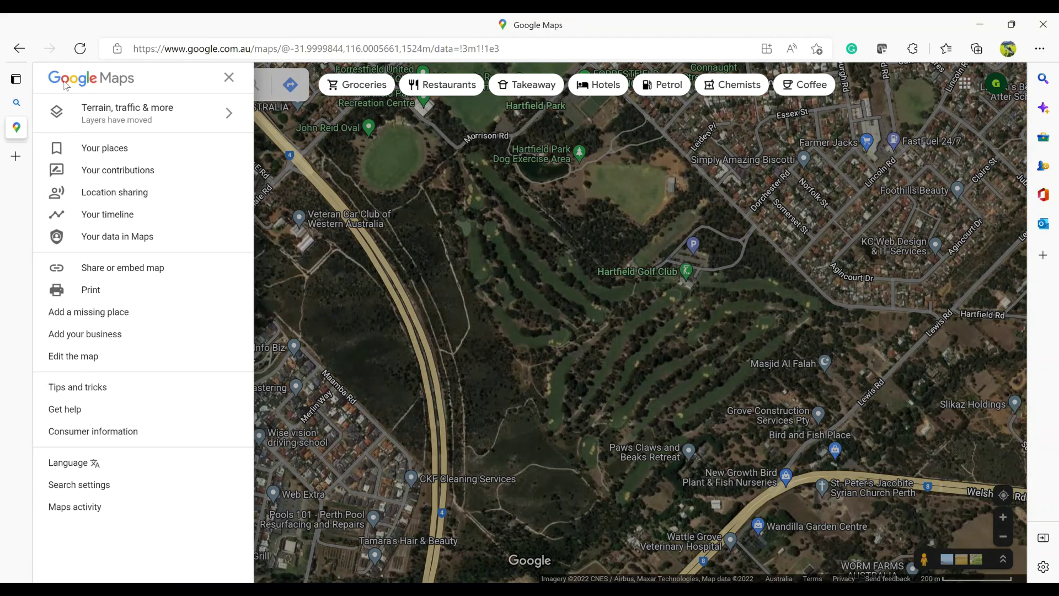
left_click(101, 149)
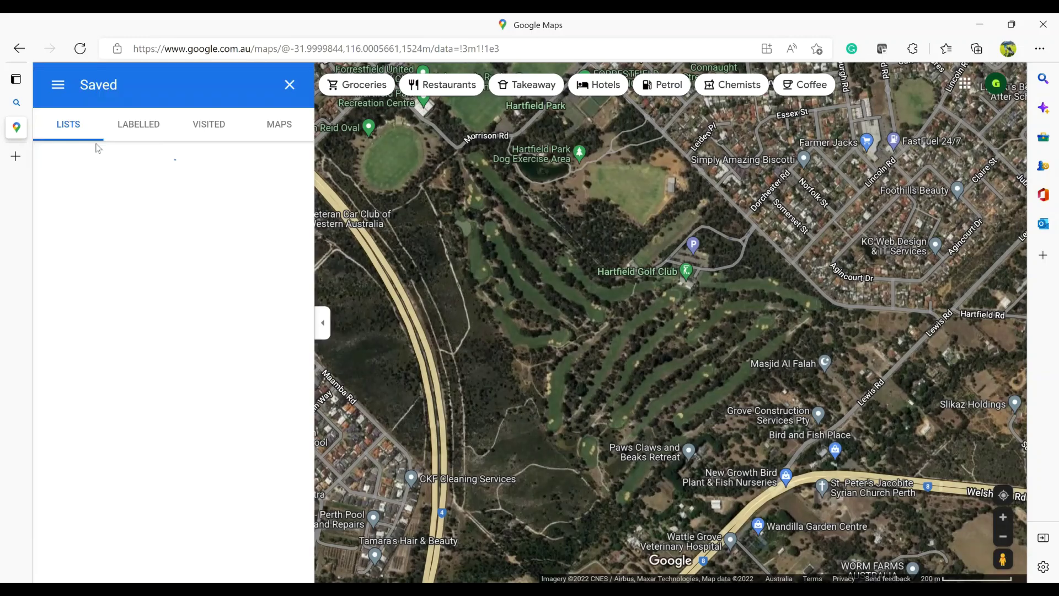
left_click(279, 124)
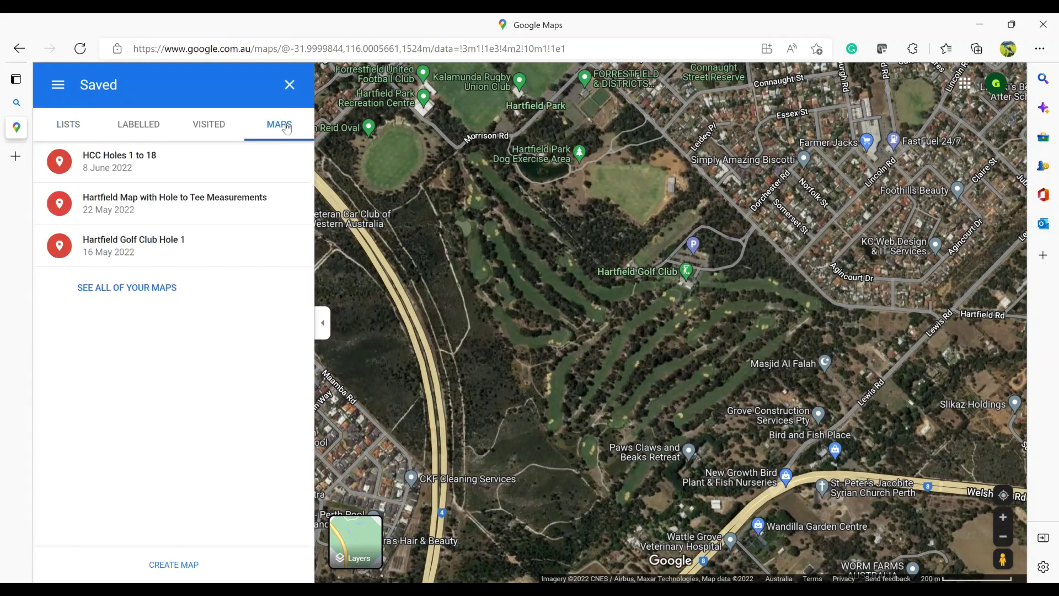
left_click(168, 164)
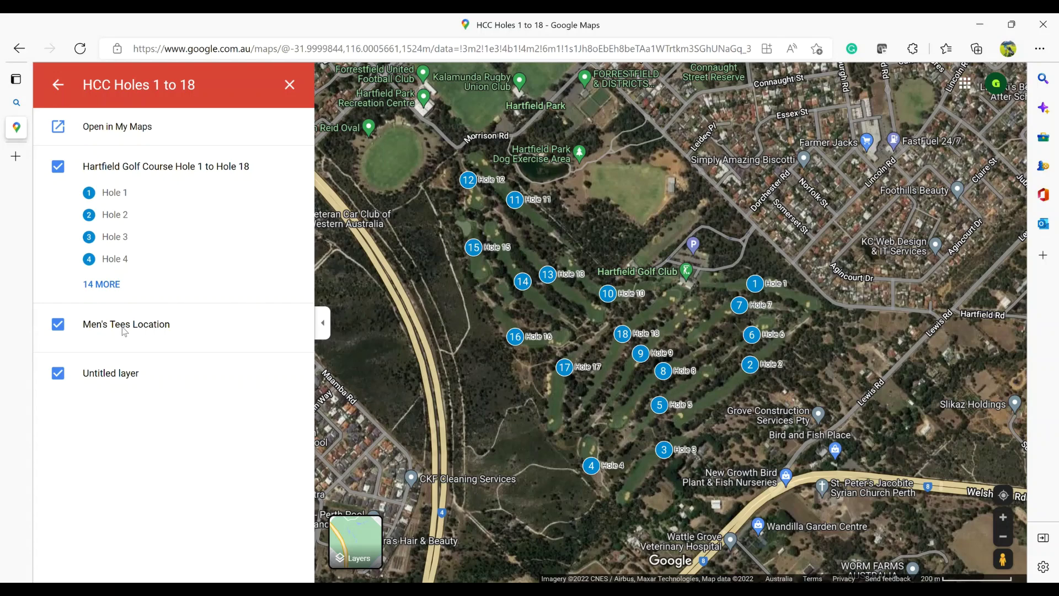
- Collapse the map's layer list and examine the Hole 1 fairway and its tee boxes beside the clubhouse up close
left_click(325, 323)
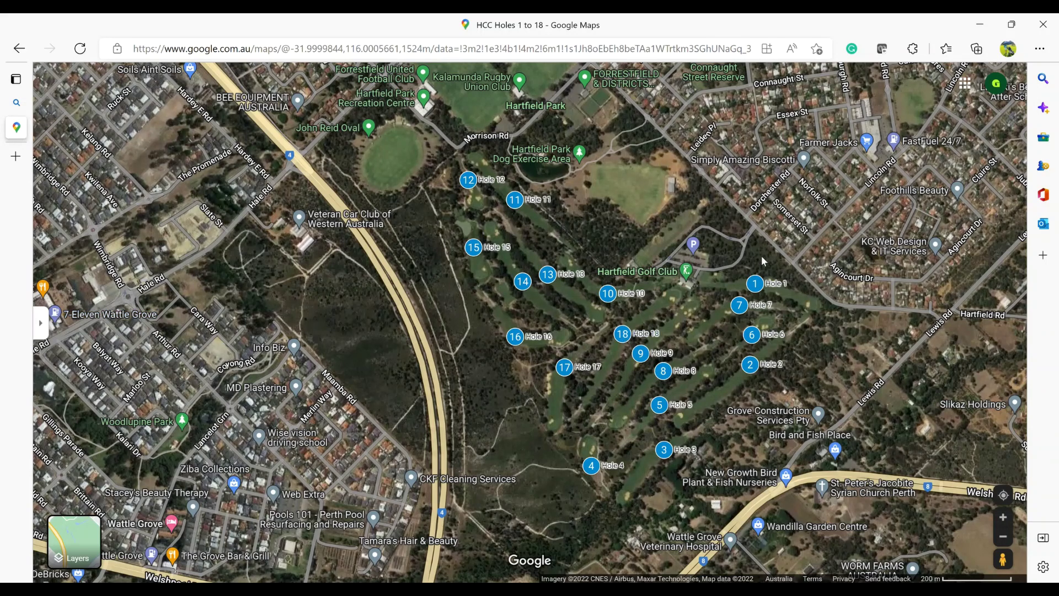
scroll(759, 256, "up", 5)
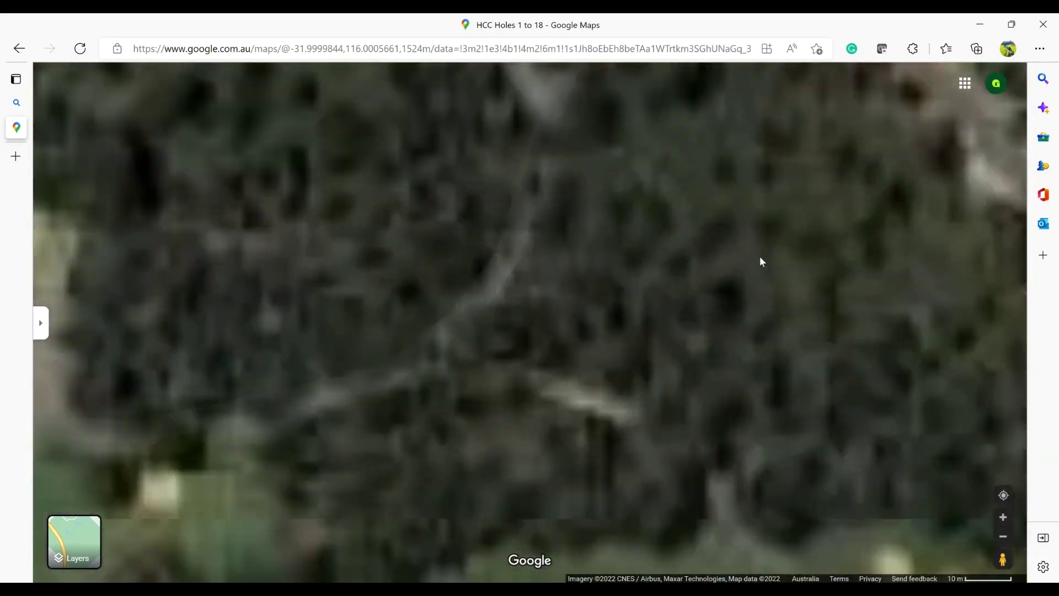
left_click_drag(714, 333, 637, 236)
scroll(637, 236, "down", 2)
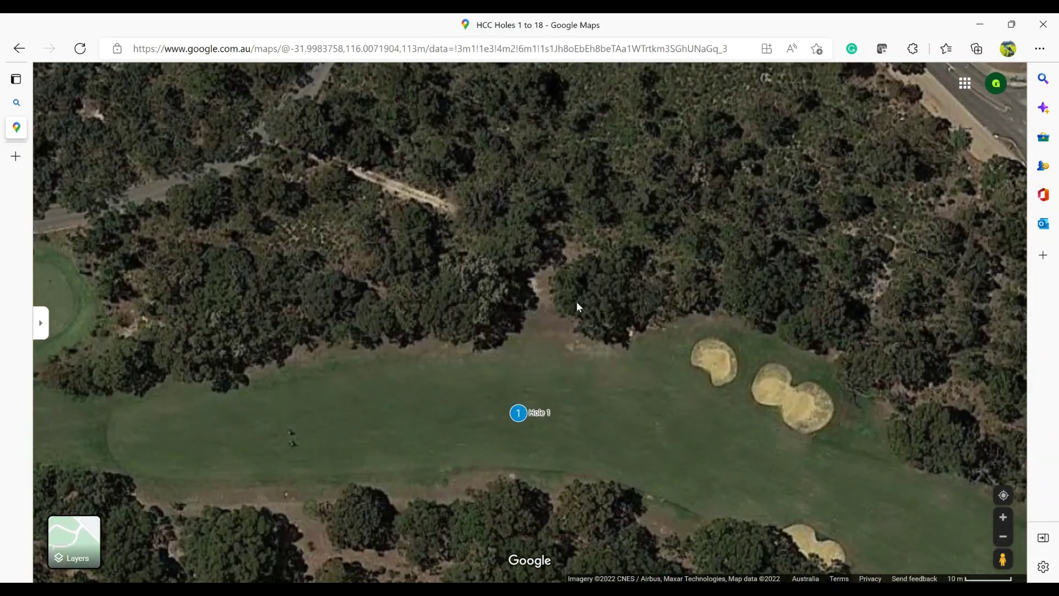
scroll(575, 300, "down", 2)
scroll(574, 304, "down", 1)
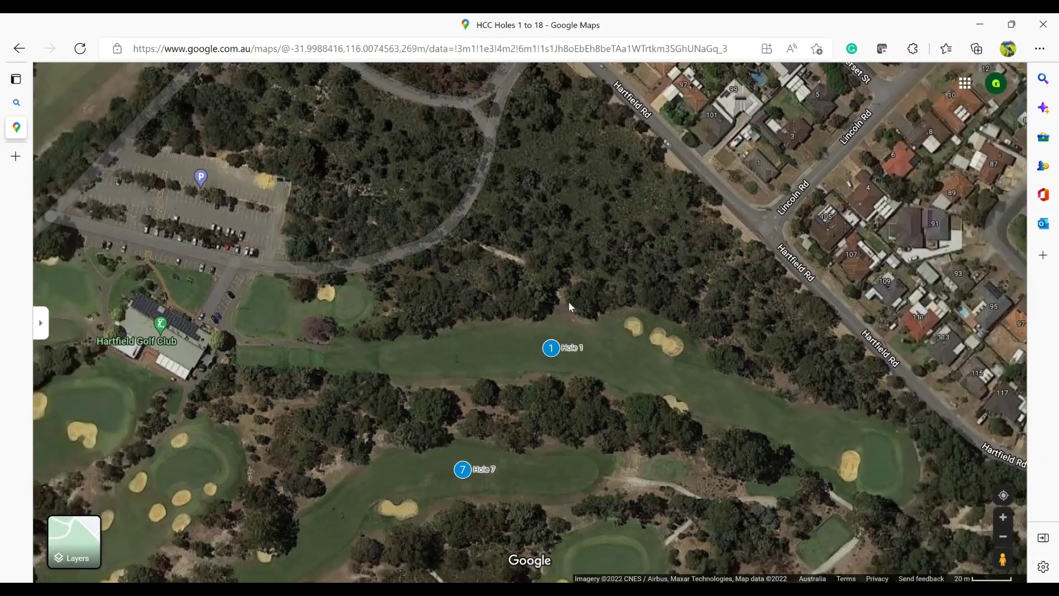
left_click_drag(558, 293, 516, 263)
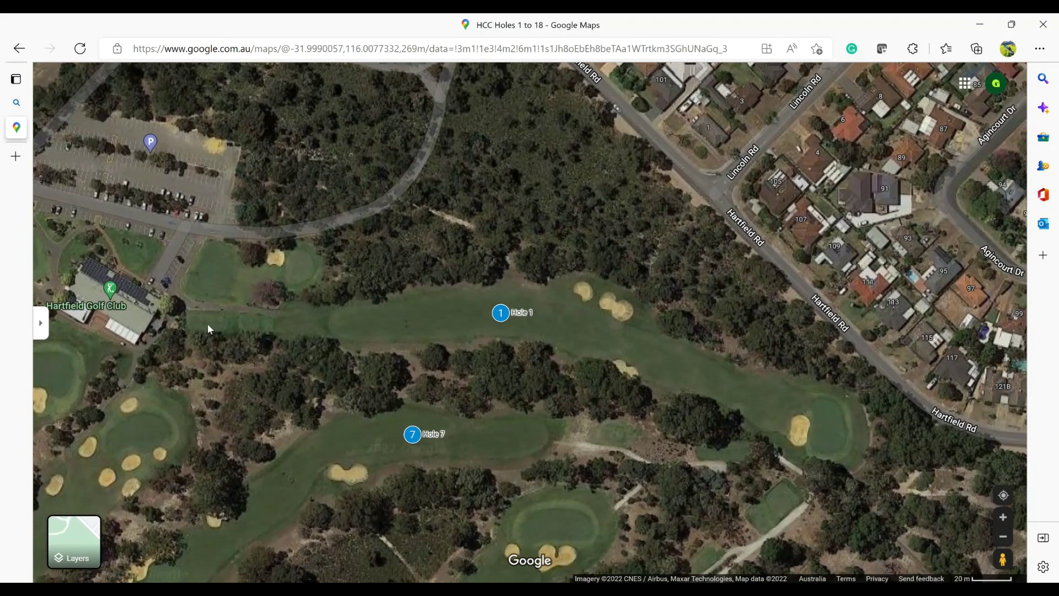
scroll(200, 326, "up", 3)
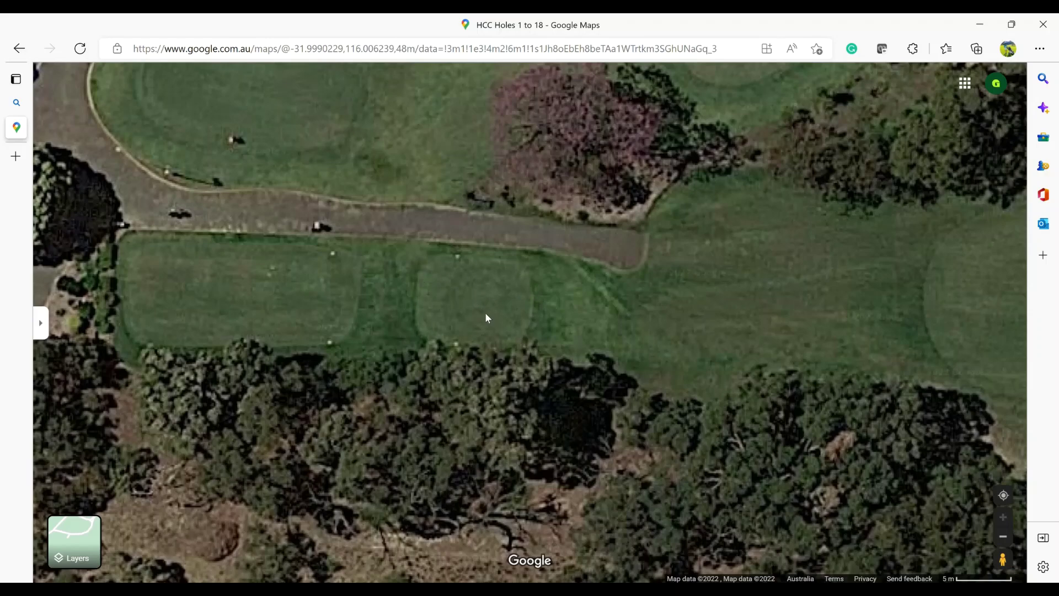
left_click_drag(486, 314, 560, 328)
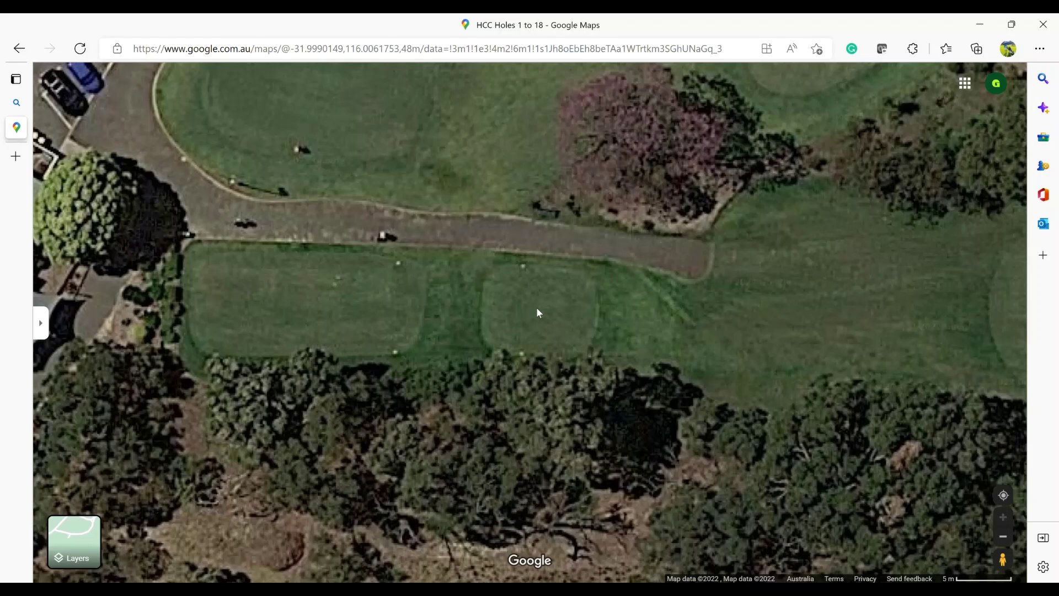
- Check which place options are offered for a point on the Hole 1 tee box, ending with the whole course in view
left_click(314, 298)
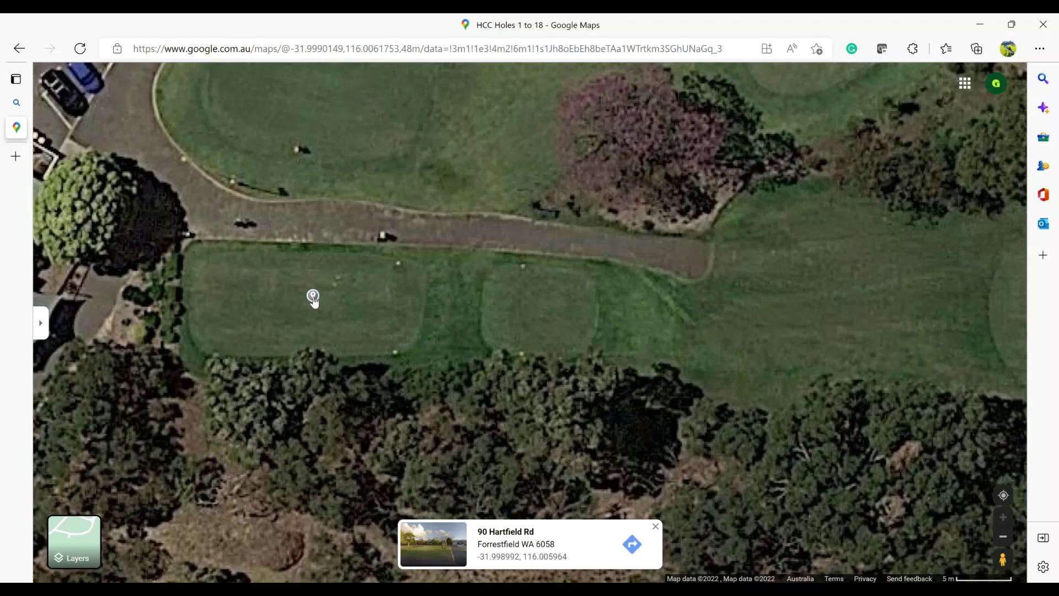
right_click(319, 301)
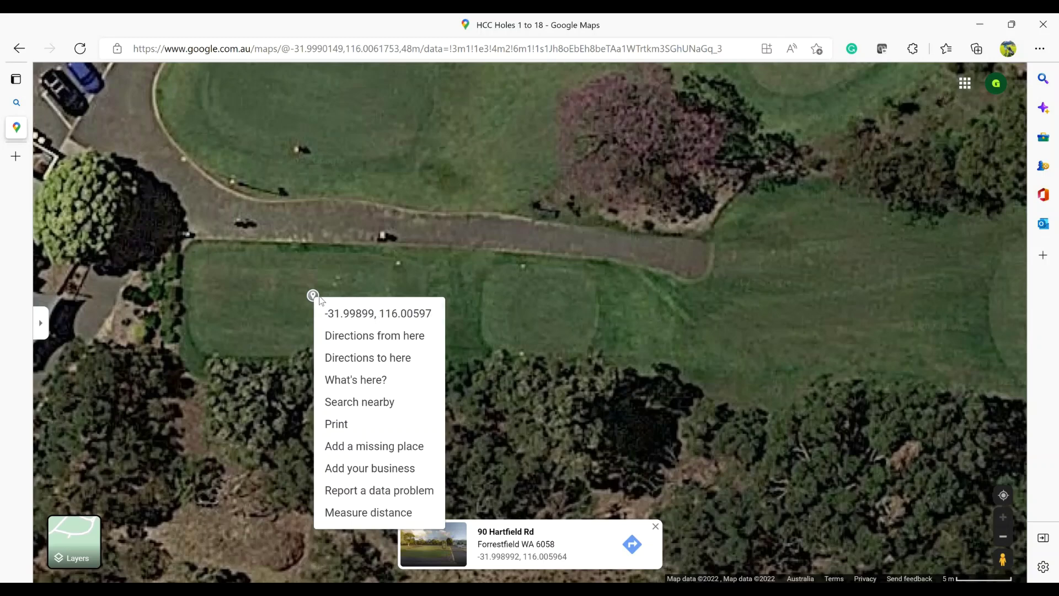
right_click(319, 298)
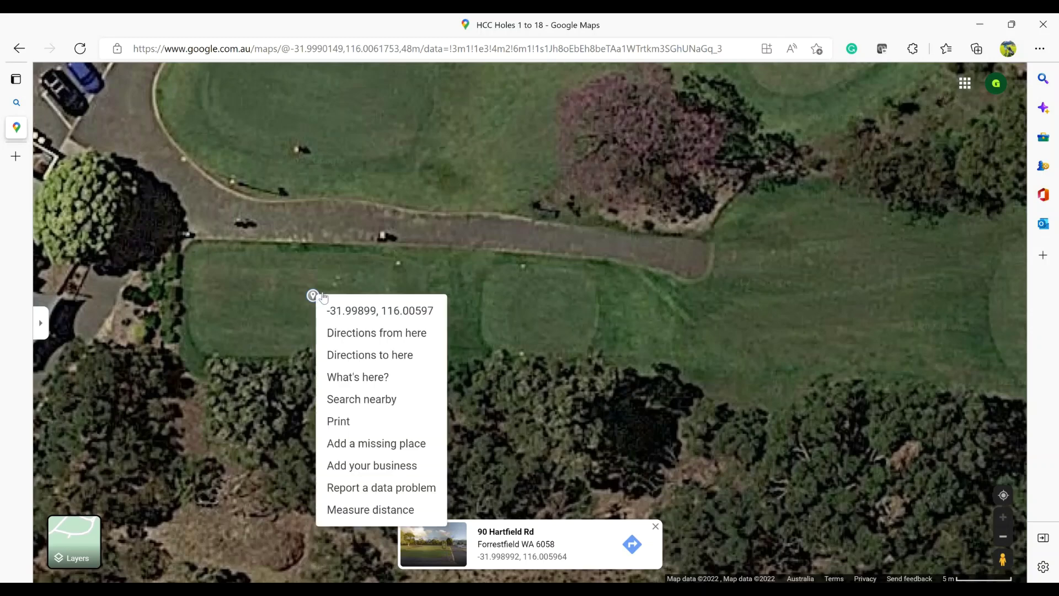
scroll(323, 298, "down", 2)
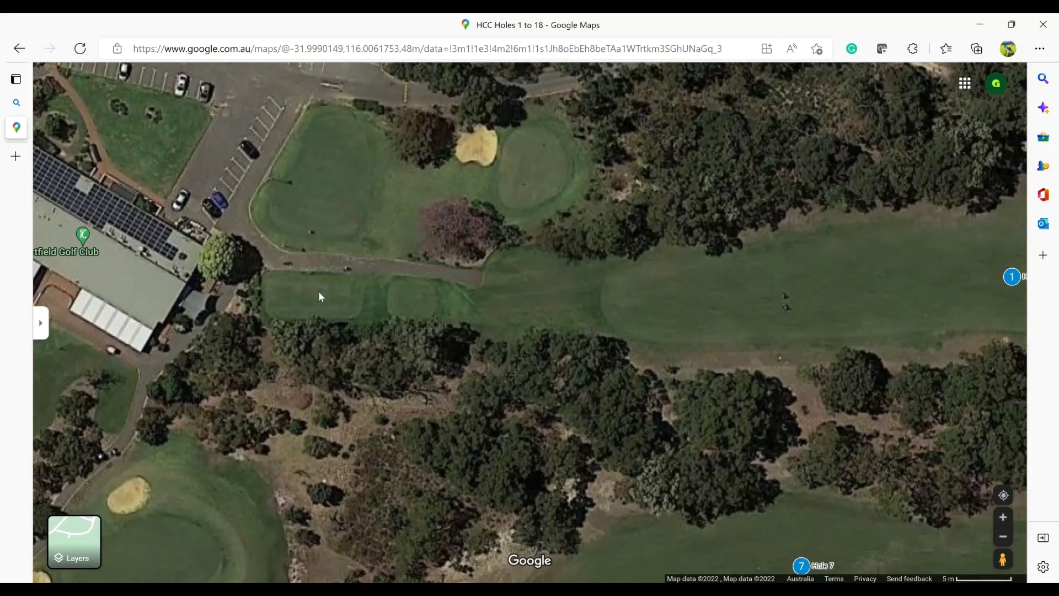
scroll(319, 294, "down", 3)
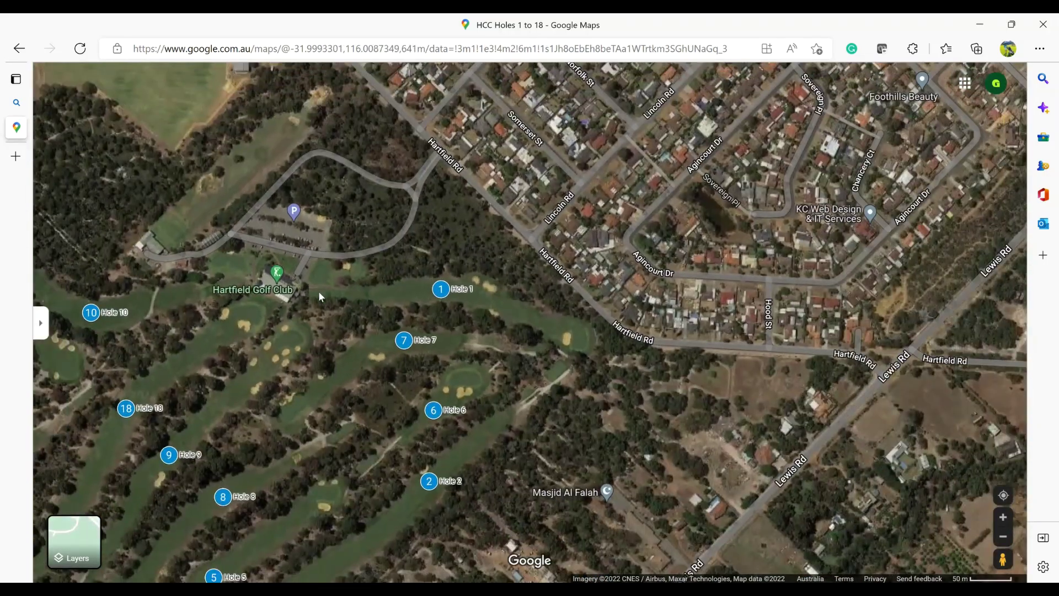
left_click_drag(318, 296, 535, 262)
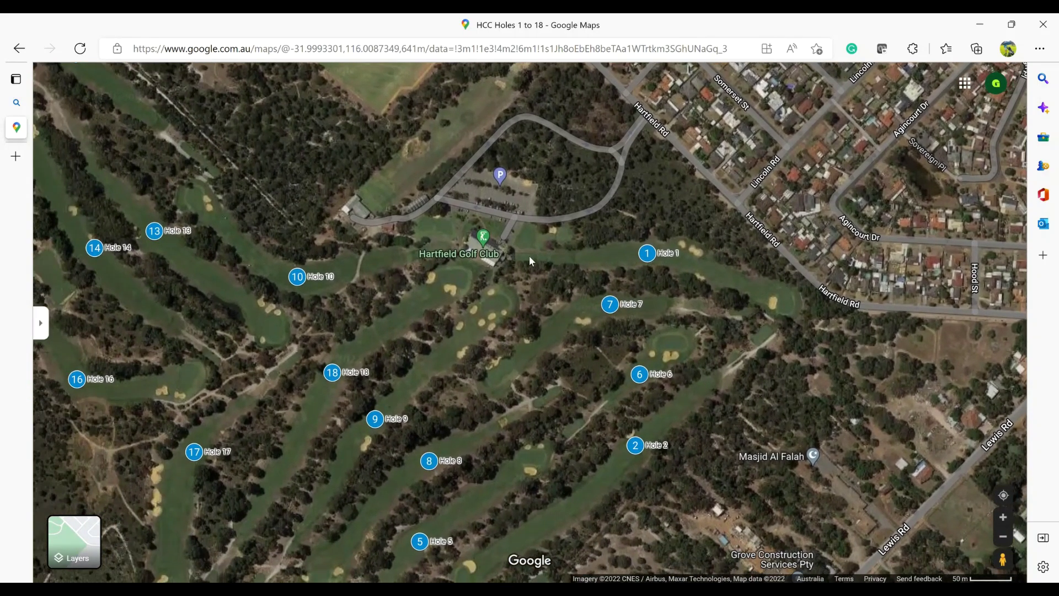
scroll(529, 258, "down", 3)
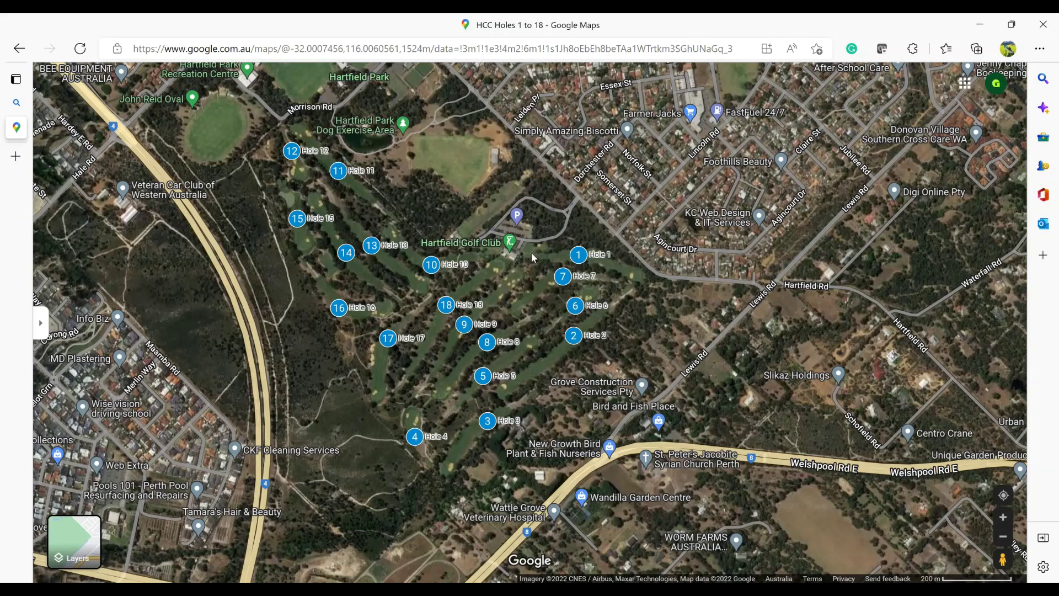
- Expand the layer list and leave only the Men's Tees Location layer visible, hiding the Hole 1 to Hole 18 layer and the untitled layer
left_click(42, 324)
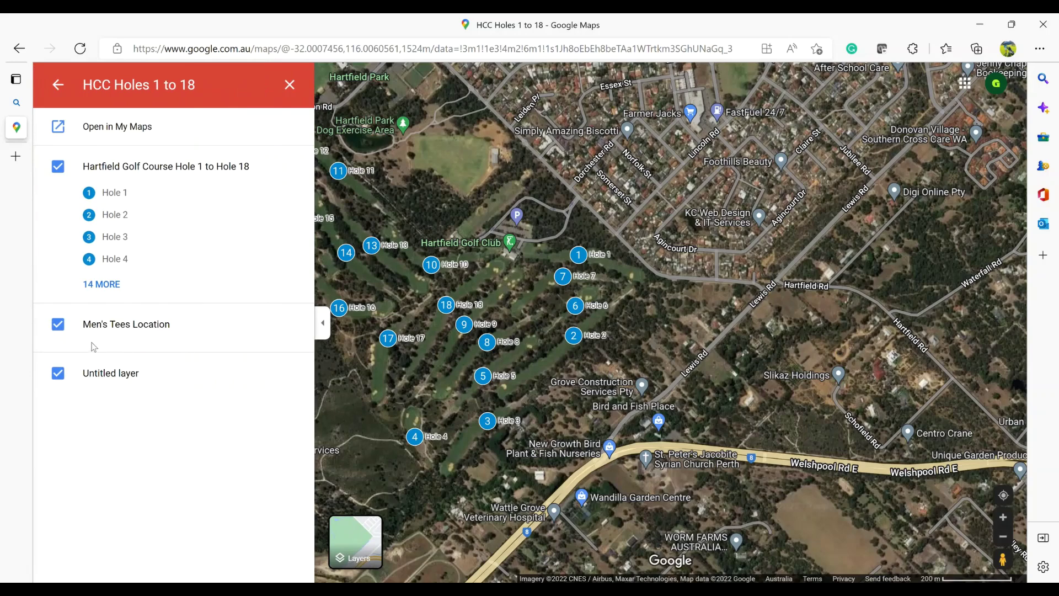
left_click(100, 329)
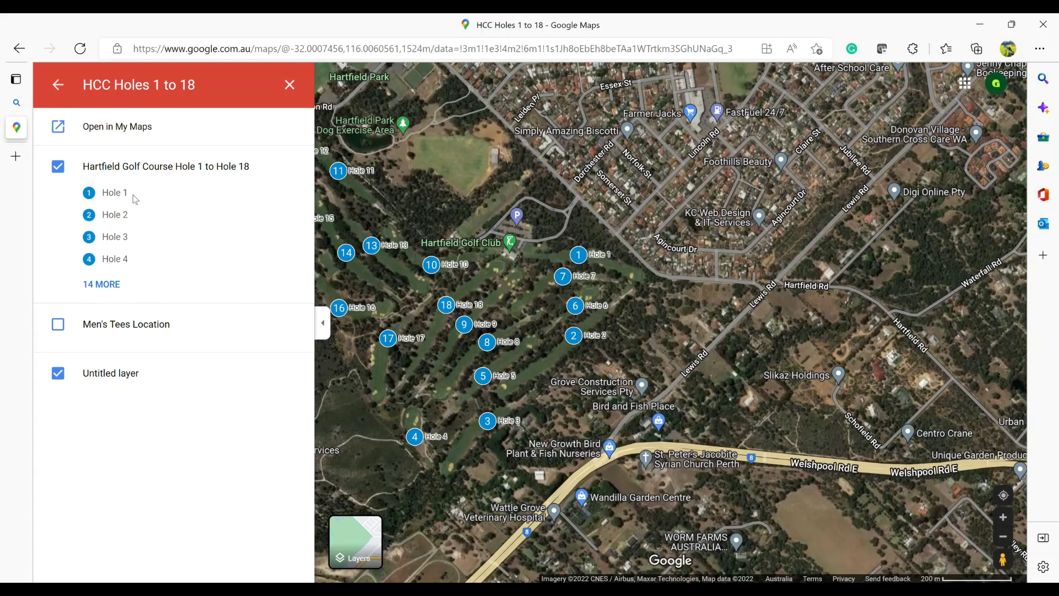
left_click(59, 167)
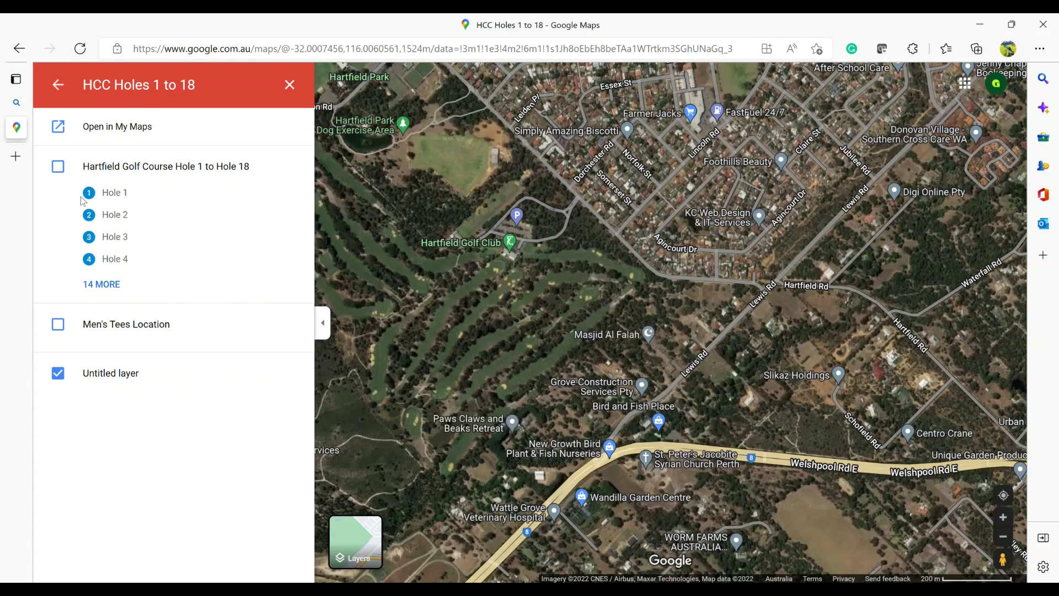
left_click(58, 167)
left_click(58, 167)
left_click(62, 329)
left_click(142, 328)
left_click(60, 325)
left_click(59, 375)
left_click(568, 256)
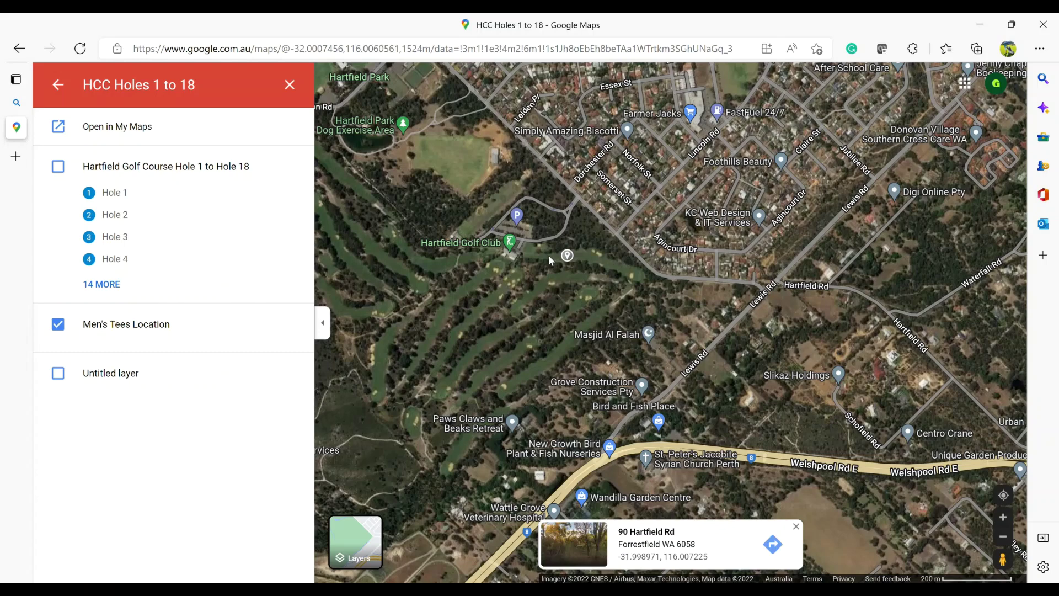
scroll(548, 255, "up", 1)
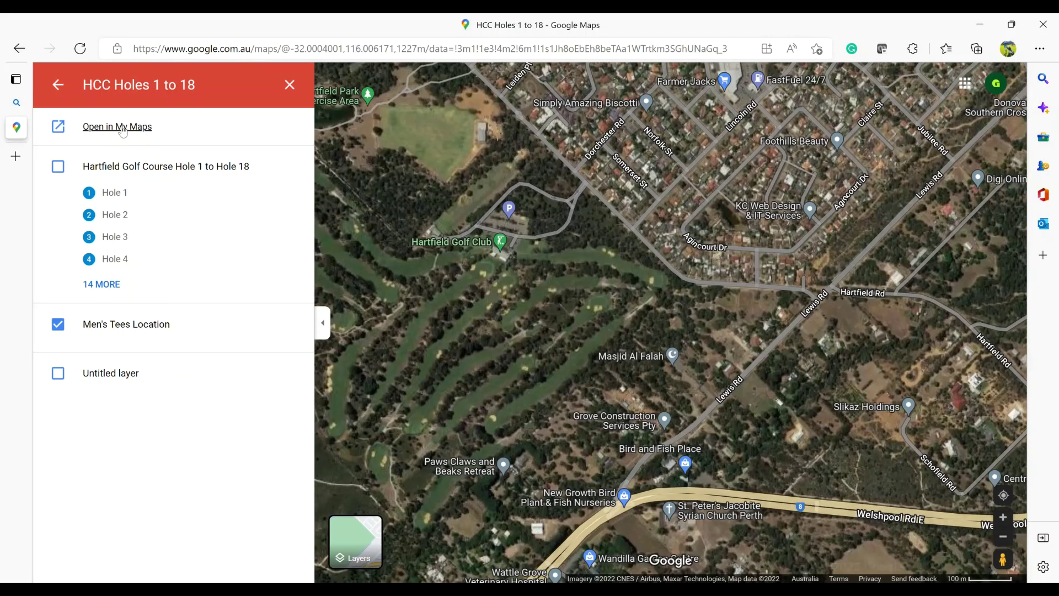
- Open the custom map in My Maps for editing and make the untitled layer active
left_click(122, 128)
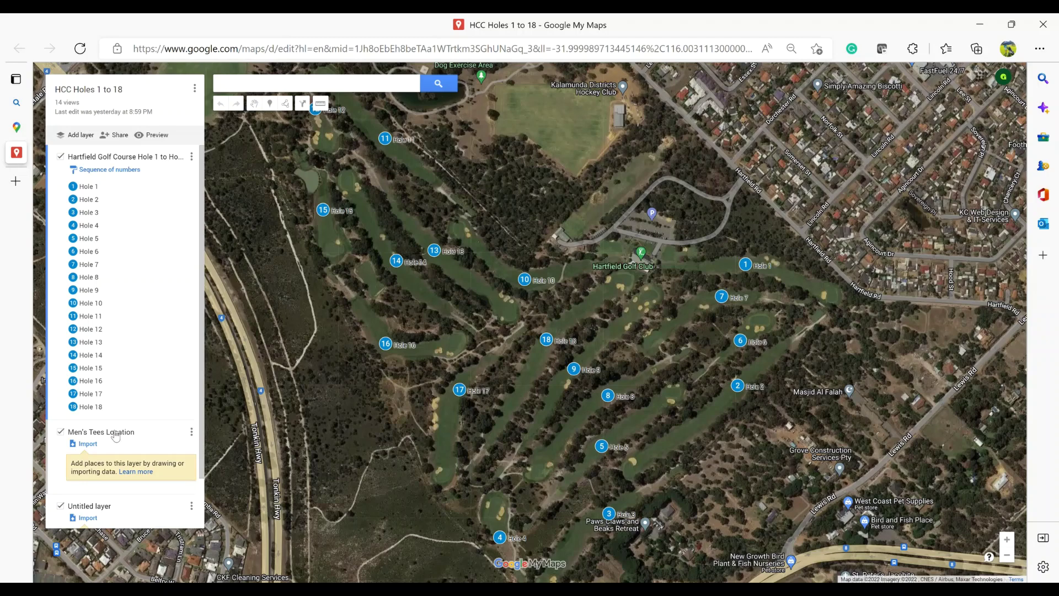
scroll(113, 437, "down", 1)
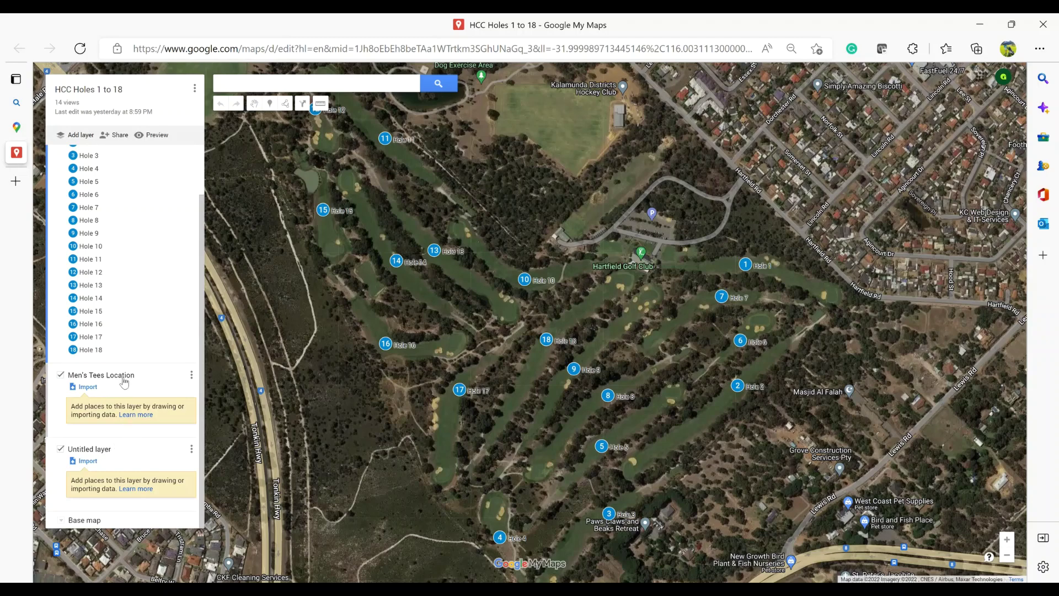
left_click(108, 454)
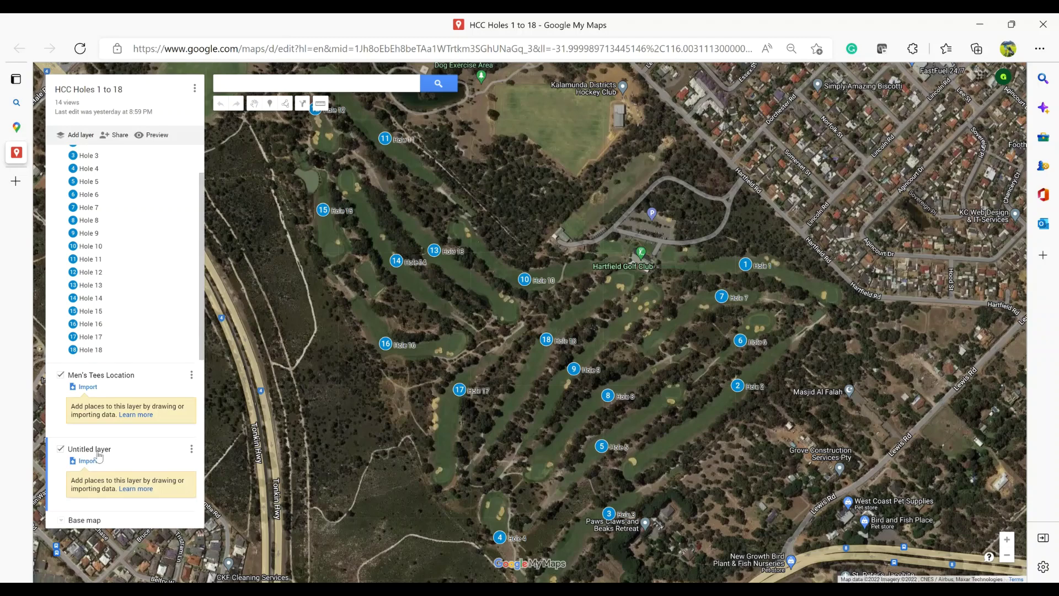
- Rename the untitled layer to "Ladies' Tees Location"
left_click(191, 450)
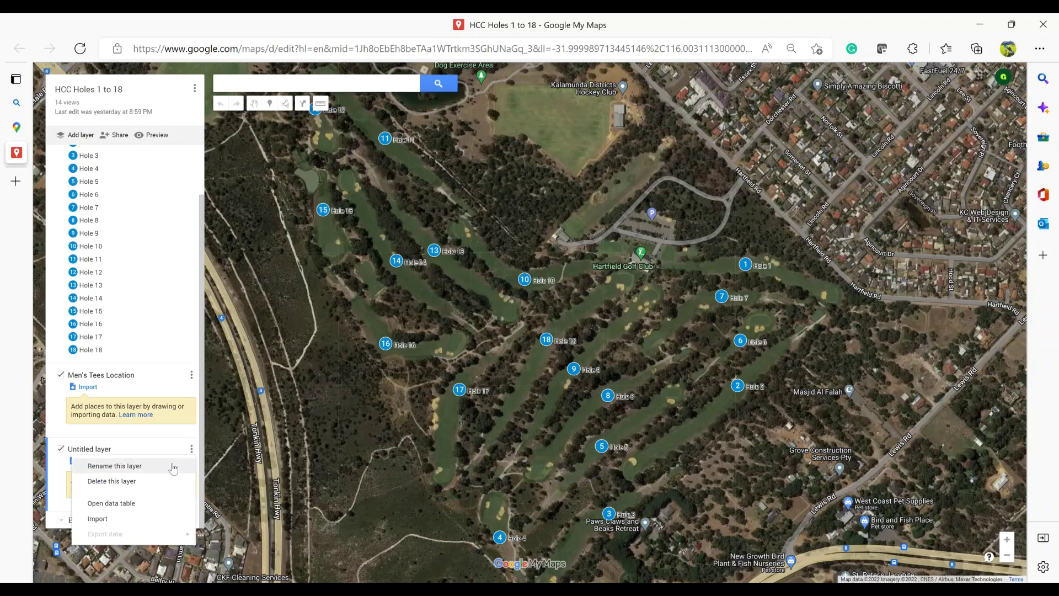
left_click(139, 467)
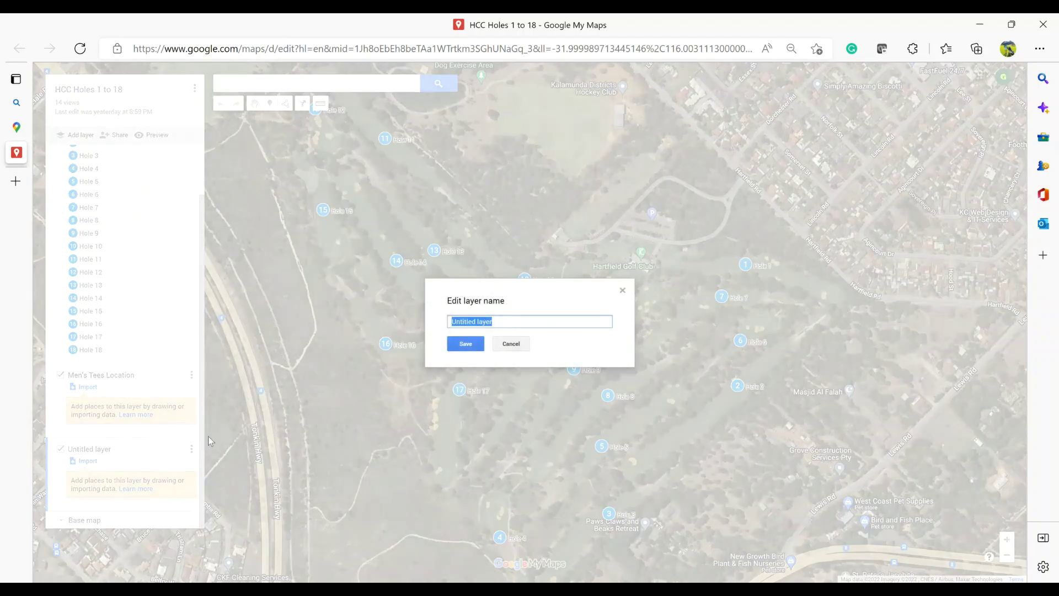
type("Ladies' Tees Location")
left_click(466, 345)
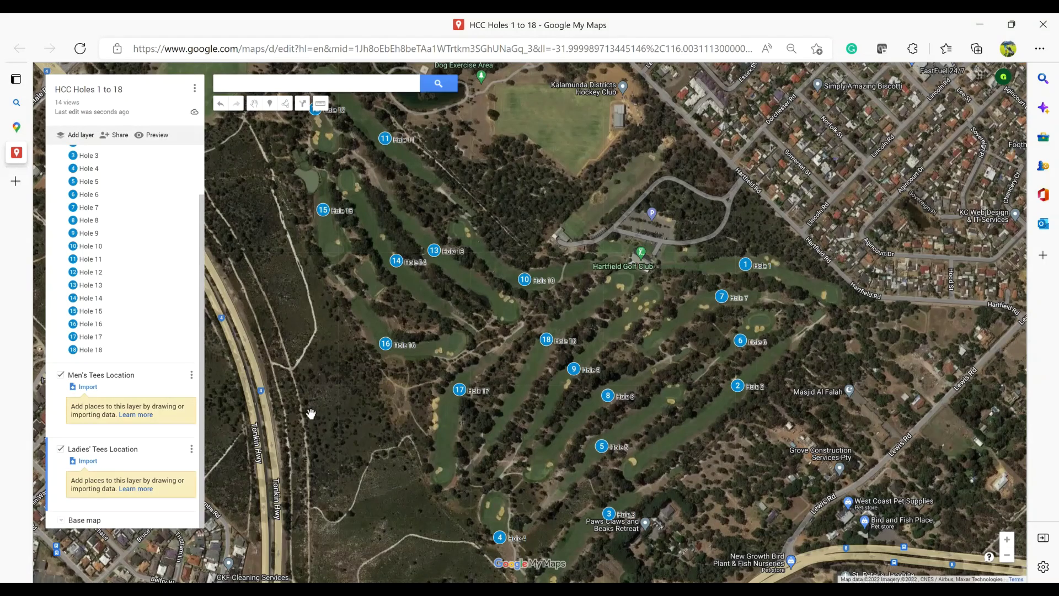
- Place a marker on the Hole 1 tee box nearest the clubhouse and name it "Men's Tee 1"
mouse_move(173, 224)
scroll(173, 224, "up", 2)
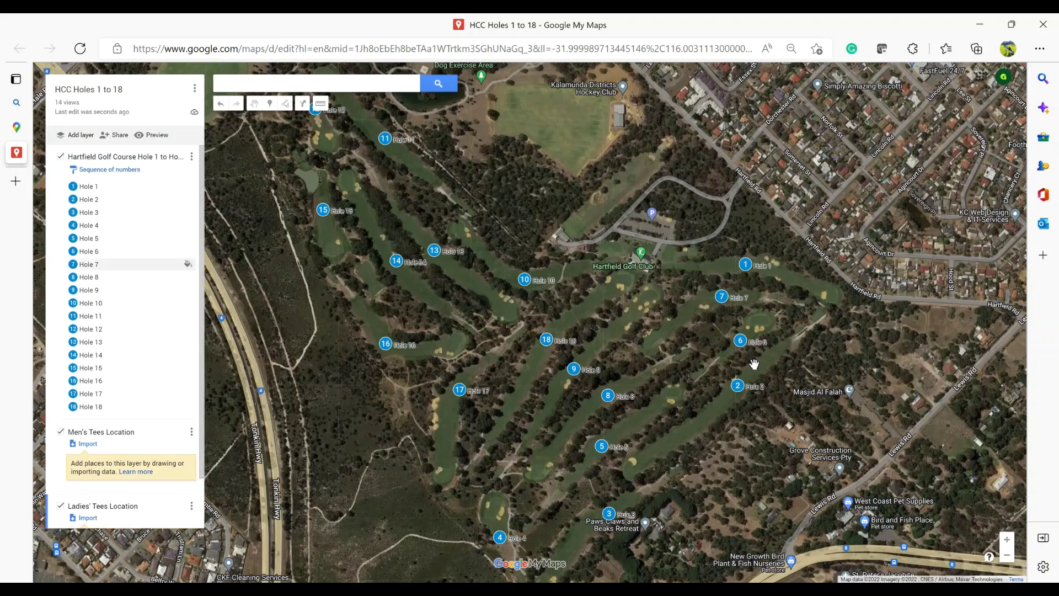
double_click(1007, 540)
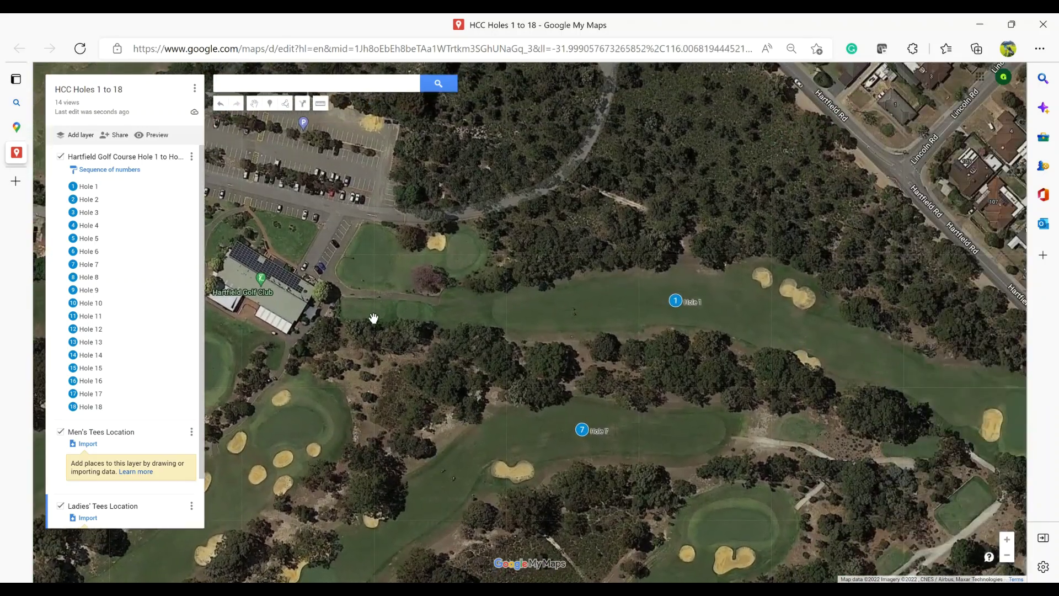
left_click_drag(364, 316, 504, 362)
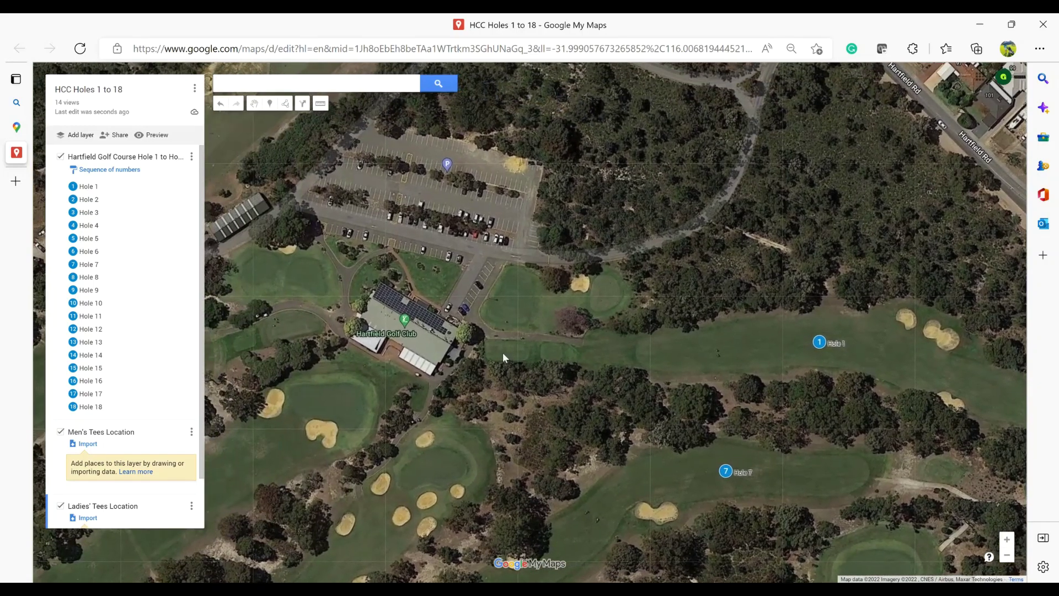
scroll(506, 360, "up", 2)
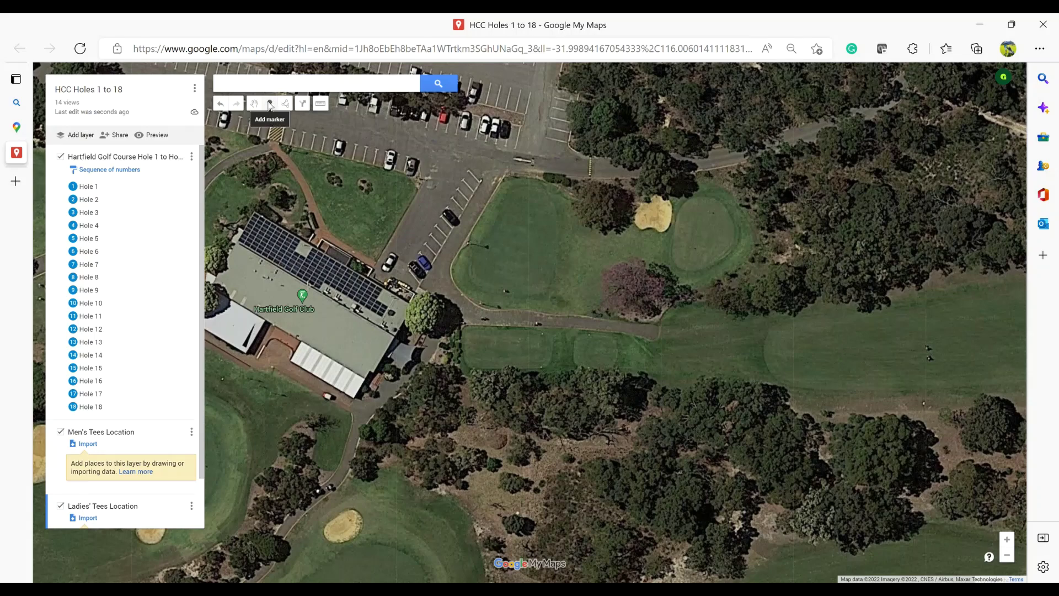
left_click(270, 104)
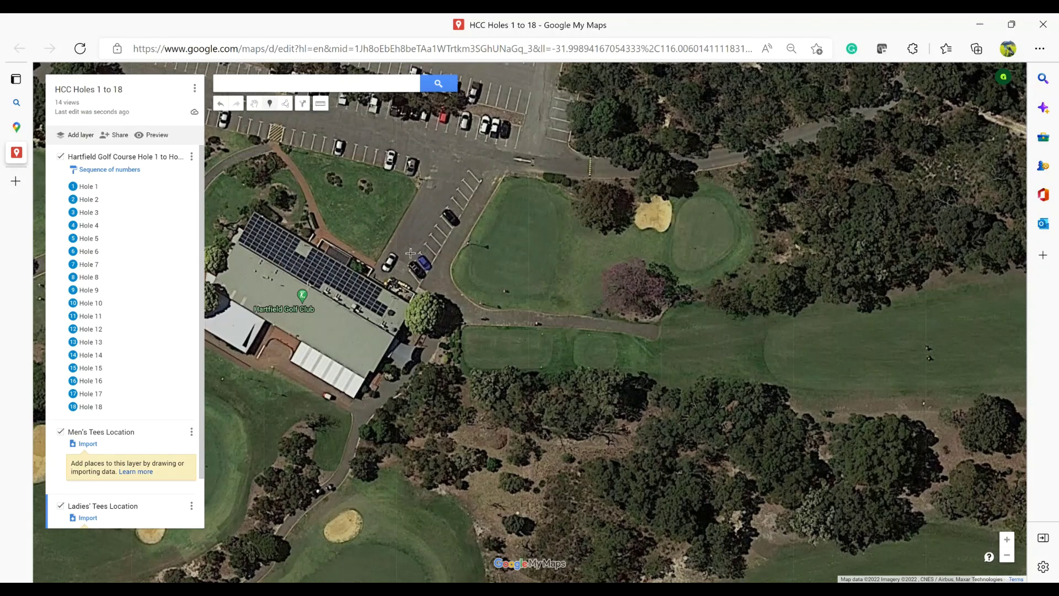
left_click(508, 353)
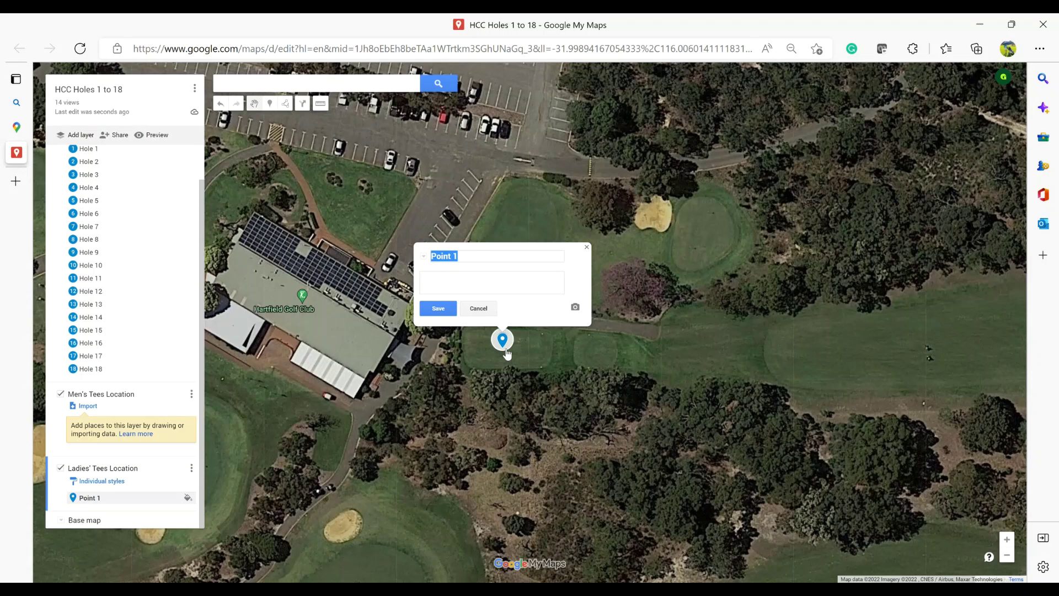
type("Men's Tee 1")
left_click(445, 312)
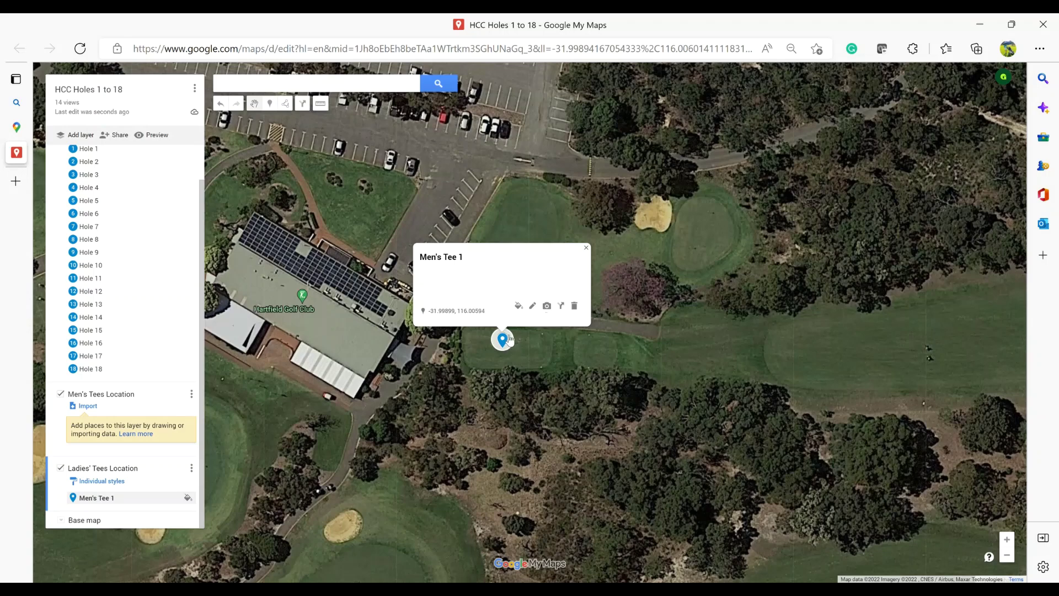
- Style the Men's Tee 1 marker in dark blue with the golfer icon from the Sports and Recreation set
left_click(518, 306)
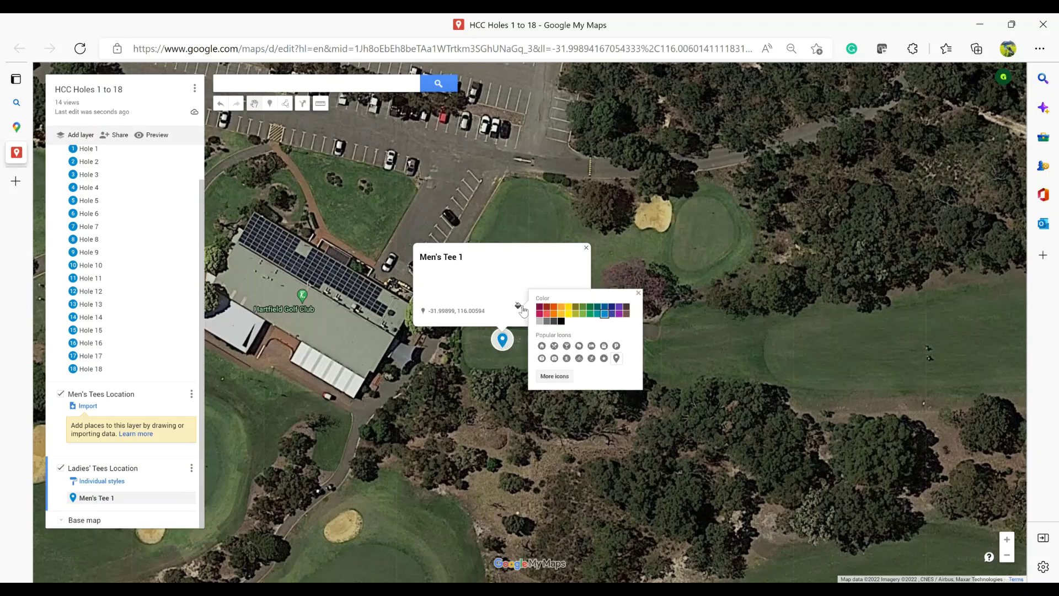
left_click(616, 320)
left_click(547, 377)
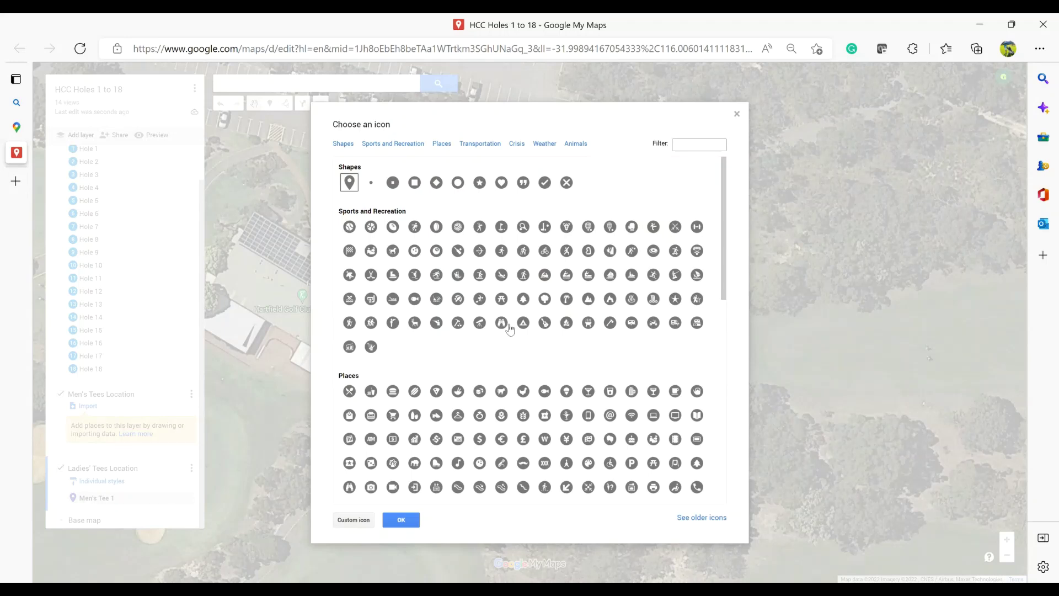
left_click(480, 229)
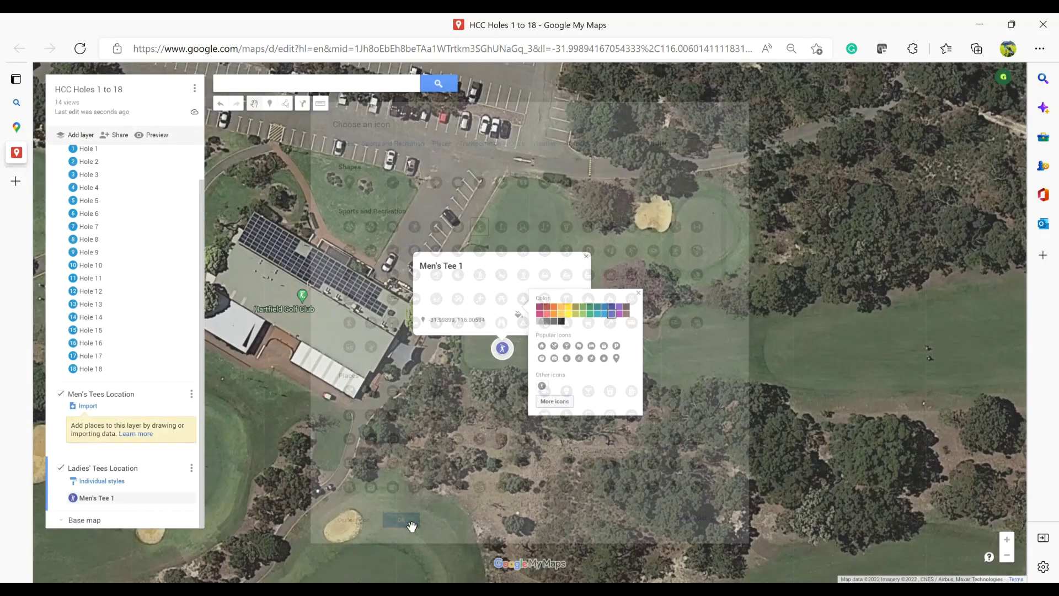
left_click(401, 519)
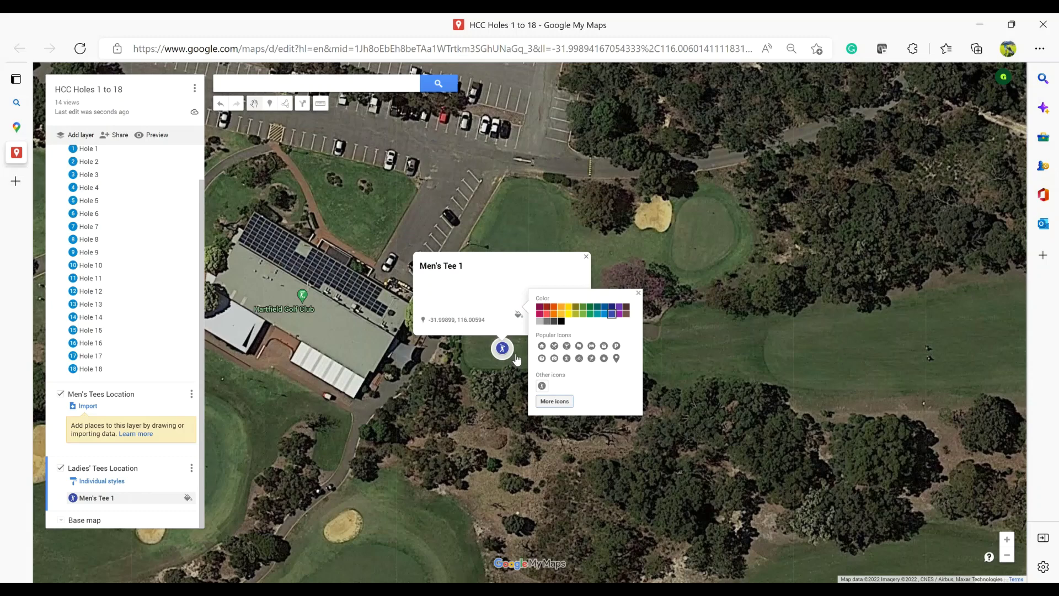
left_click(639, 294)
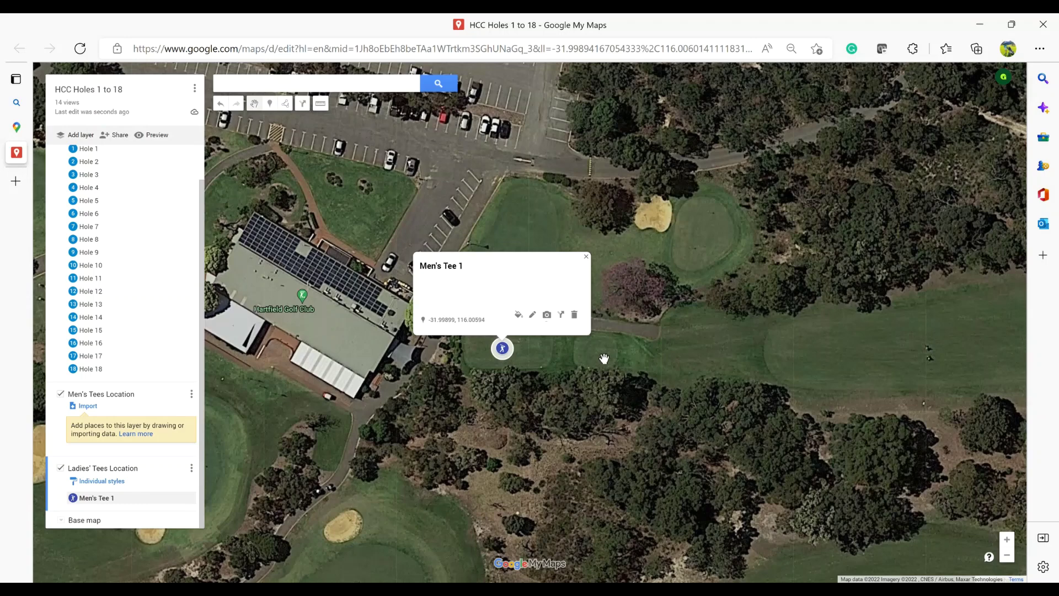
- Add a marker on the forward Hole 1 tee box, farther from the clubhouse, and name it "Ladies' Tee 1"
left_click(270, 103)
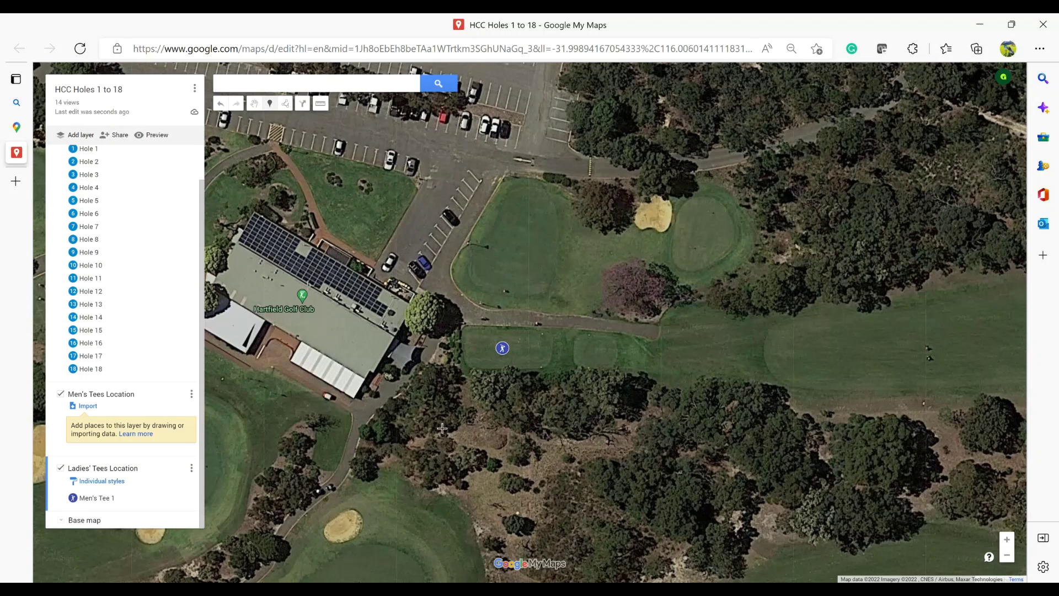
left_click(602, 357)
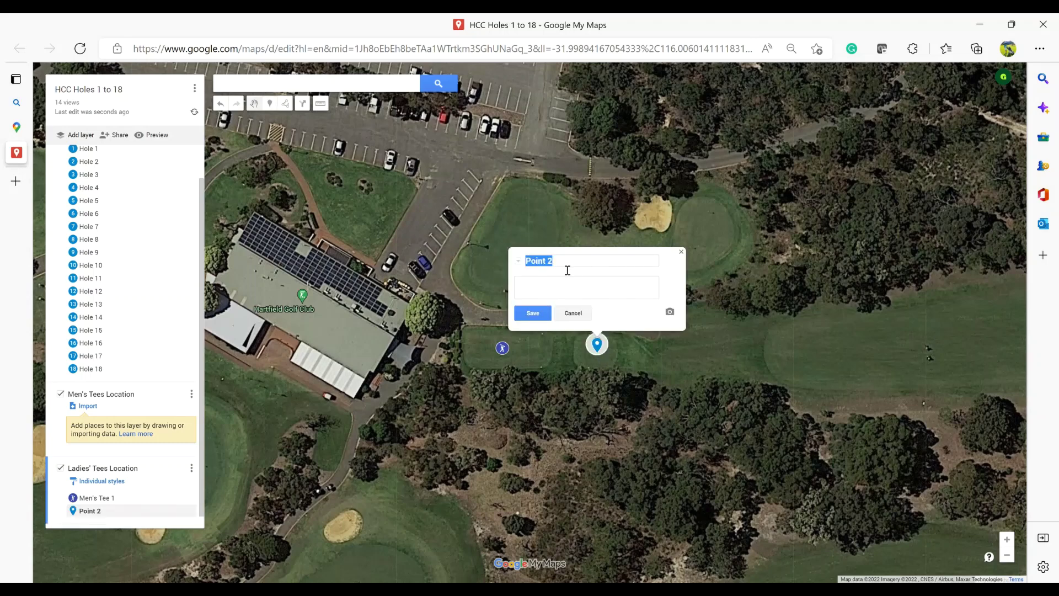
type("Ladies' Tee 1")
left_click(538, 316)
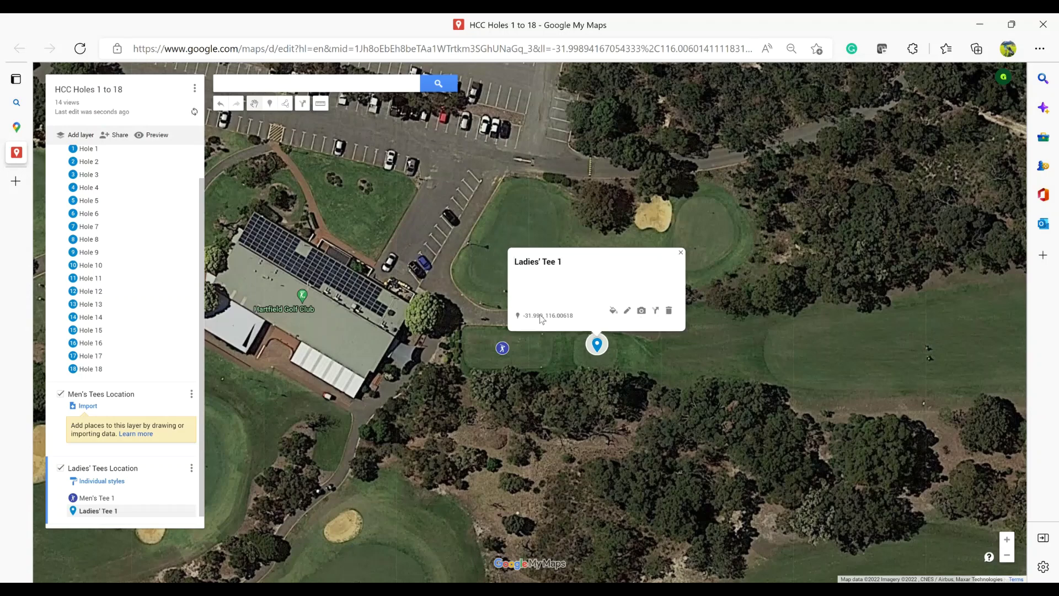
- Style the Ladies' Tee 1 marker in purple with the same golfer icon and close its details
left_click(613, 311)
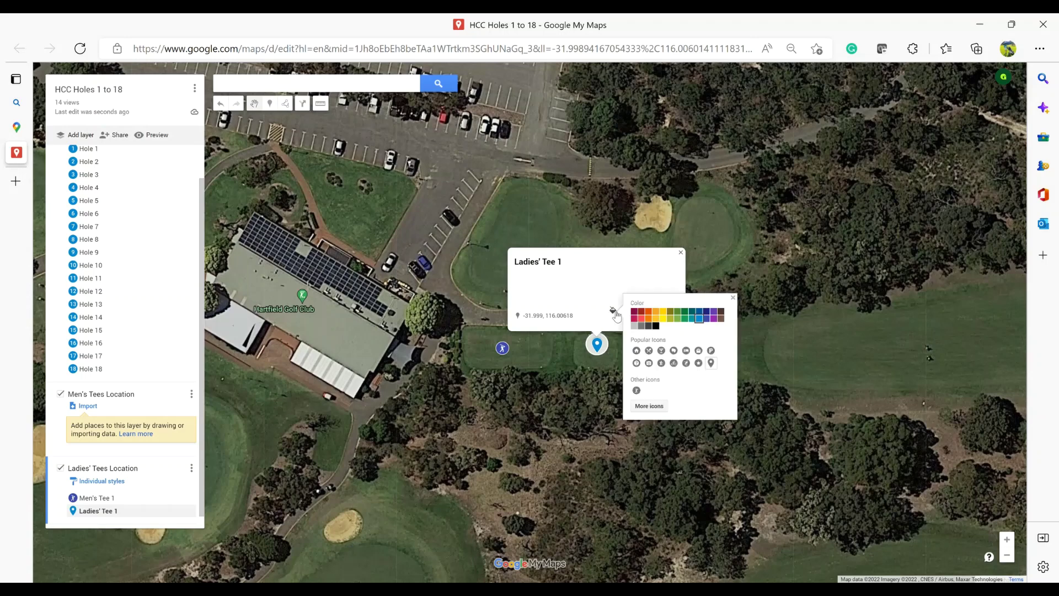
left_click(722, 324)
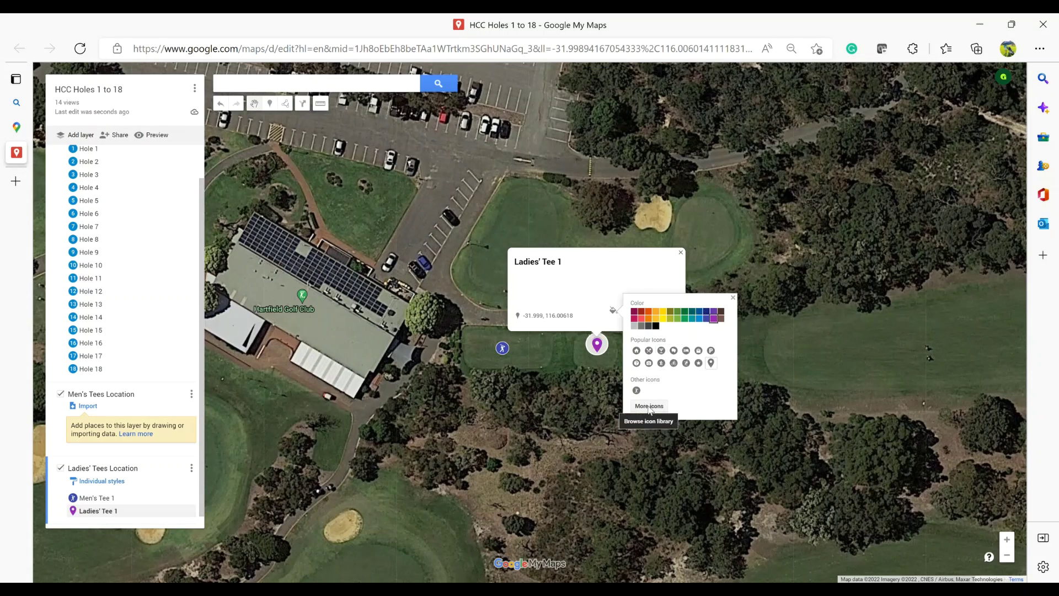
left_click(637, 391)
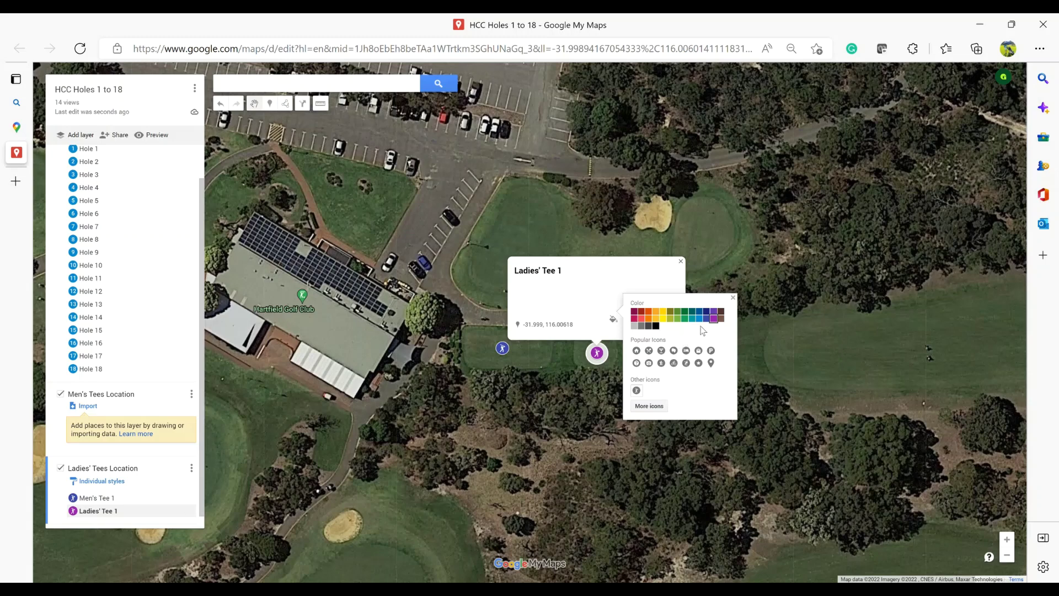
left_click(733, 298)
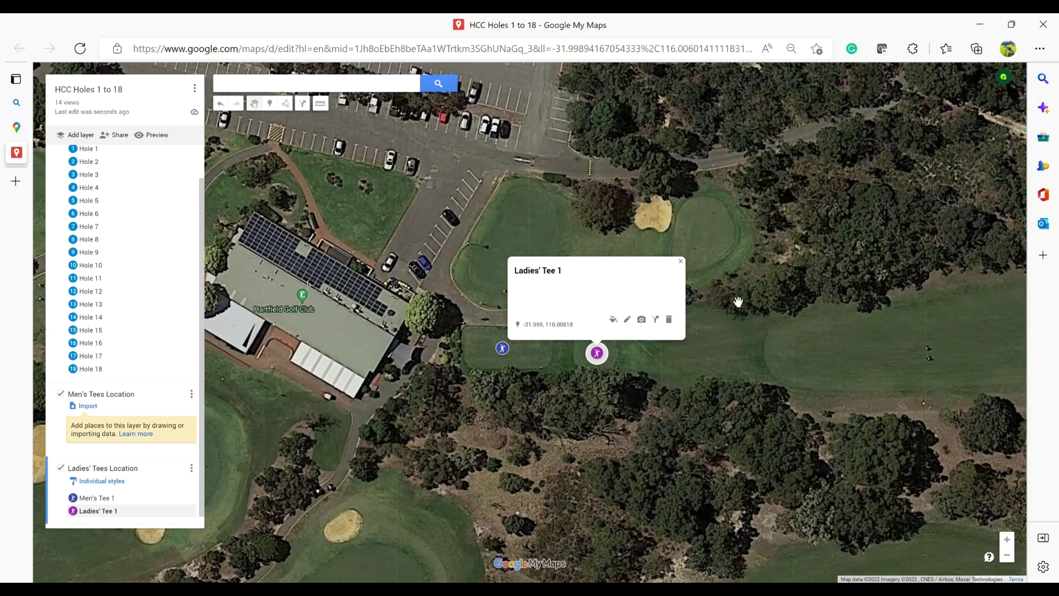
left_click(682, 262)
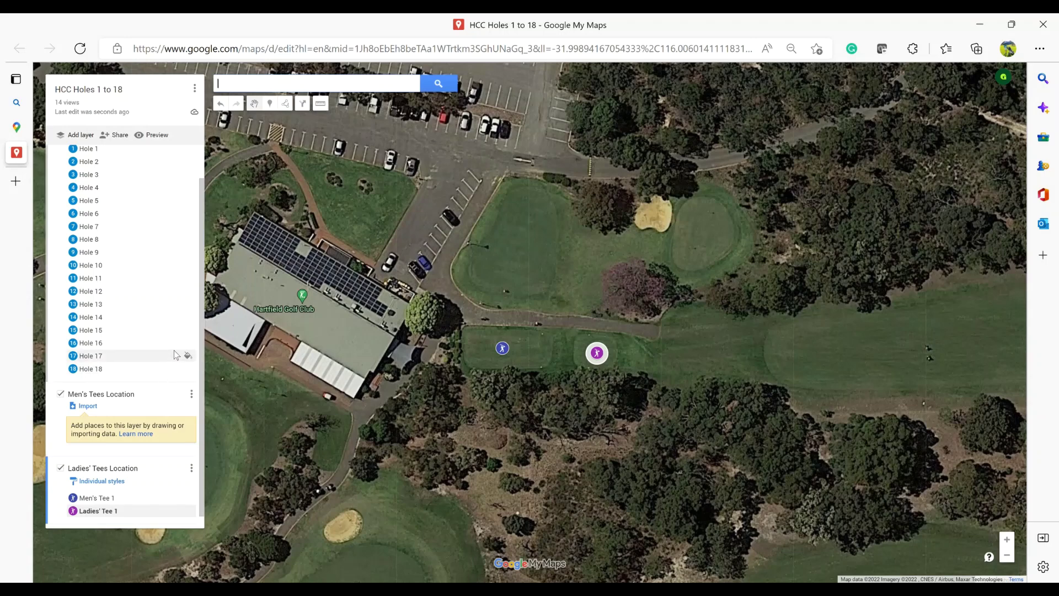
- Move Men's Tee 1 from the Ladies' Tees Location layer into the Men's Tees Location layer
scroll(181, 347, "down", 1)
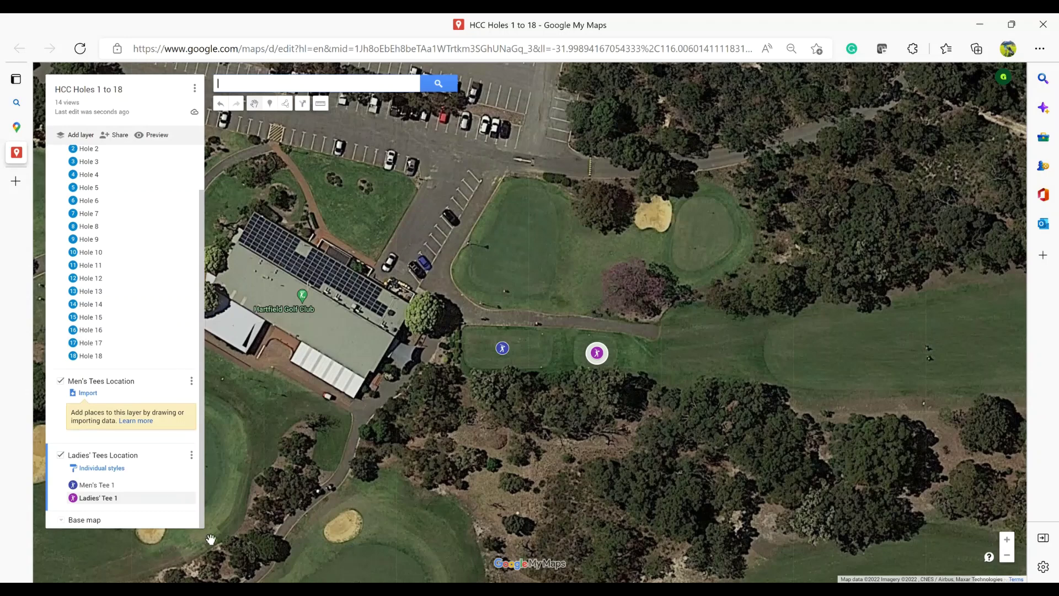
left_click(126, 488)
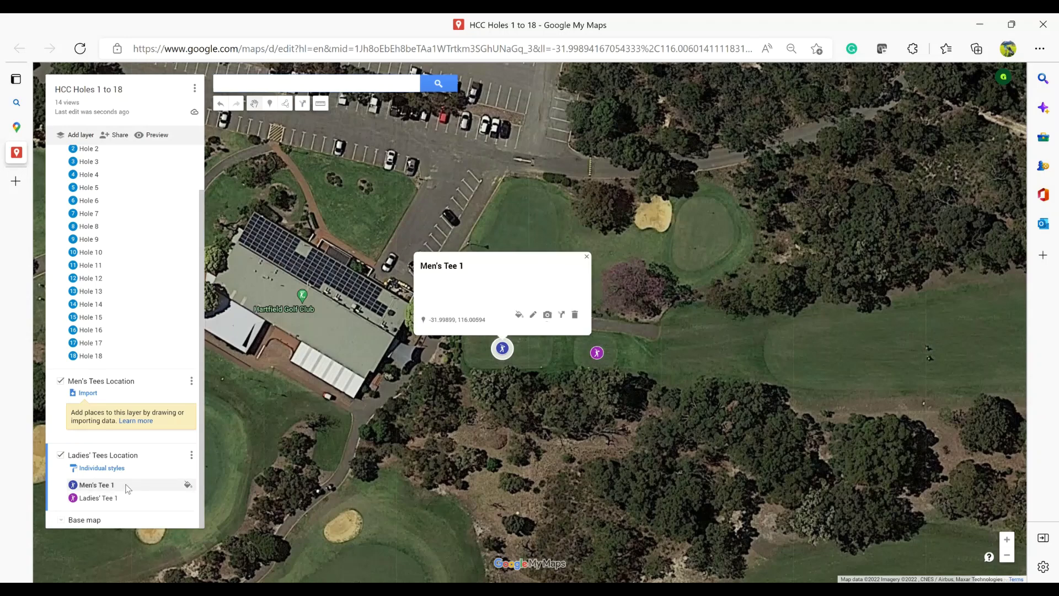
mouse_move(125, 484)
left_mouse_down()
mouse_move(134, 488)
mouse_move(139, 424)
left_mouse_up()
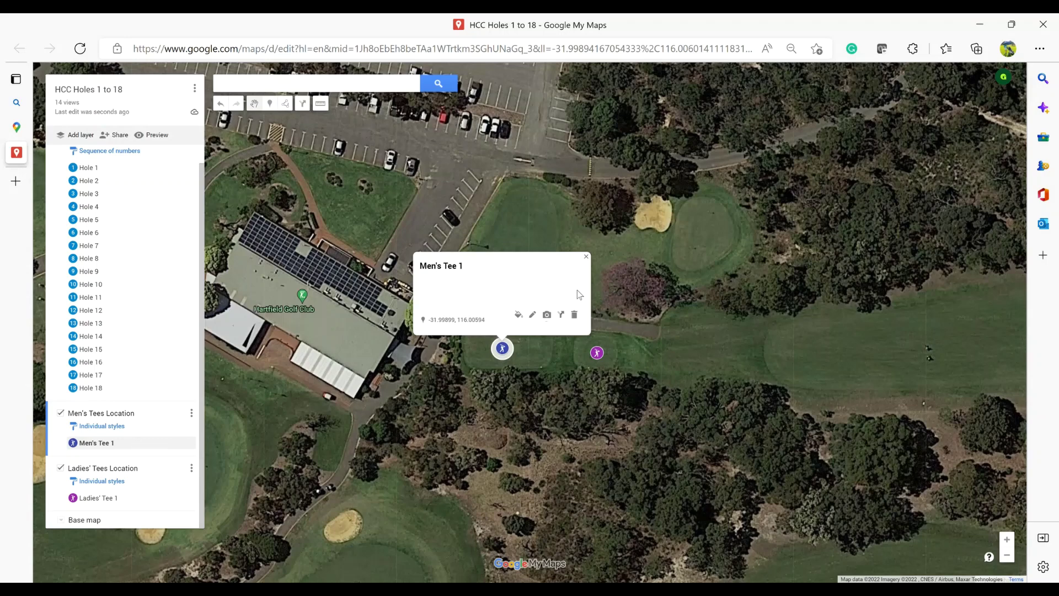
left_click(594, 263)
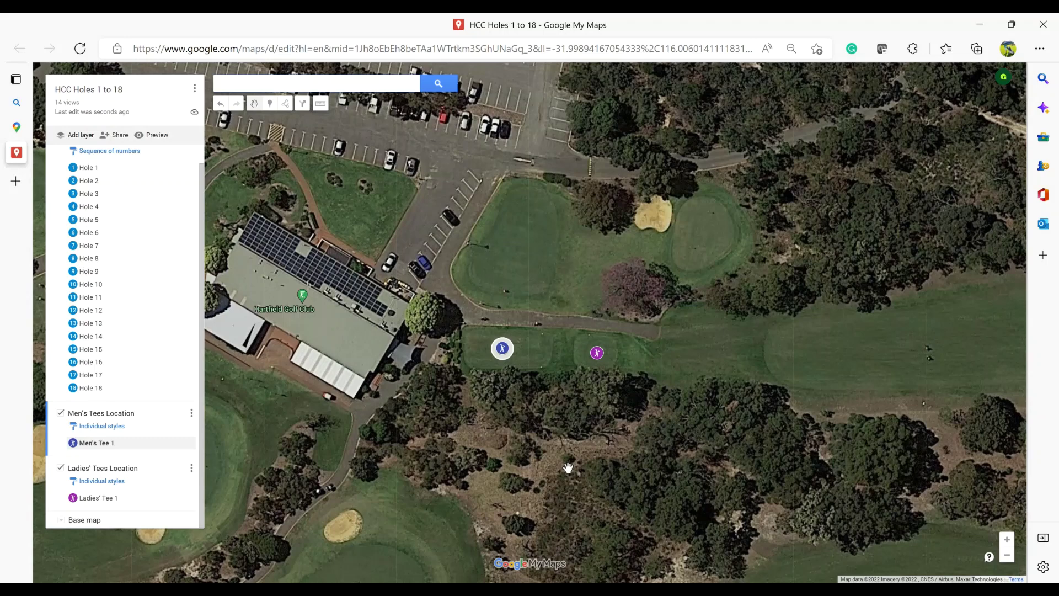
- Add a marker named "Green 1" on the Hole 1 green beside the bunker and colour it yellow
left_click_drag(832, 378, 572, 373)
left_click_drag(743, 367, 319, 305)
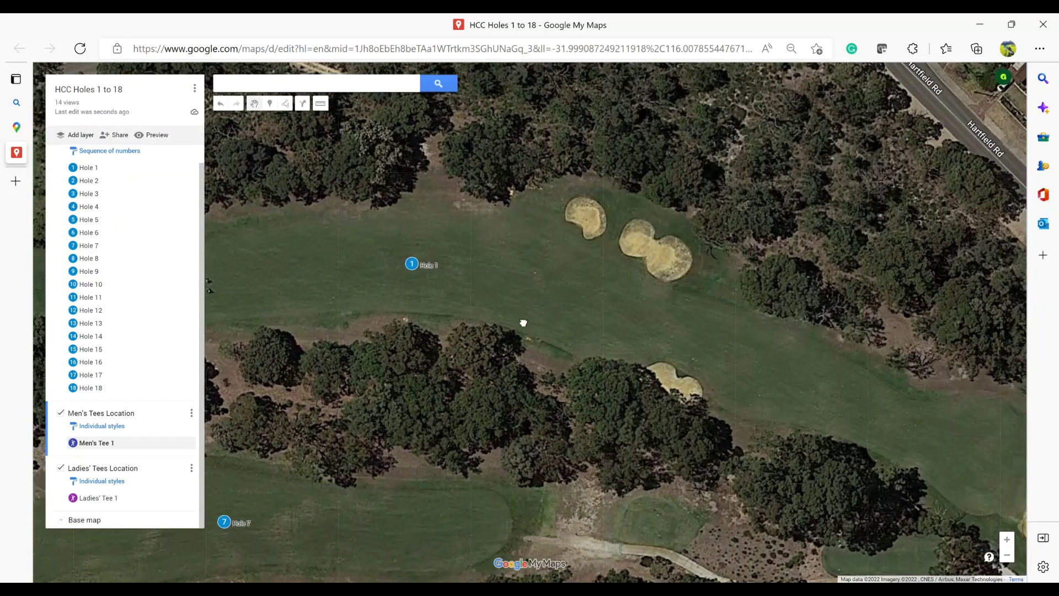
left_click_drag(524, 323, 307, 279)
left_click_drag(643, 397, 537, 344)
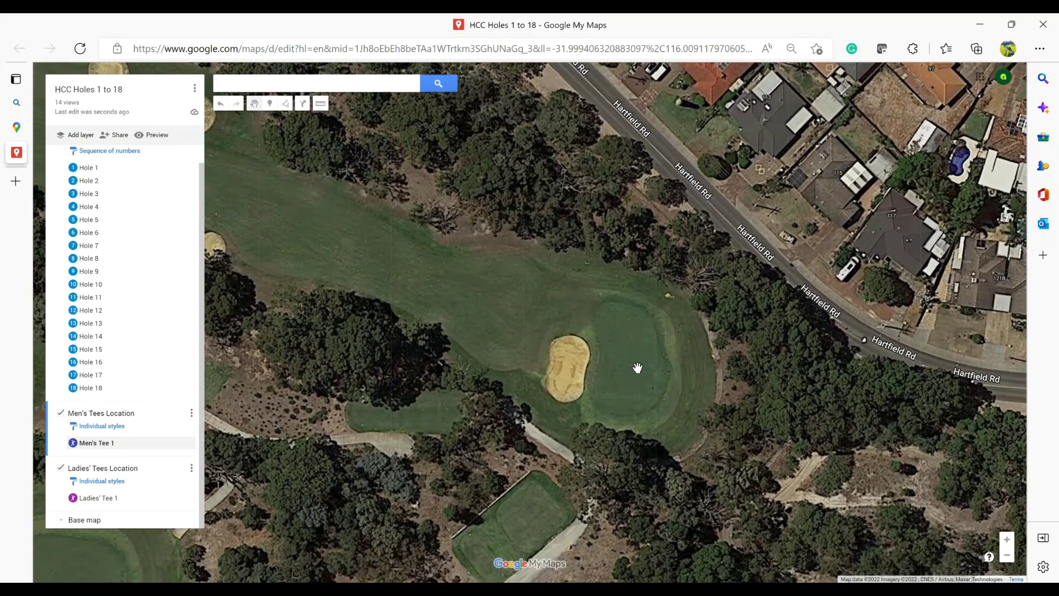
left_click_drag(637, 369, 591, 339)
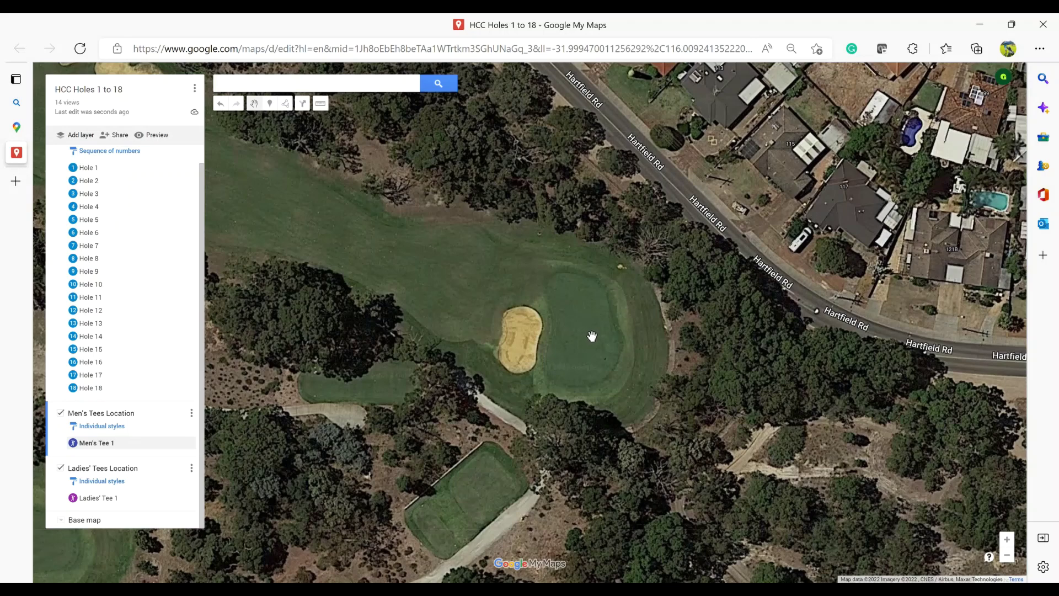
left_click(270, 106)
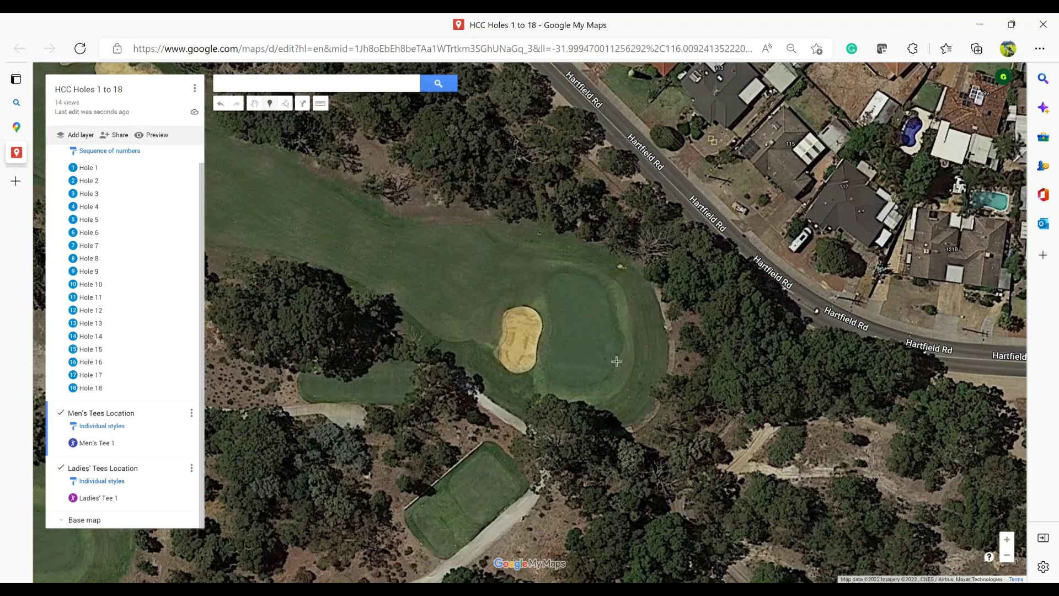
left_click(585, 331)
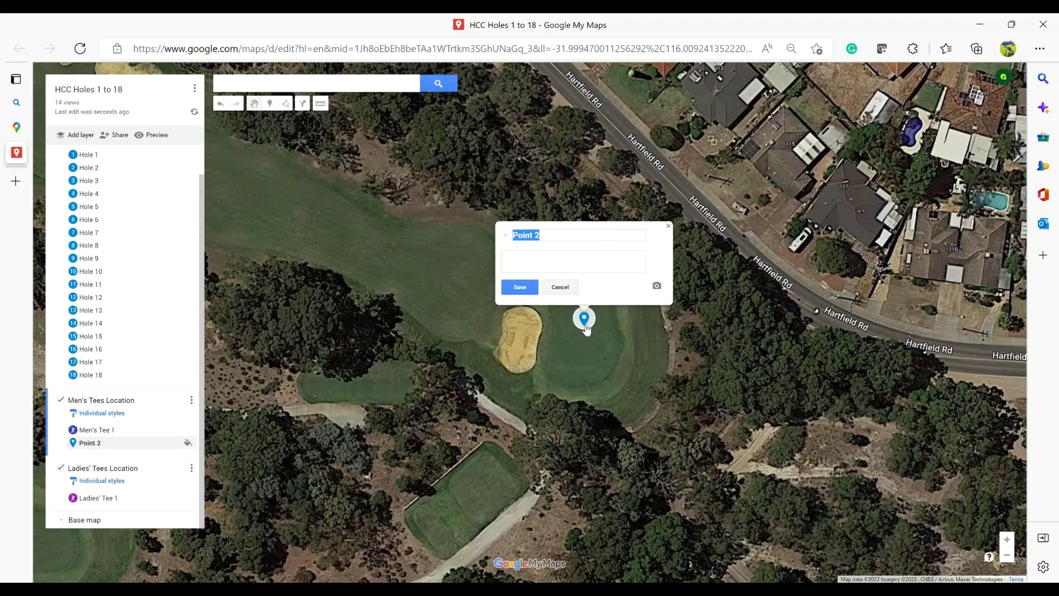
type("G")
left_click(521, 288)
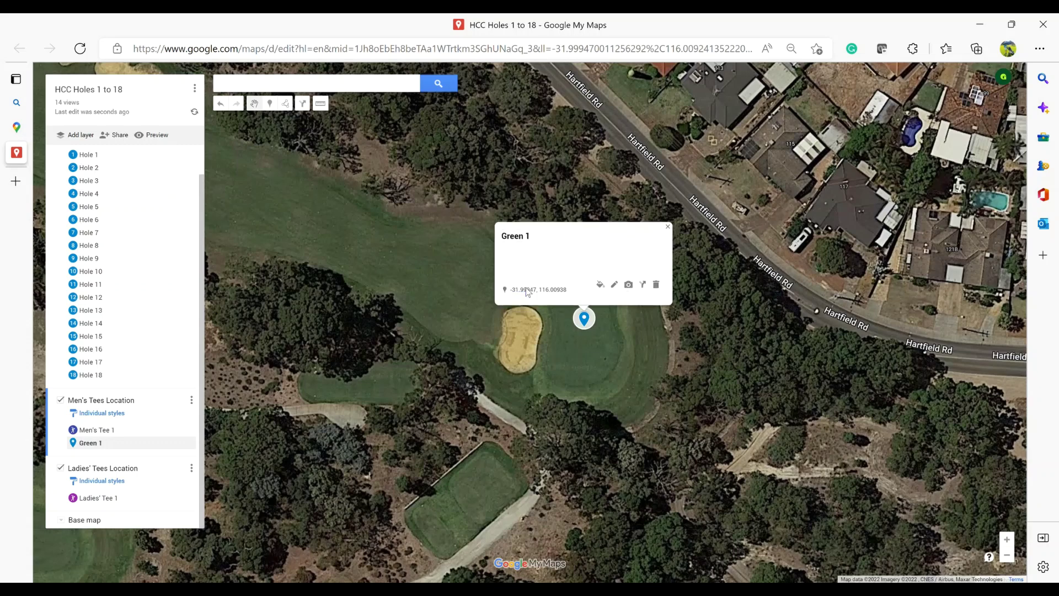
left_click(600, 285)
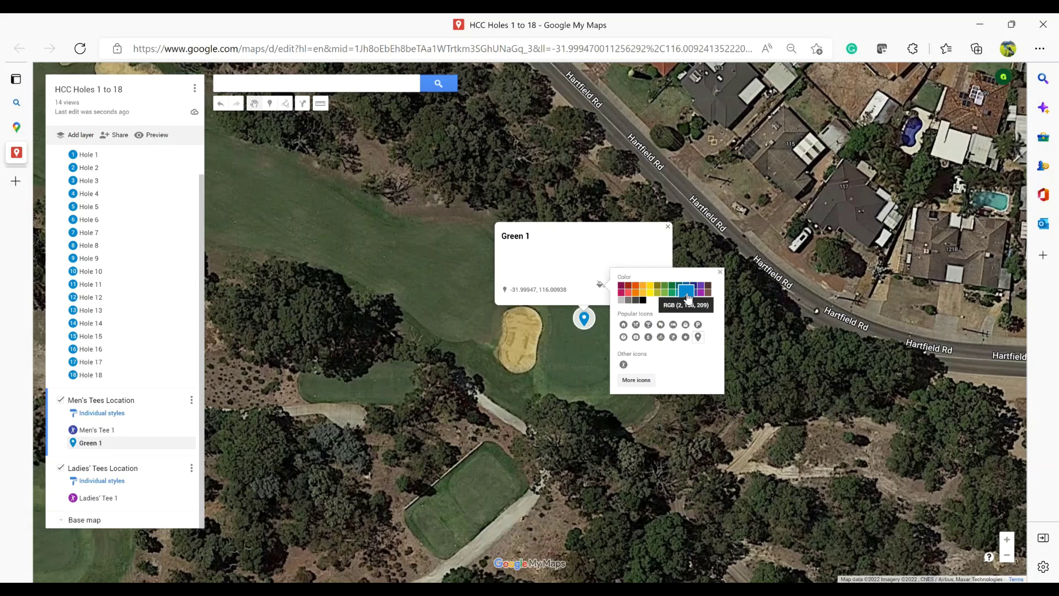
left_click(652, 287)
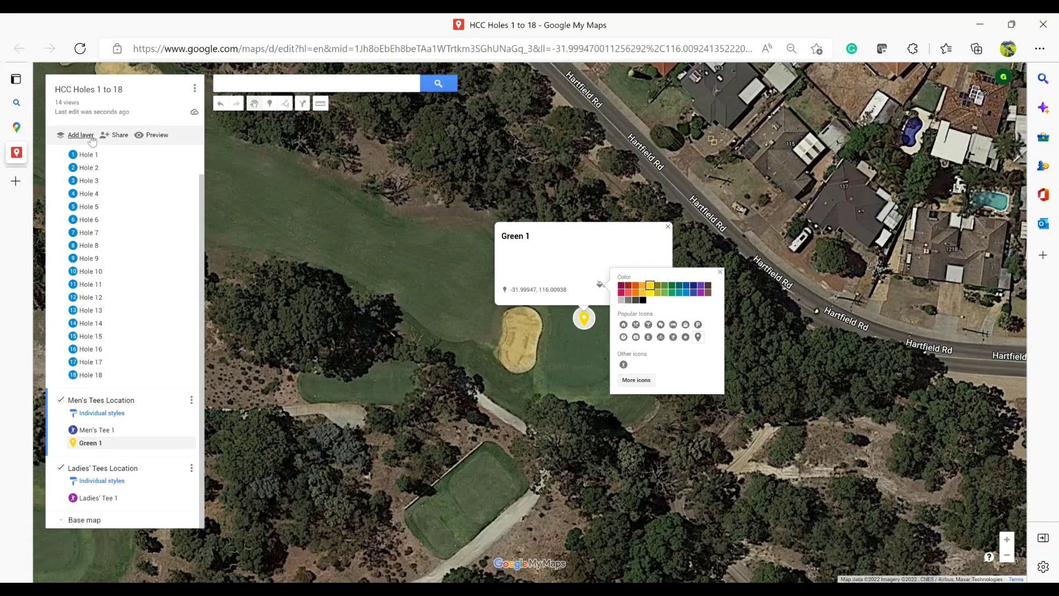
- Add a new layer to the map and name it "Green Location"
key("Escape")
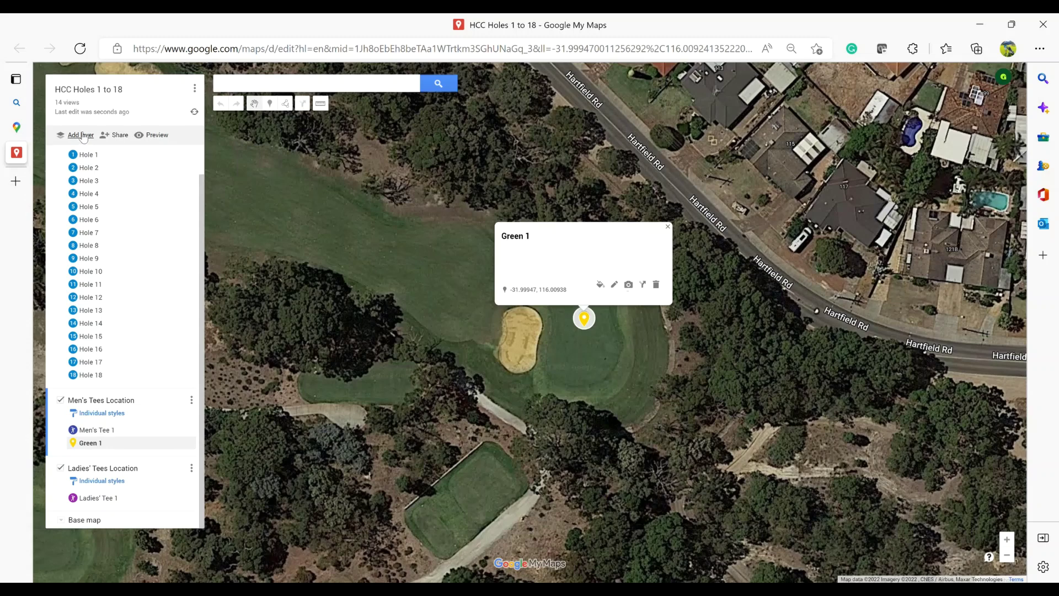
left_click(81, 135)
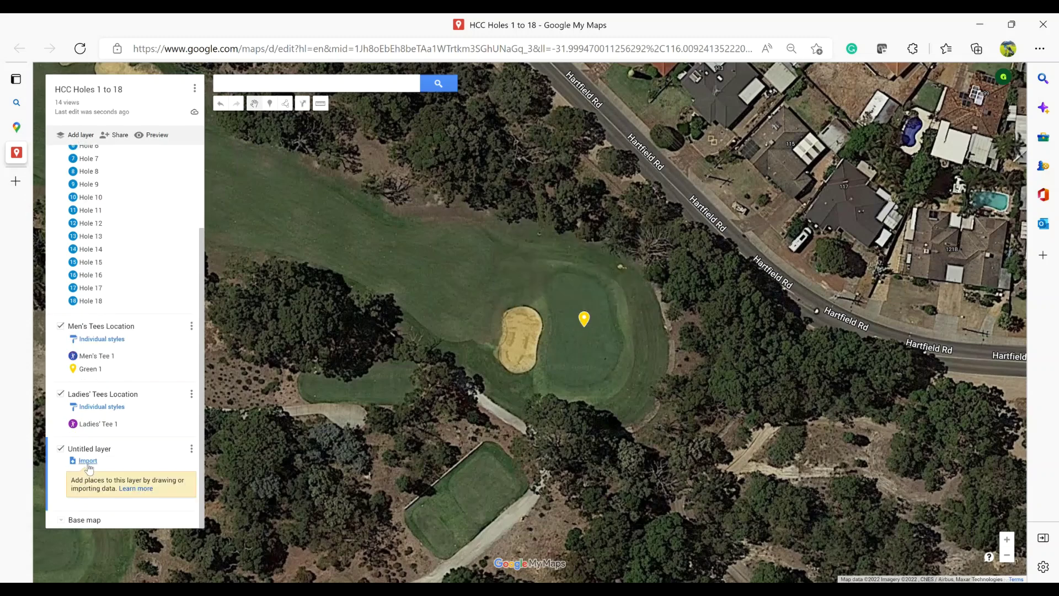
left_click(192, 451)
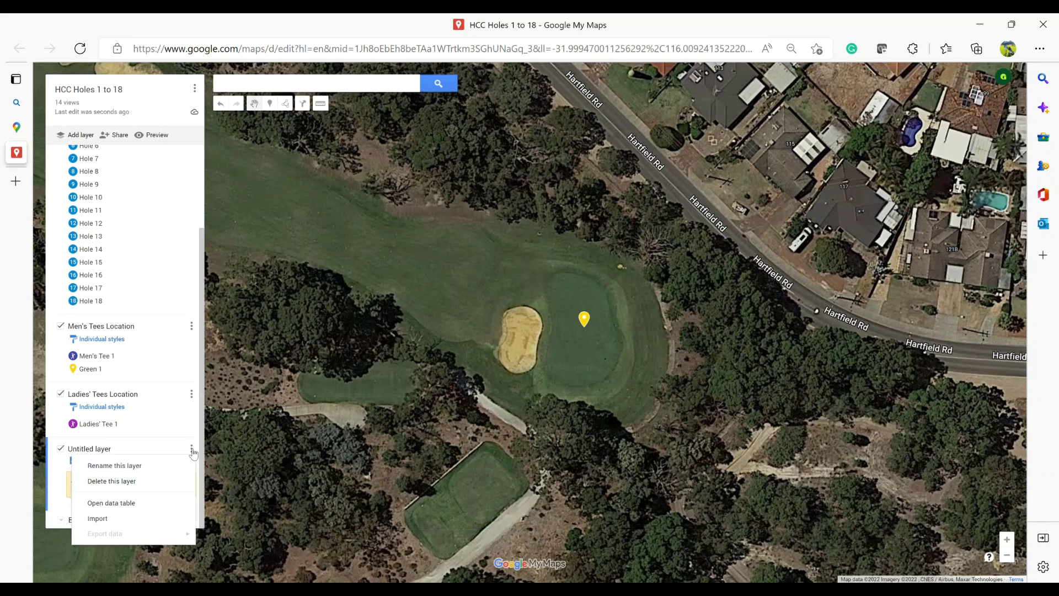
left_click(124, 467)
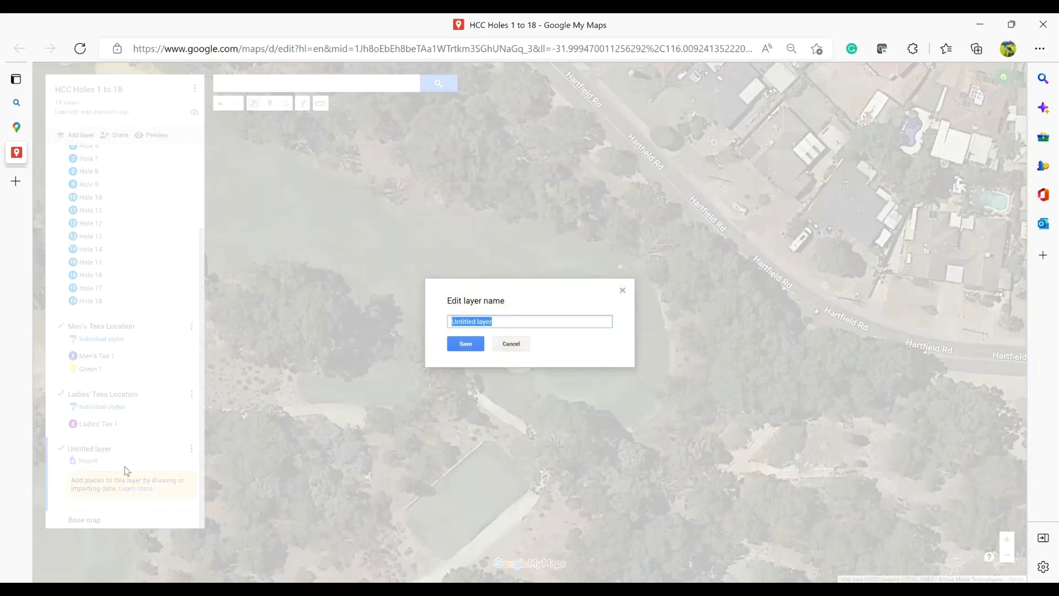
type("Green Location")
left_click(466, 344)
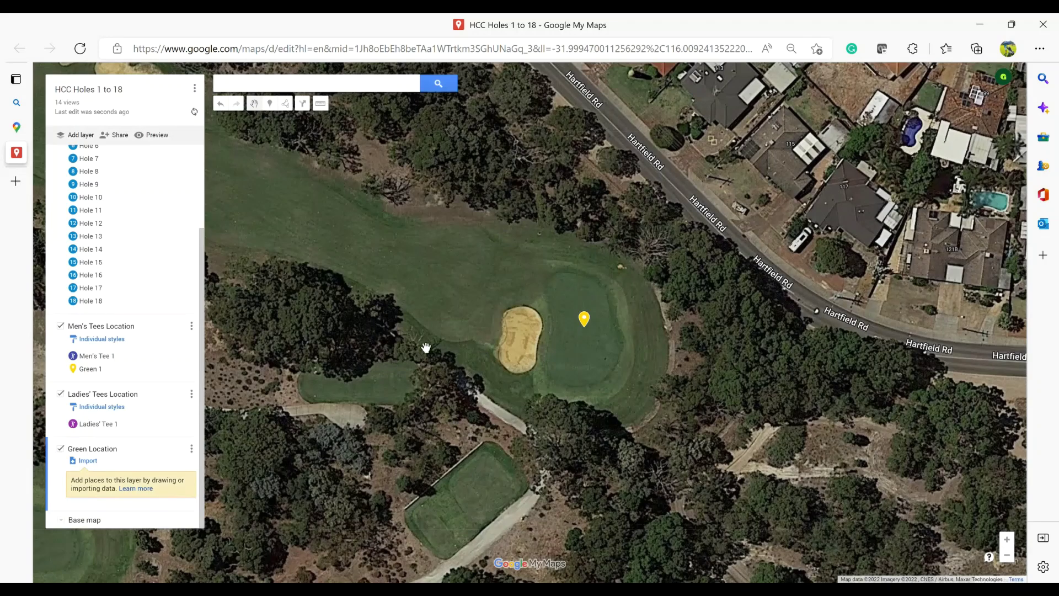
- Move Green 1 from the Men's Tees Location layer into the Green Location layer and close its details
left_click(116, 368)
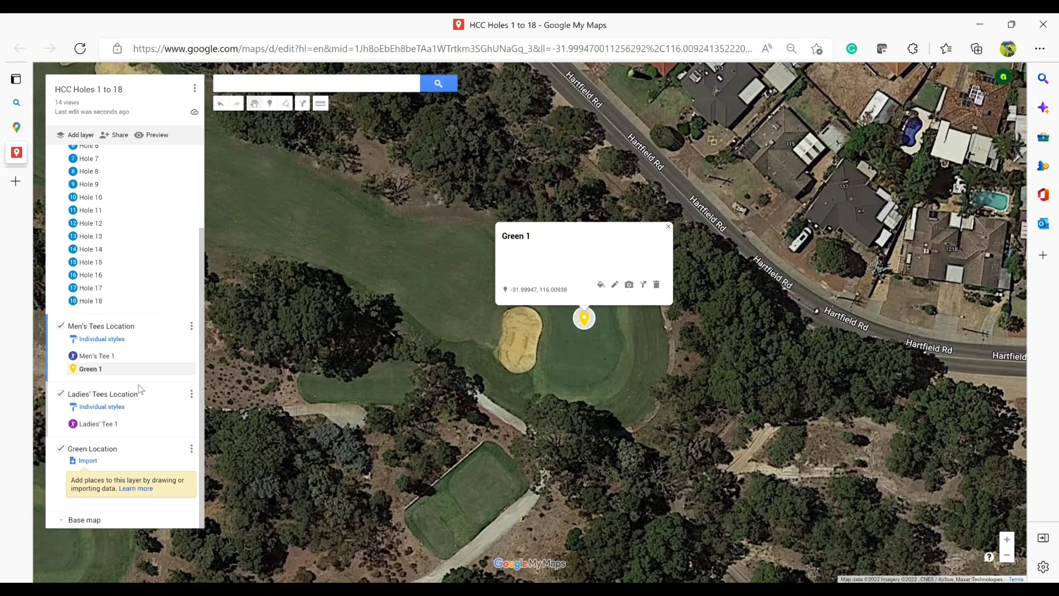
left_click_drag(136, 370, 124, 471)
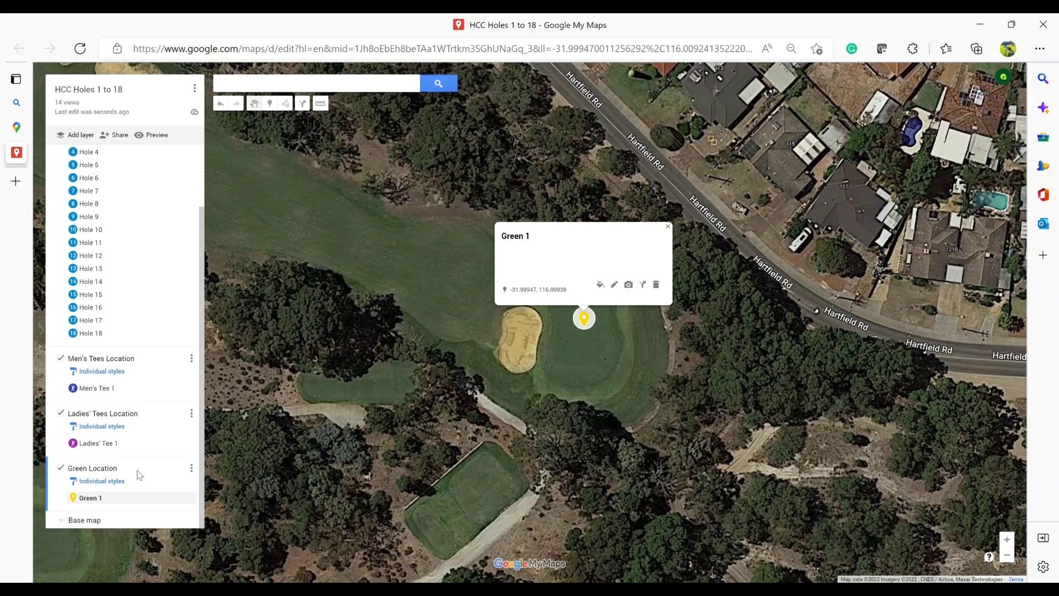
left_click(669, 227)
- Examine the full length of Hole 1, from the tee markers near the clubhouse to the Green 1 marker
left_click_drag(419, 292, 664, 323)
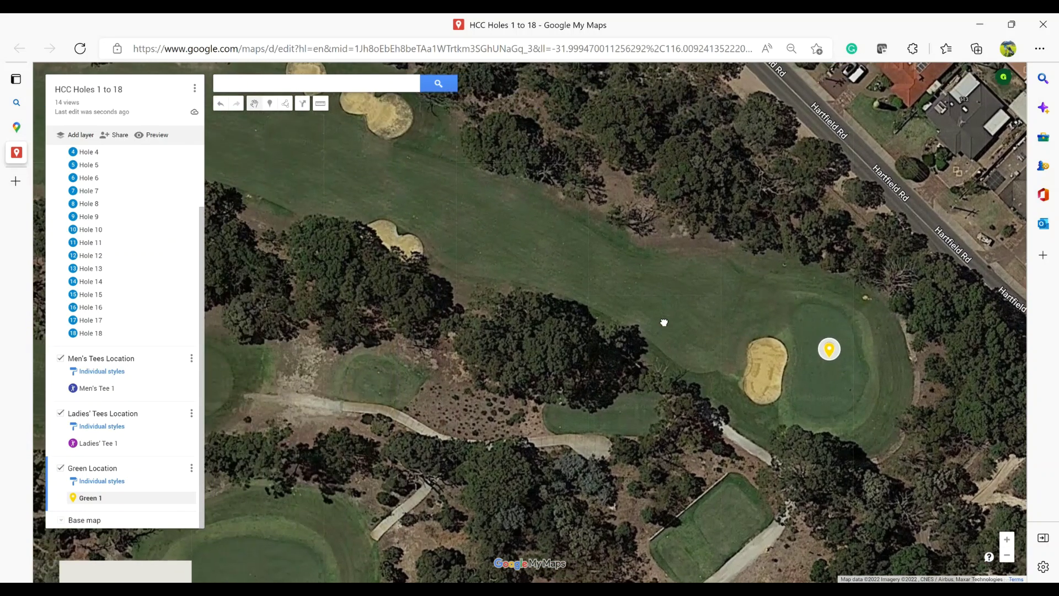
key("ctrl+minus")
key("ctrl+minus")
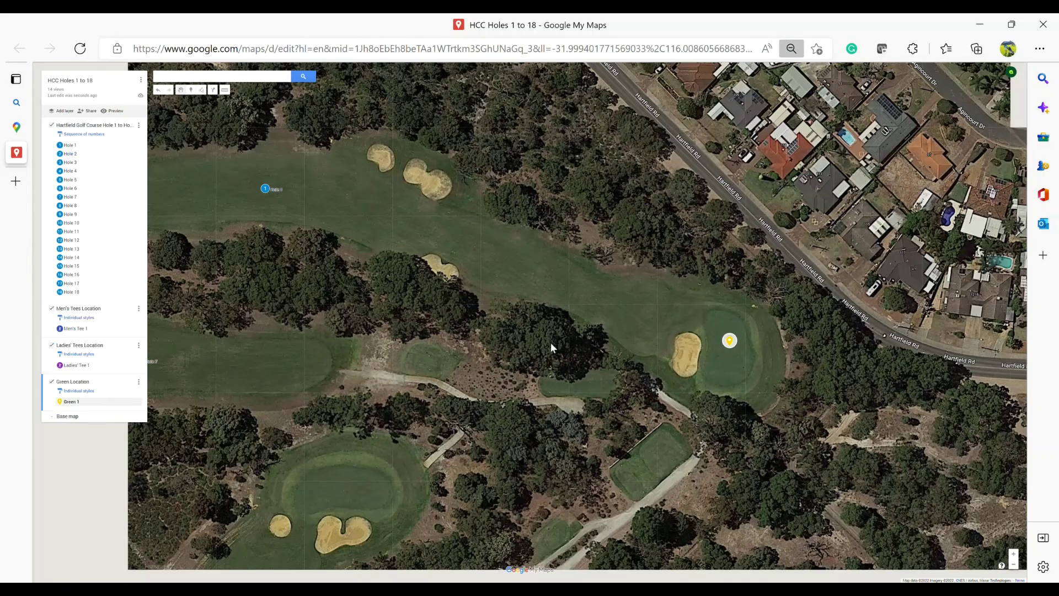
key("ctrl+minus")
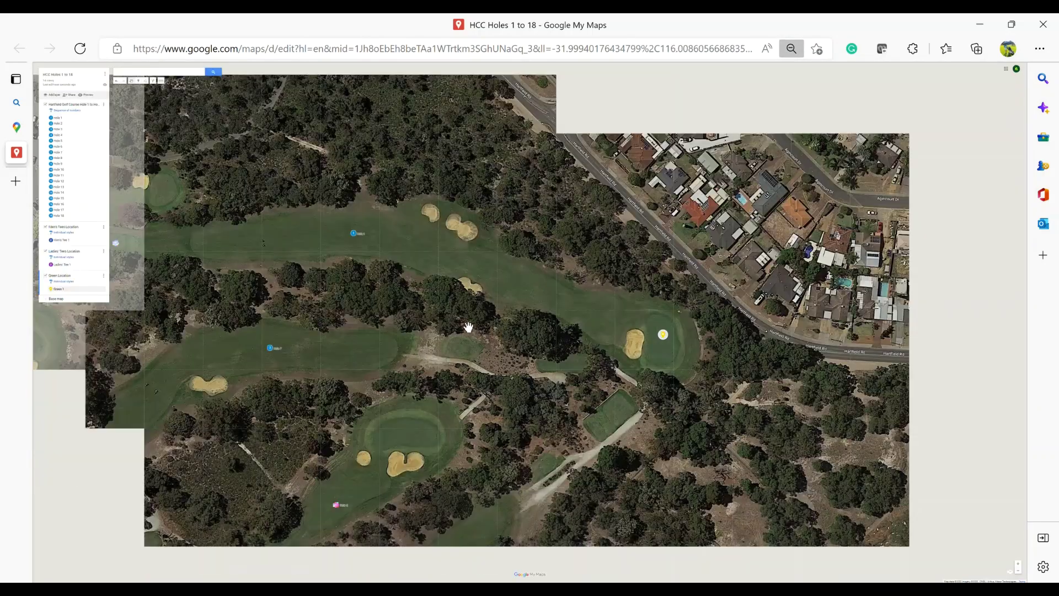
left_click_drag(468, 327, 690, 375)
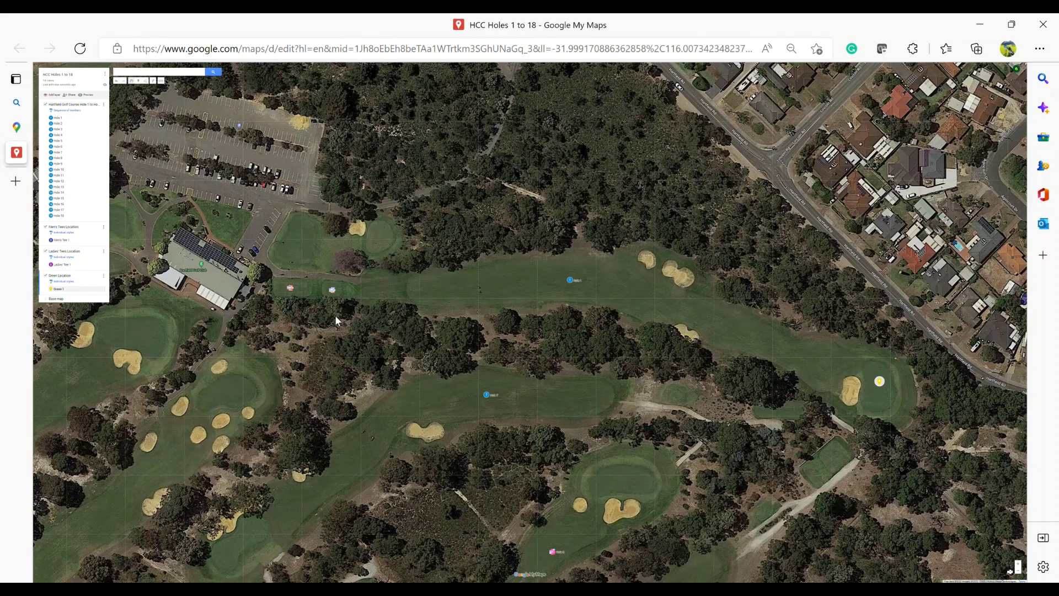
key("ctrl+plus")
key("ctrl+plus")
key("ctrl+plus")
key("ctrl+plus")
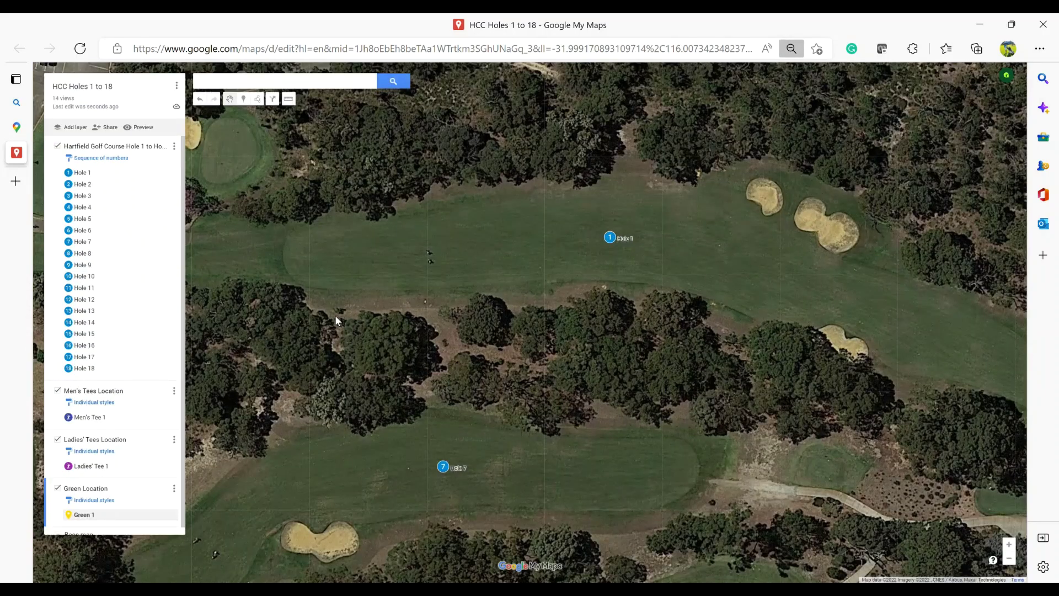
key("ctrl+minus")
key("ctrl+minus")
key("ctrl+minus")
key("ctrl+minus")
key("ctrl+minus")
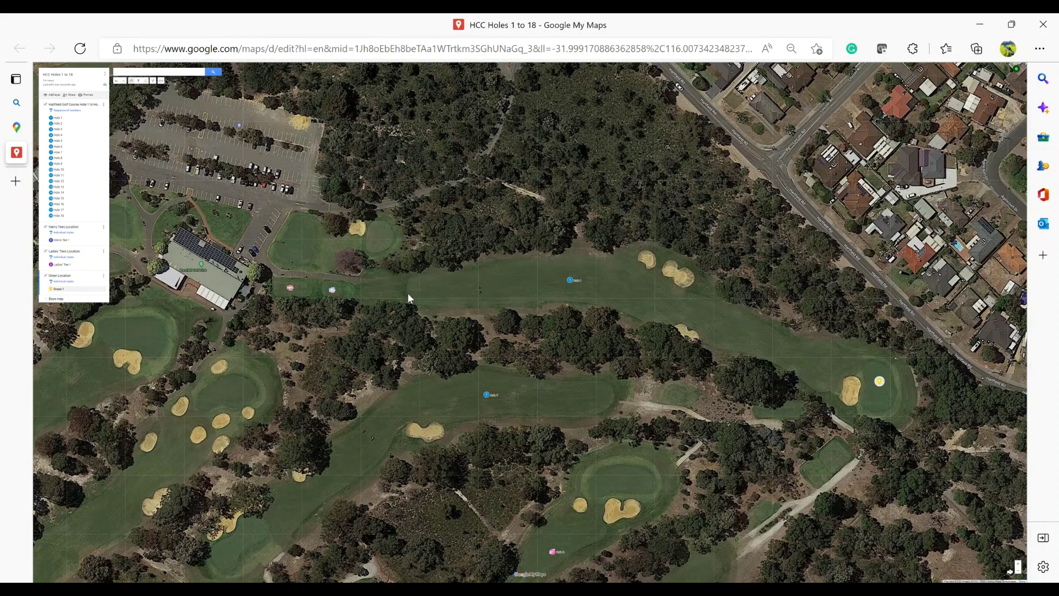
key("ctrl+plus")
key("ctrl+plus")
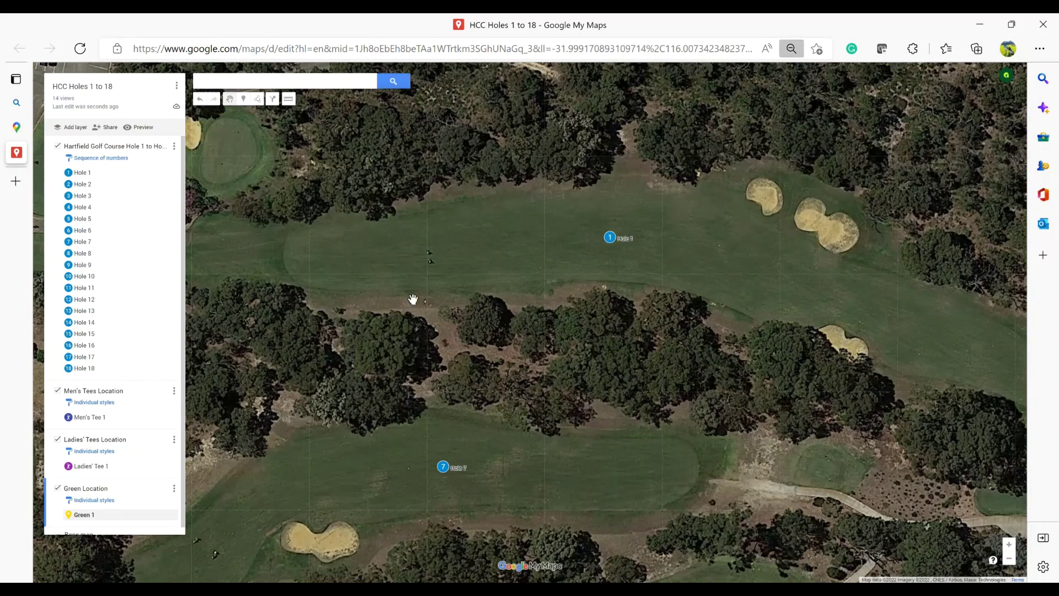
- Measure the distance from Ladies' Tee 1 along the fairway past the Hole 1 marker to Green 1, and clear the measurement
left_click_drag(489, 323, 716, 366)
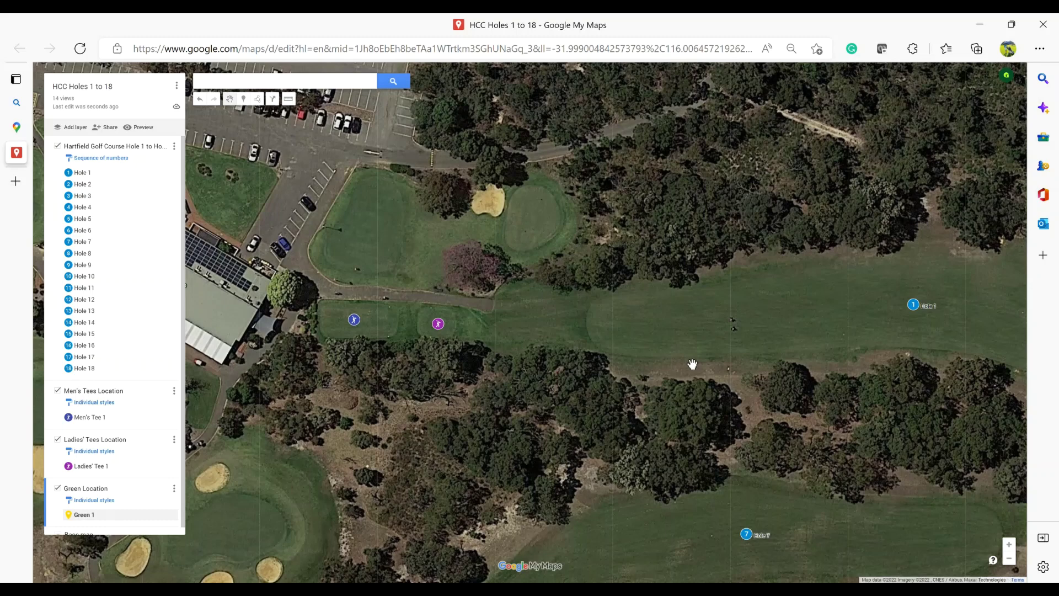
left_click(290, 101)
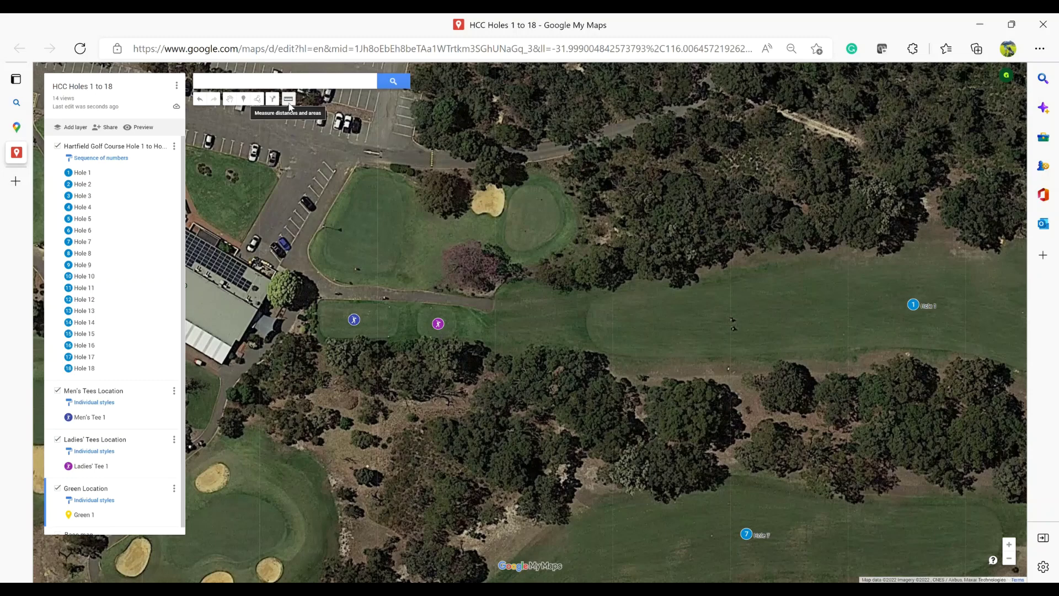
left_click(440, 325)
scroll(828, 325, "down", 1)
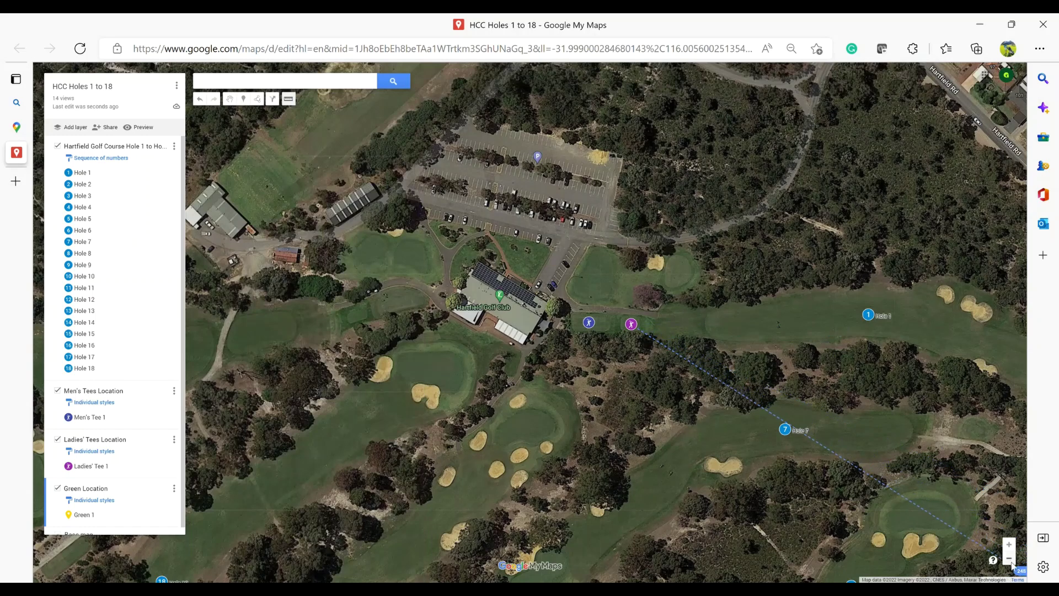
left_click(1009, 559)
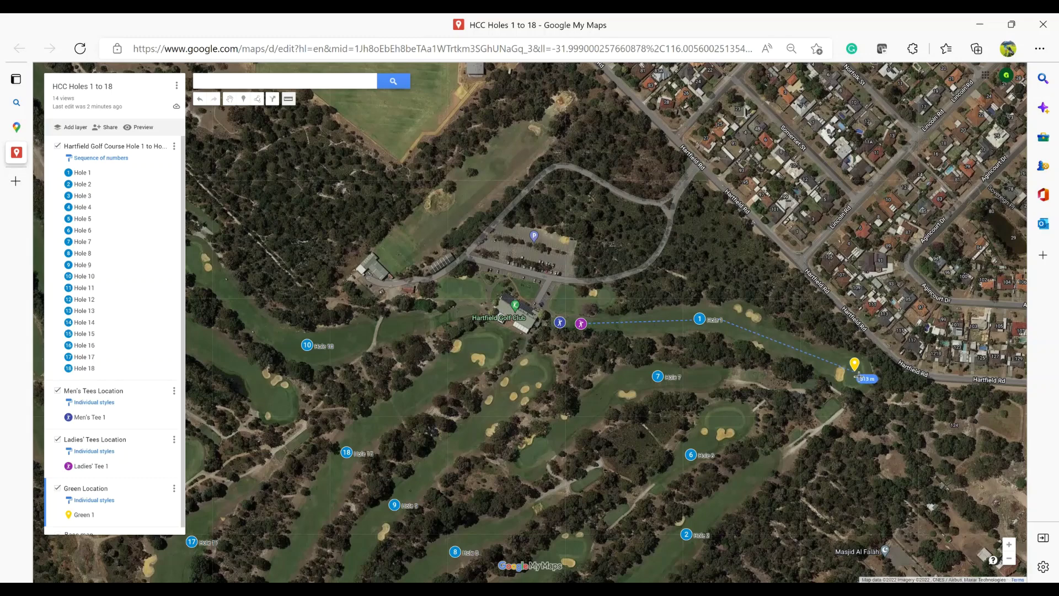
left_click(859, 377)
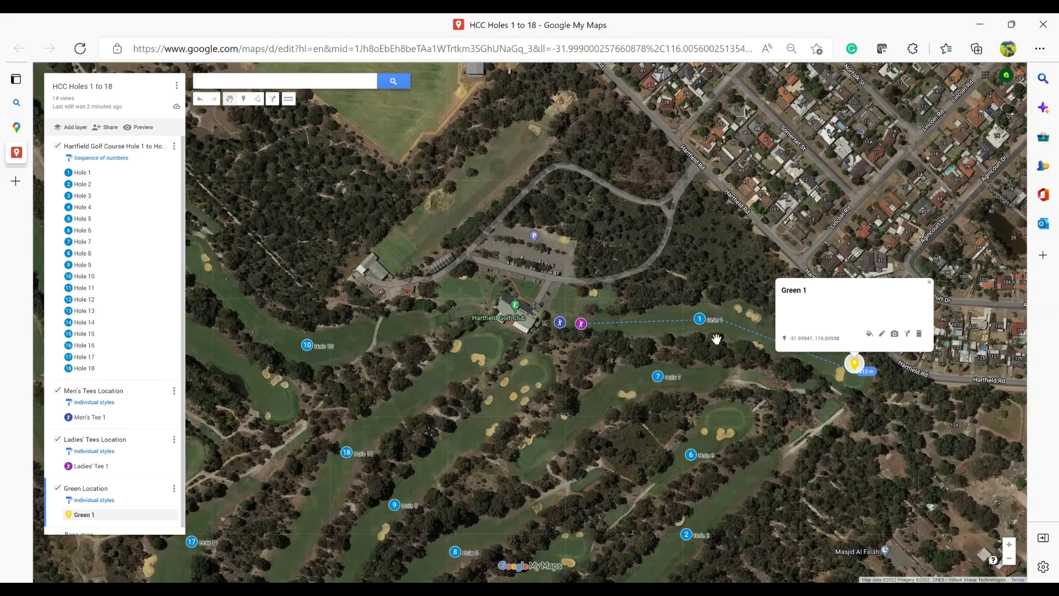
right_click(757, 337)
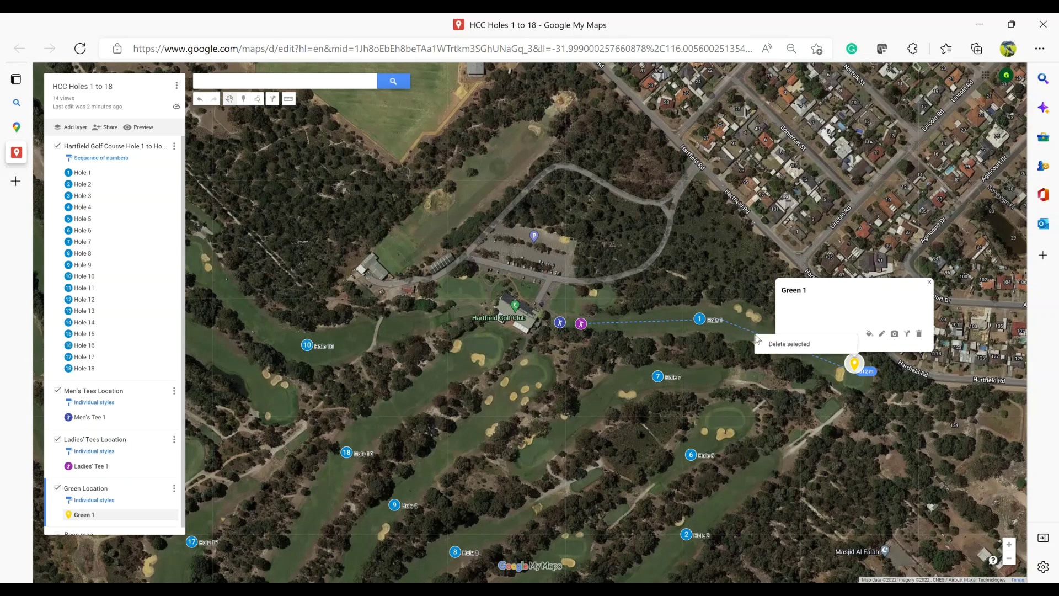
left_click(758, 342)
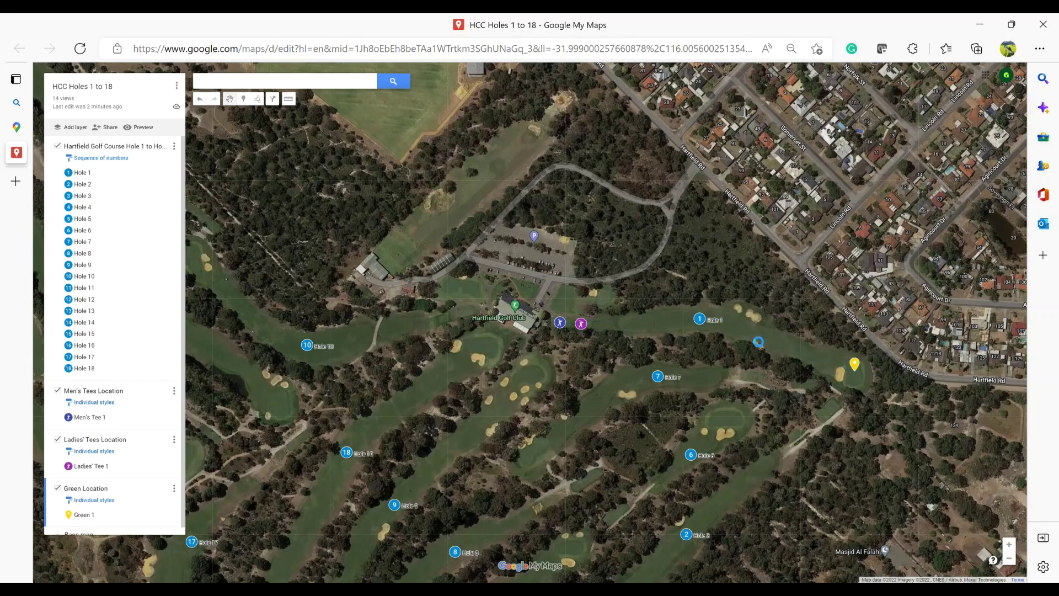
- Draw a two-segment line from Ladies' Tee 1 to Green 1, bending just past the Hole 1 marker
key("ctrl+minus")
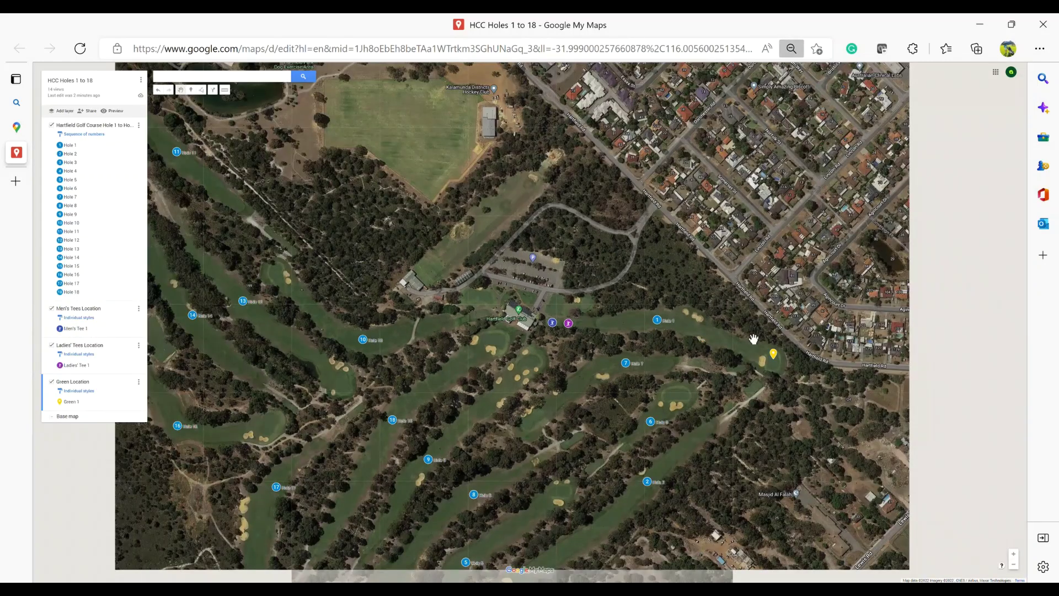
key("ctrl+plus")
key("ctrl+plus")
key("ctrl+plus")
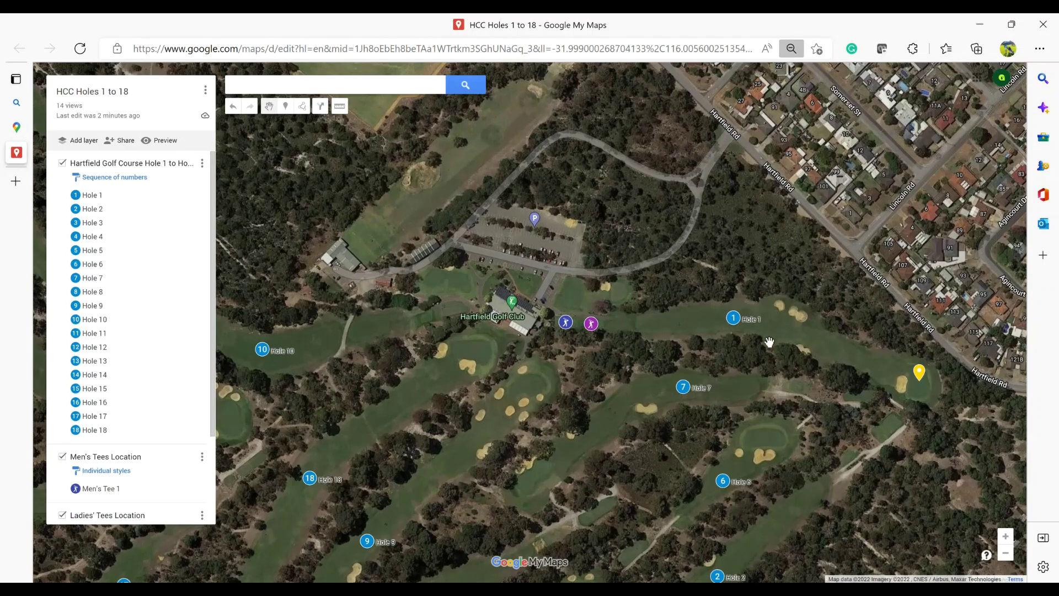
left_click_drag(751, 340, 598, 334)
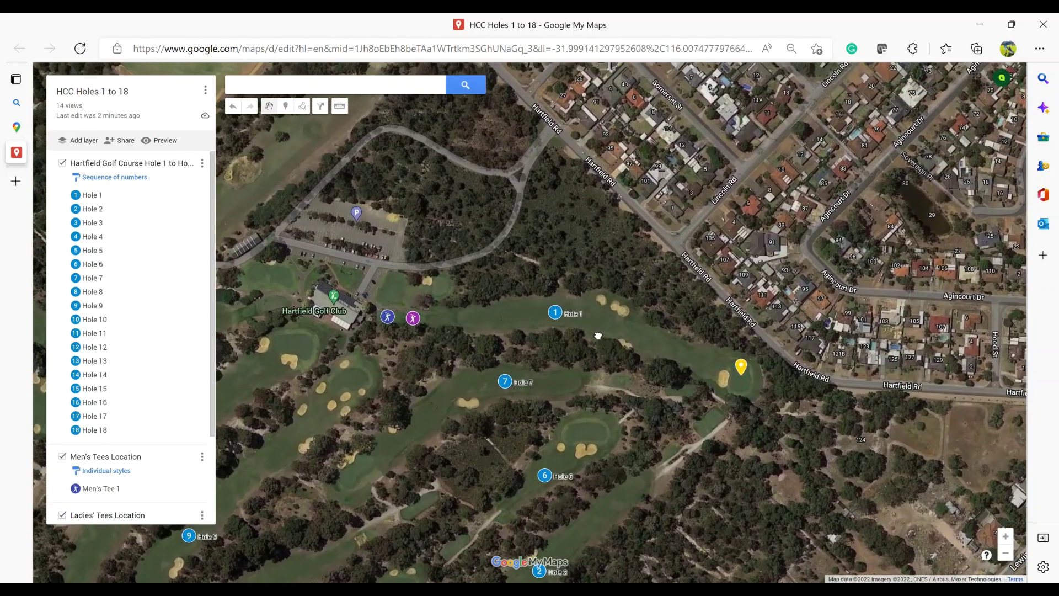
key("ctrl+plus")
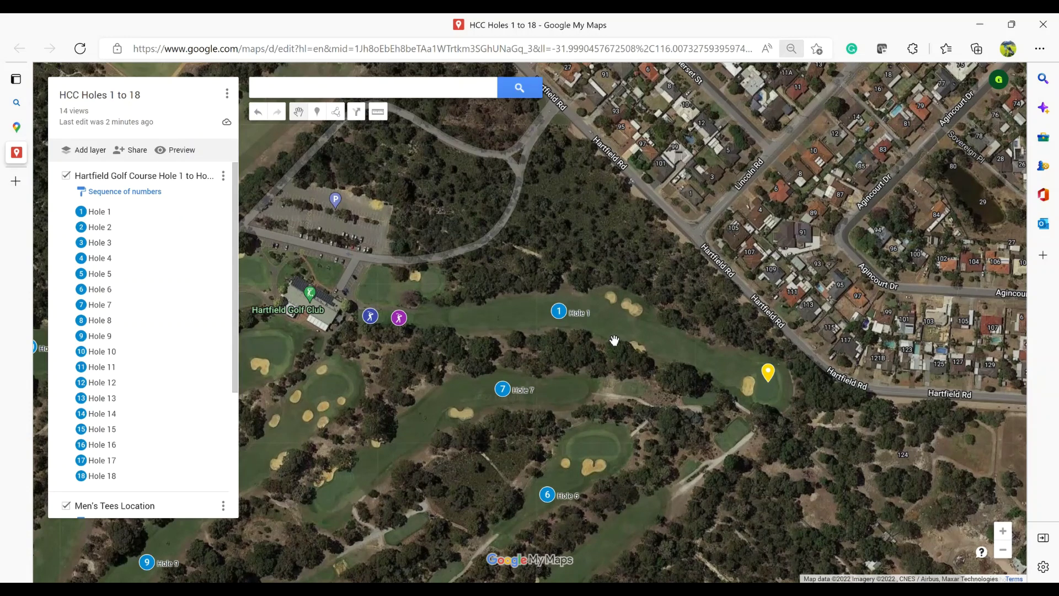
mouse_move(229, 251)
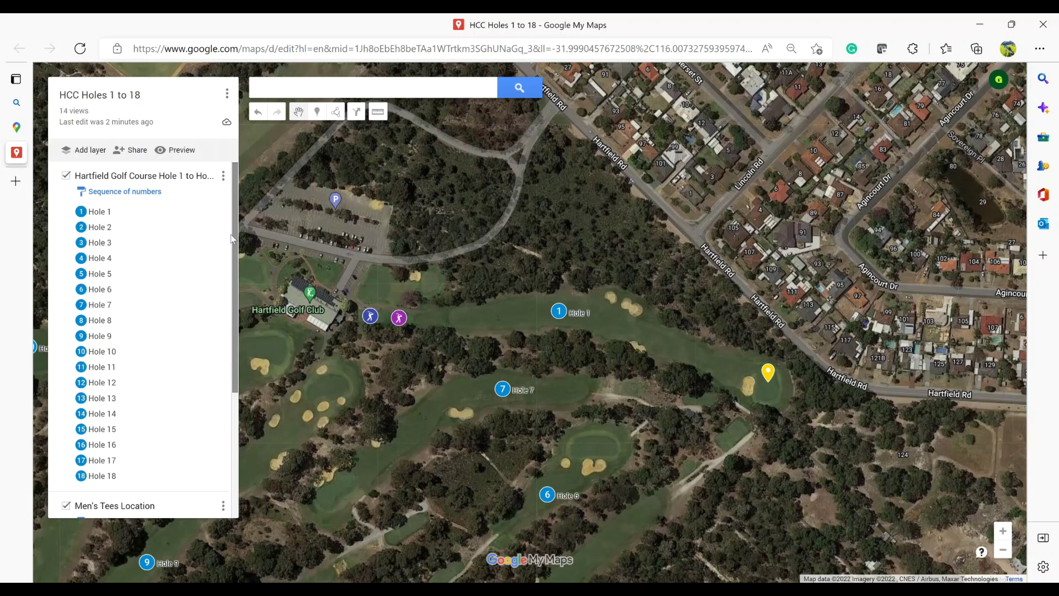
left_click(336, 113)
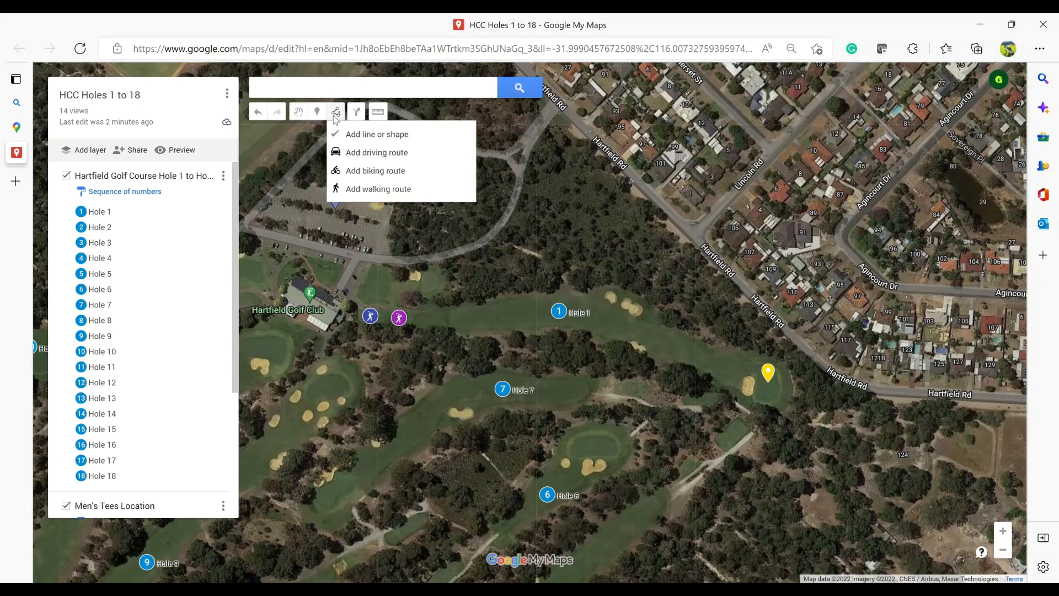
left_click(355, 138)
left_click(400, 318)
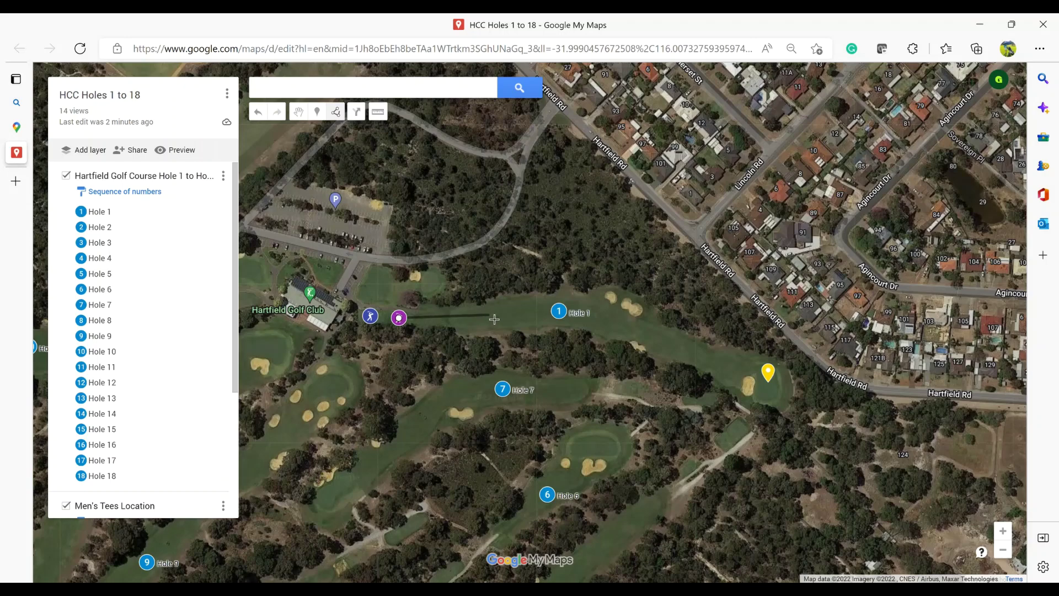
left_click(587, 311)
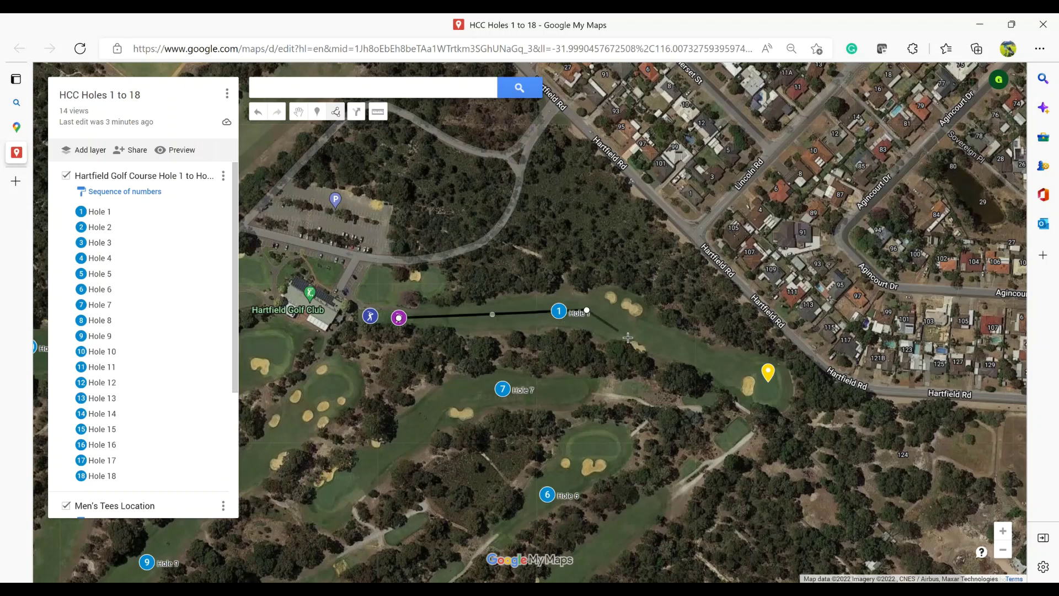
left_click(770, 390)
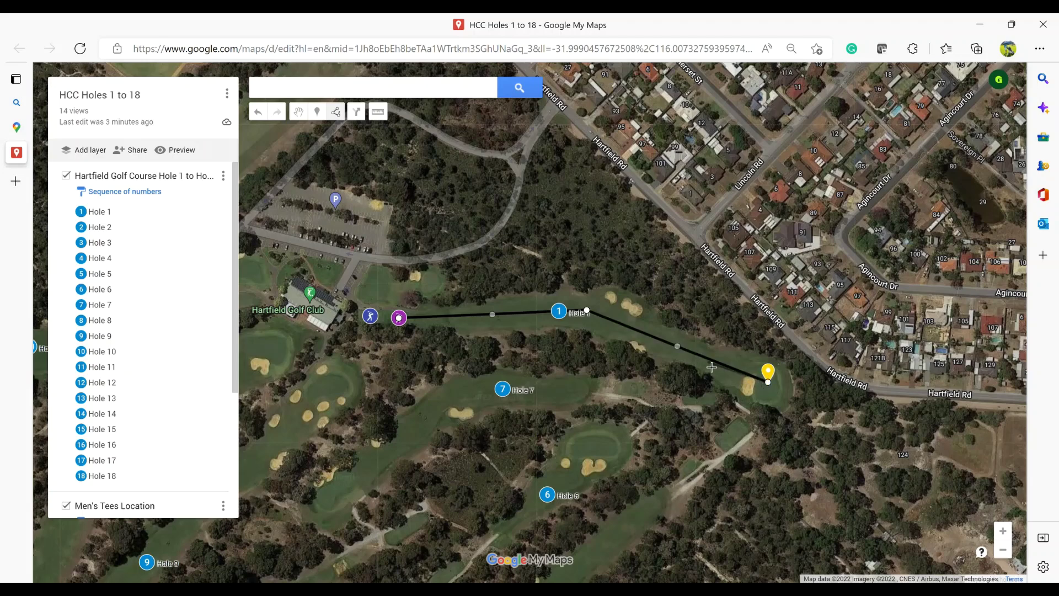
left_click(771, 386)
left_click(772, 389)
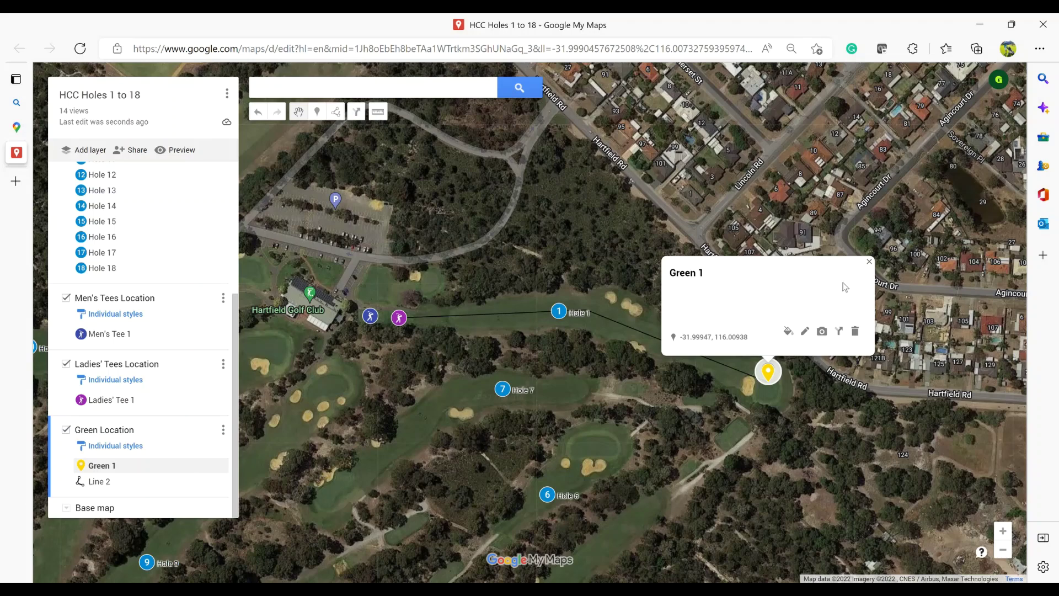
left_click(870, 262)
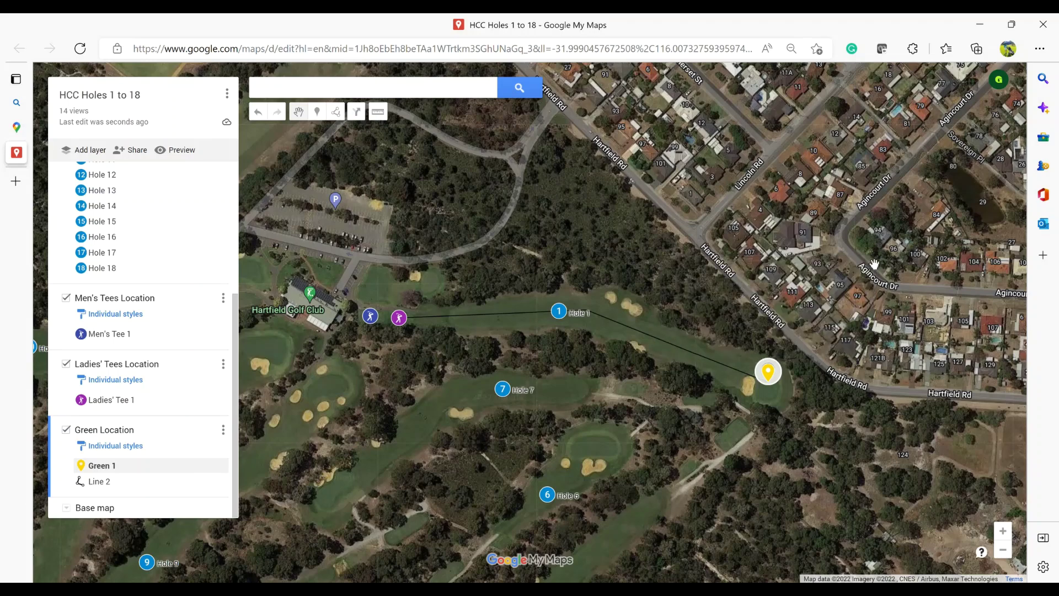
left_click(686, 357)
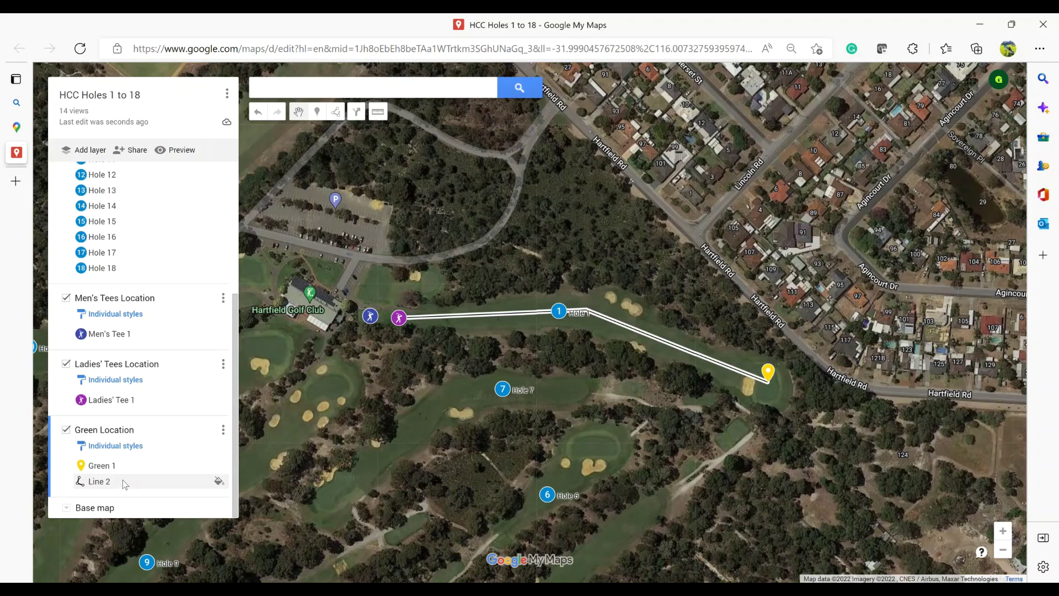
- Add a new layer and name it "Ladies Tee to Green Measurement"
left_click(79, 150)
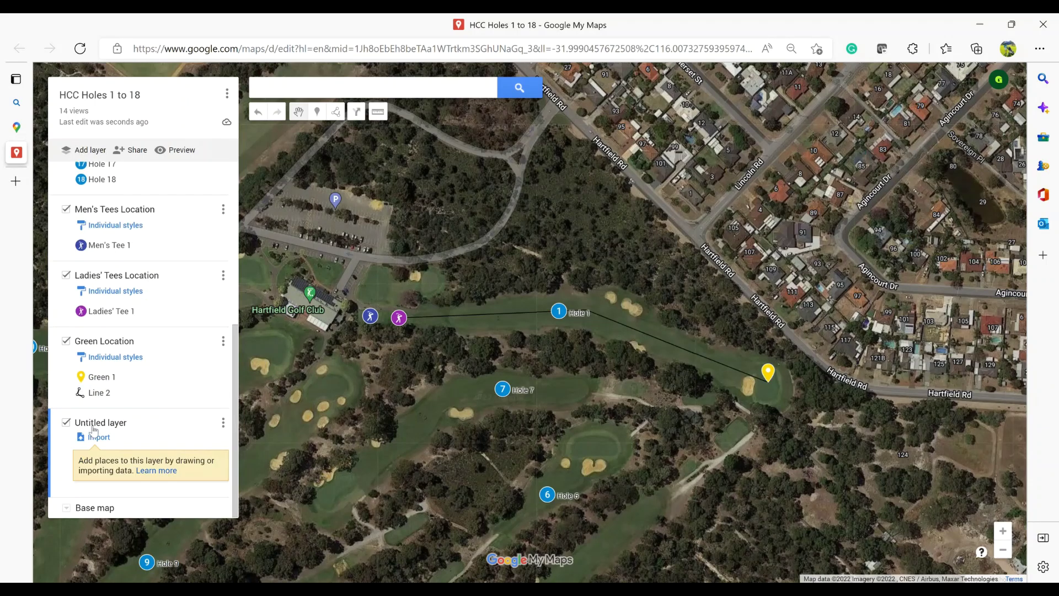
left_click(103, 422)
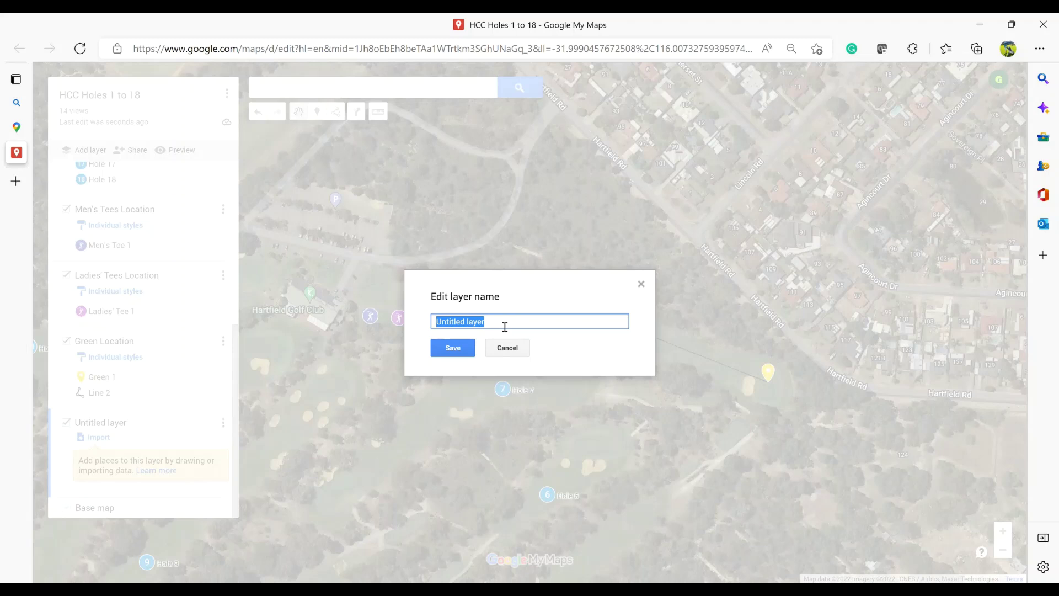
type("Ladies Tee to Green")
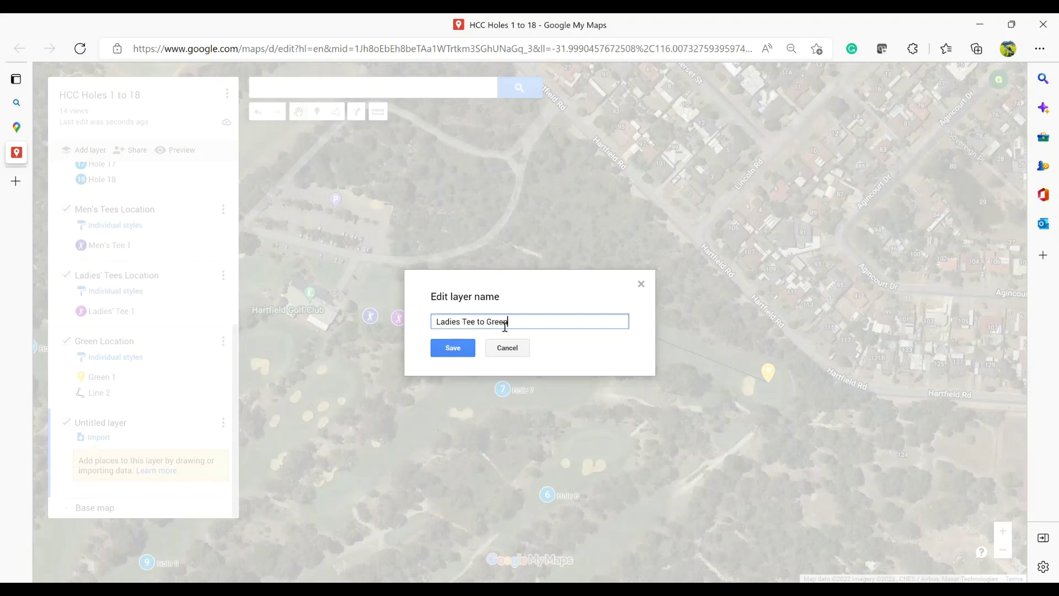
type(" Measurment")
key("BackSpace")
key("BackSpace")
key("BackSpace")
key("BackSpace")
key("BackSpace")
type("rement")
left_click(452, 348)
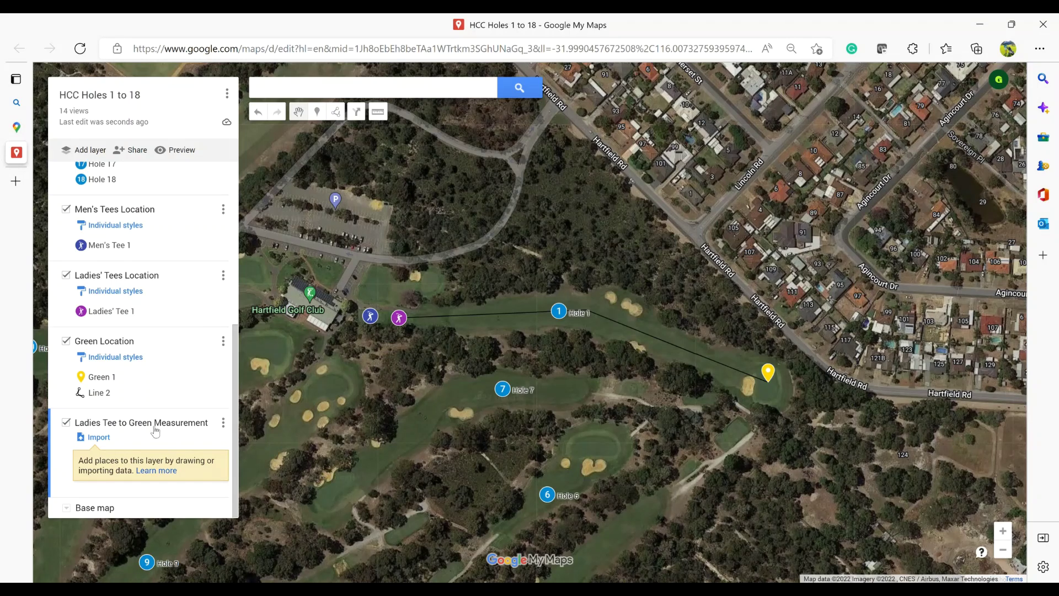
- Move Line 2 from the Green Location layer into the Ladies Tee to Green Measurement layer
left_click(99, 394)
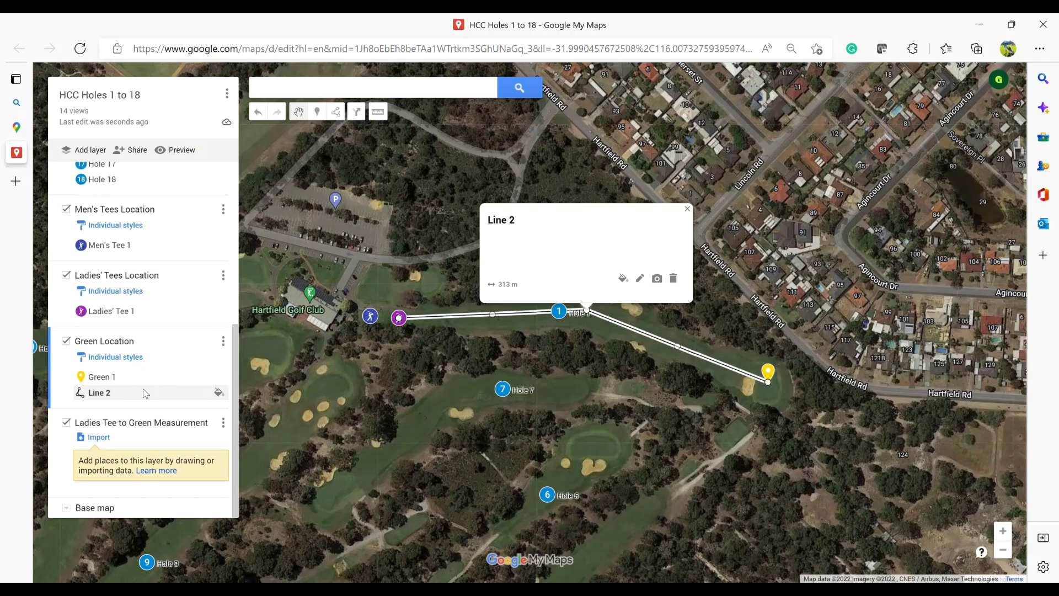
left_click_drag(145, 393, 149, 397)
left_click_drag(148, 404, 129, 443)
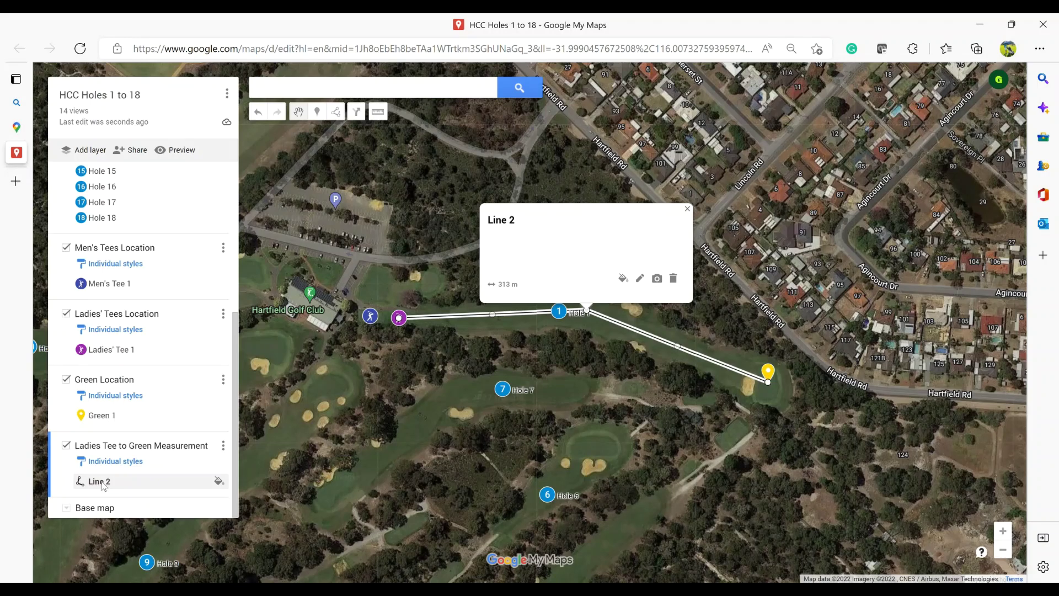
- Rename the moved line "L to G 1", give it the description "314m", and close its details
left_click(640, 278)
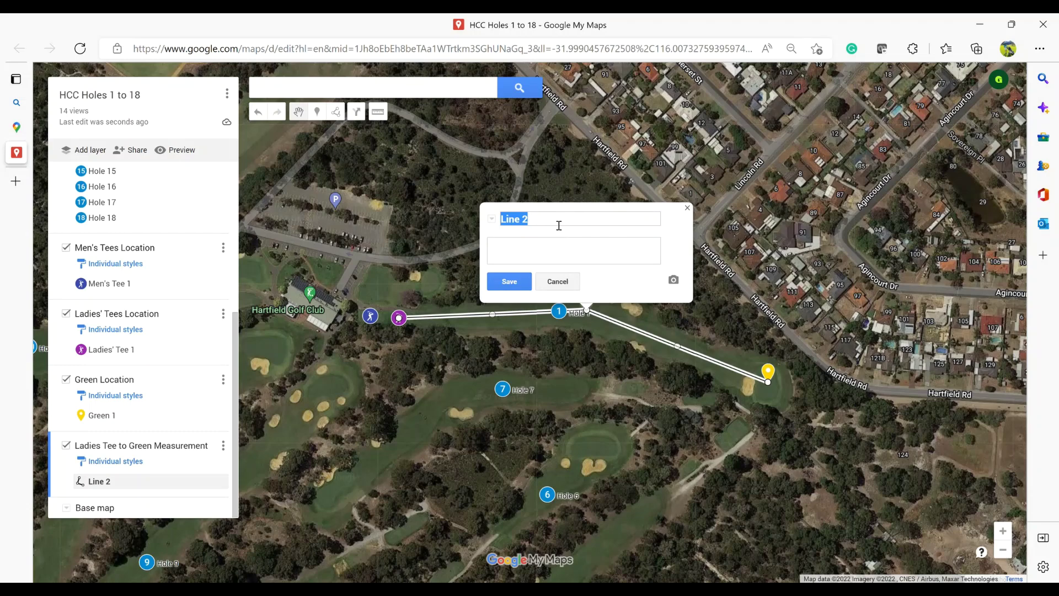
type("L to G 1")
left_click(545, 255)
type("314m")
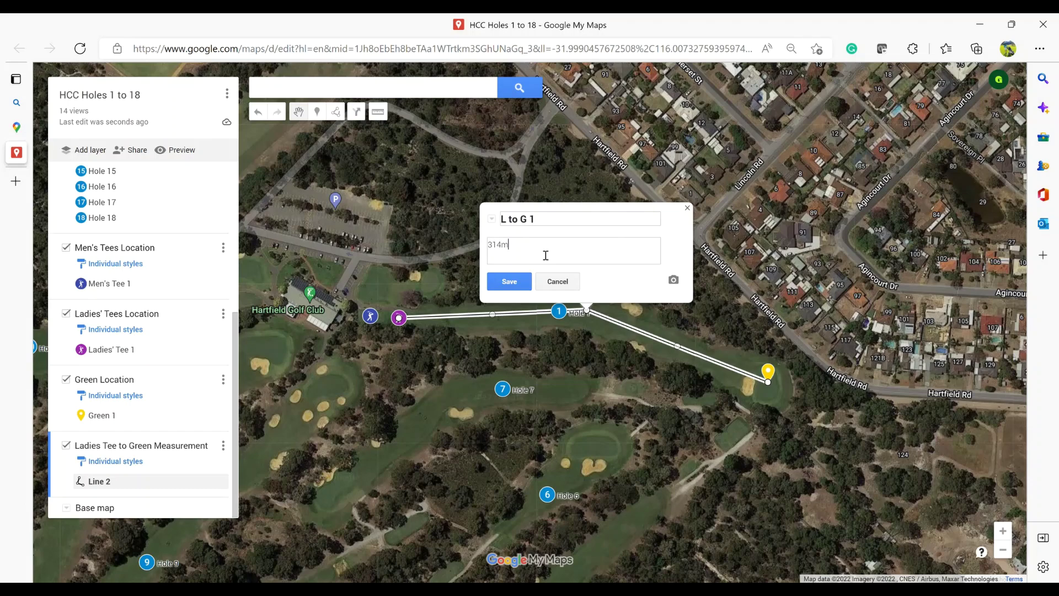
left_click(508, 281)
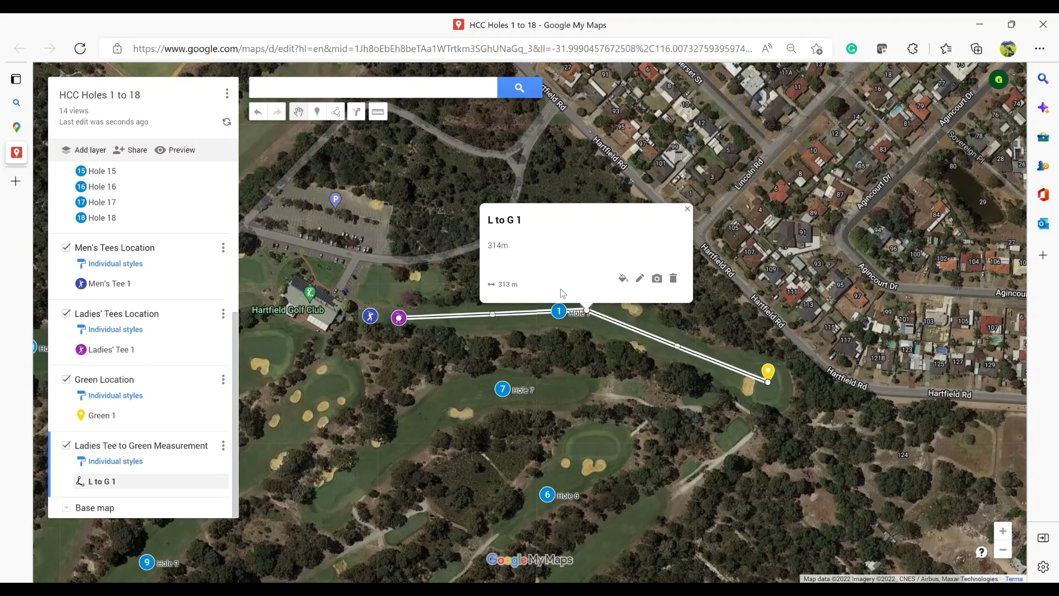
left_click(745, 361)
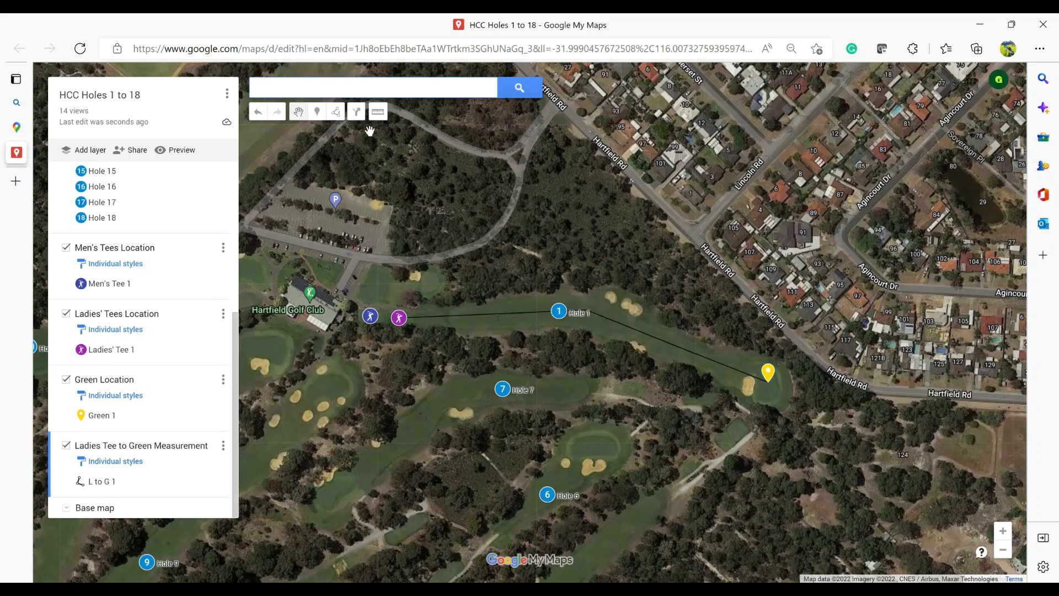
- Draw a two-segment line from Men's Tee 1 to Green 1, bending just past the Hole 1 marker
left_click(335, 112)
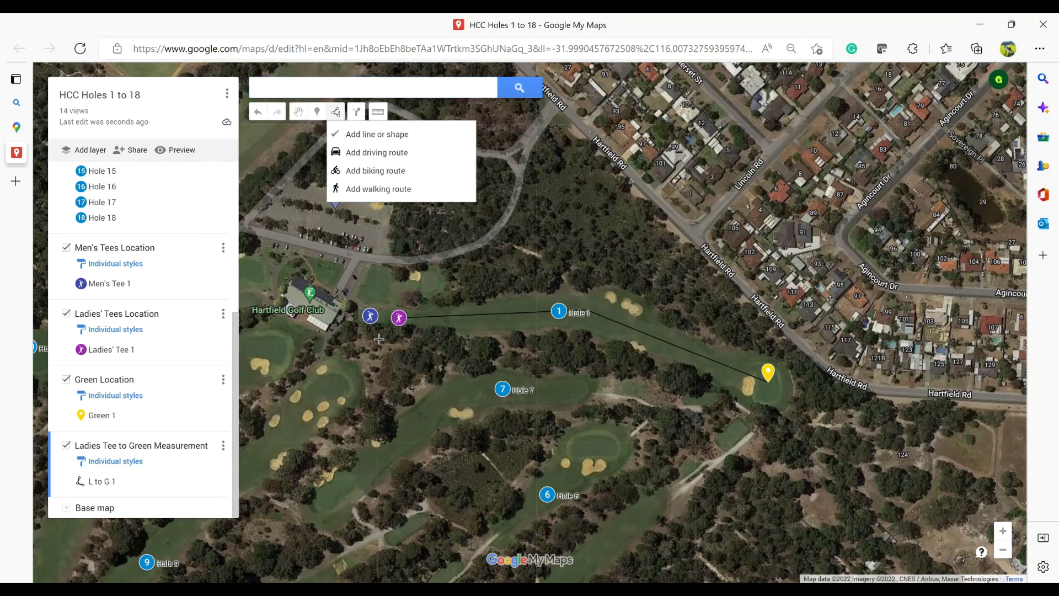
left_click(370, 317)
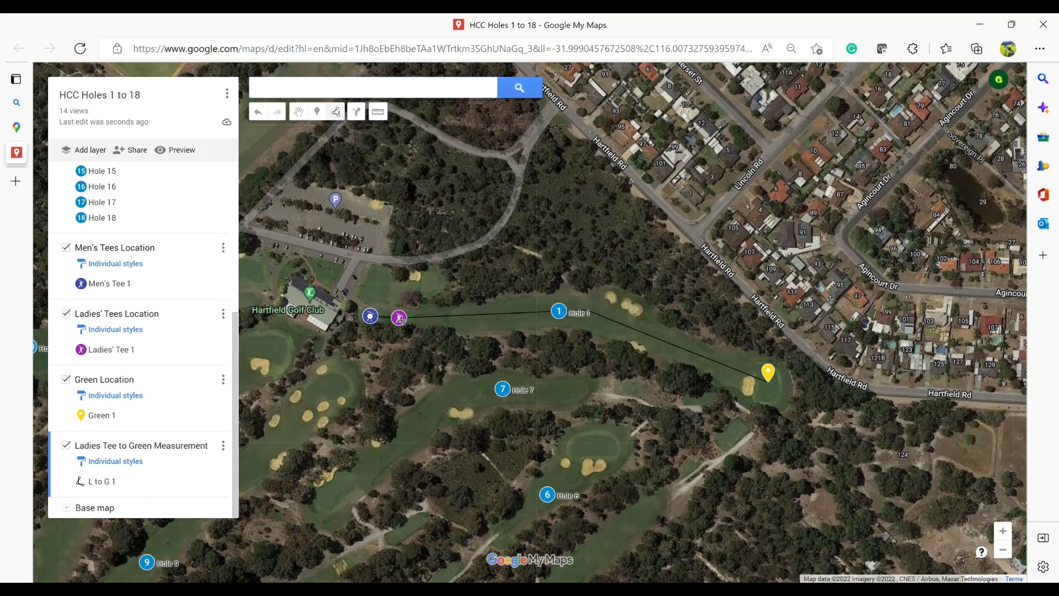
left_click(589, 313)
double_click(769, 382)
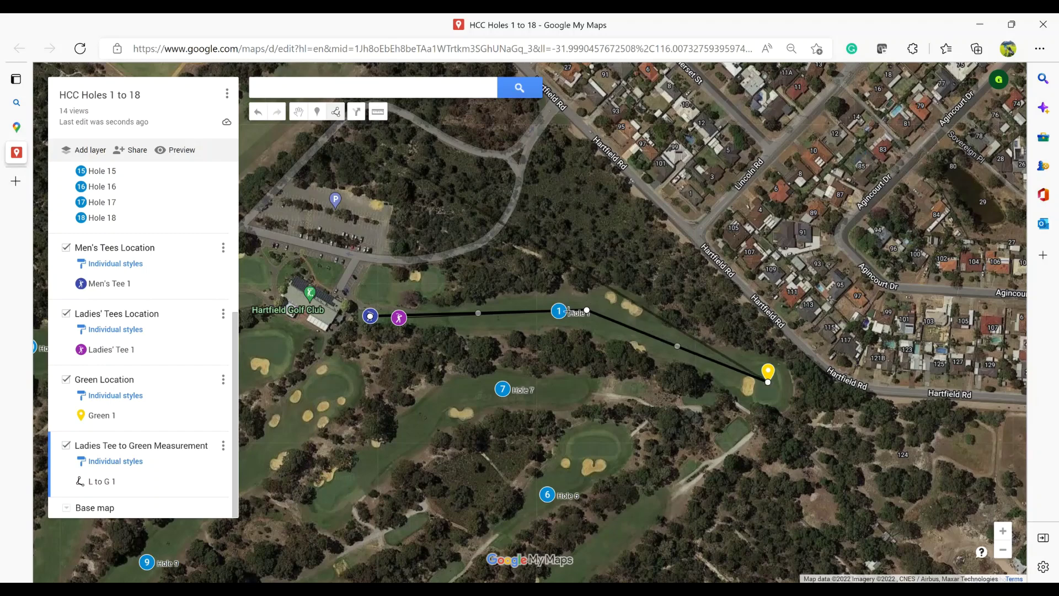
left_click(770, 383)
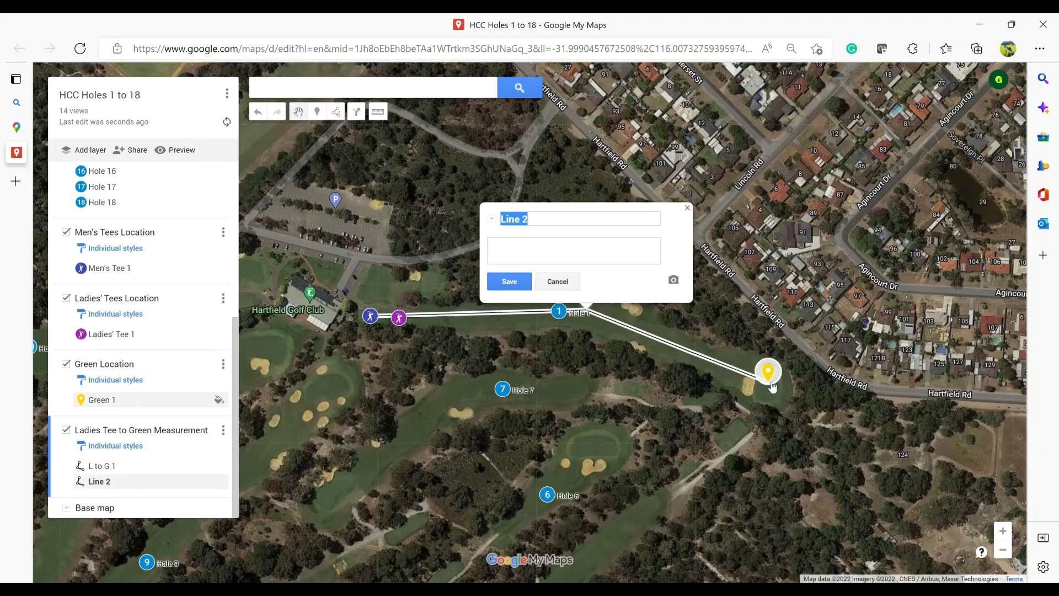
left_click(771, 386)
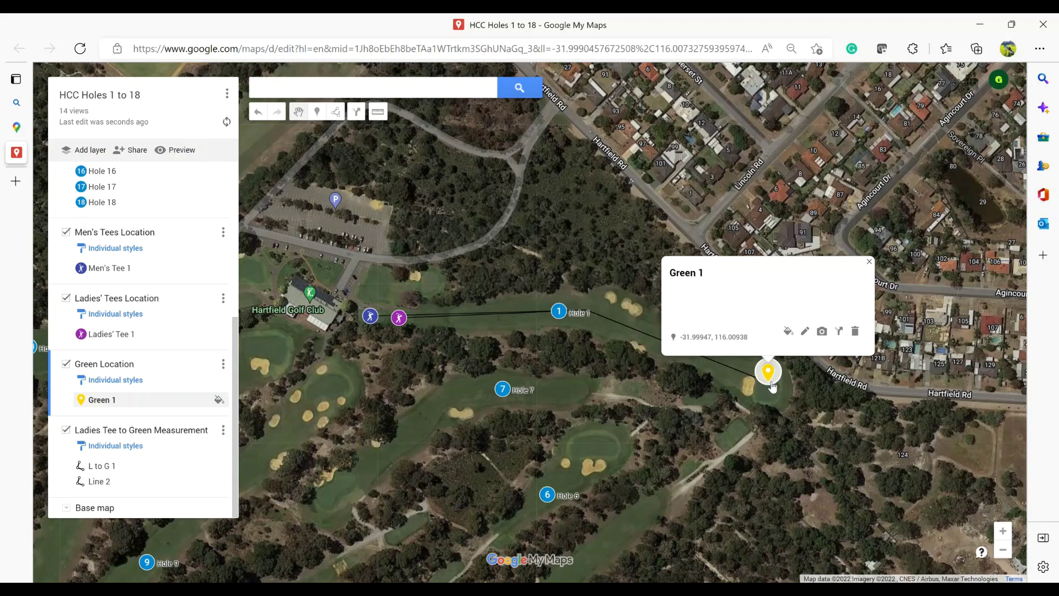
left_click(379, 113)
double_click(376, 323)
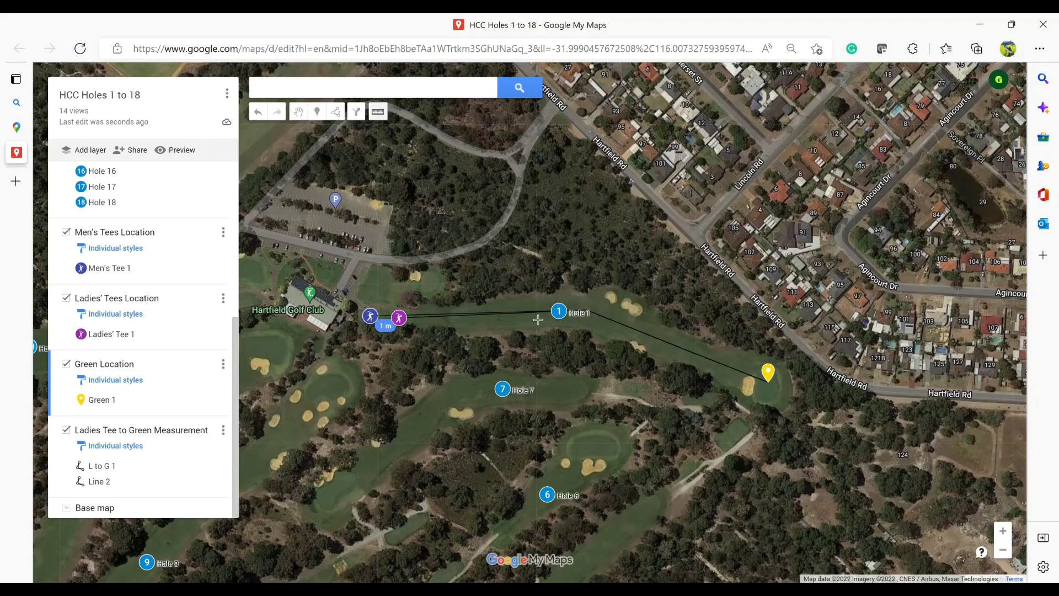
left_click(589, 314)
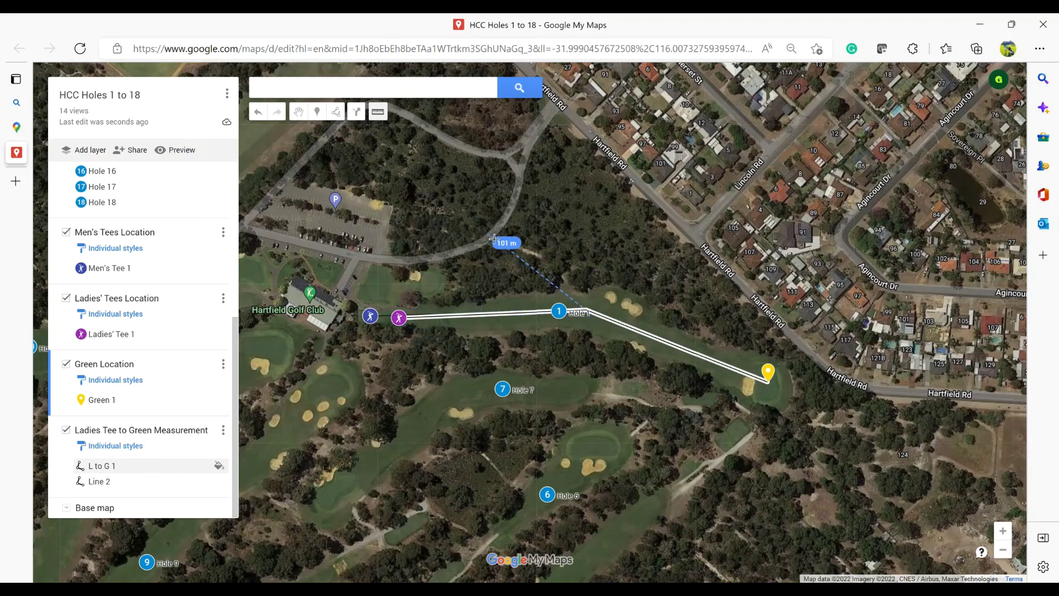
key("Escape")
key("Escape")
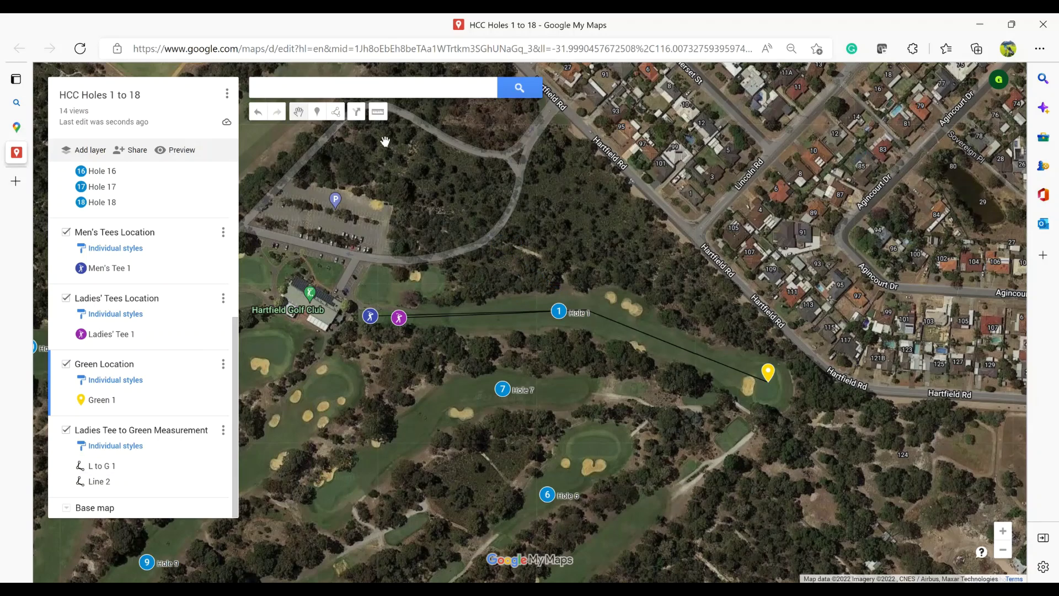
- Measure the distance from Men's Tee 1 along the fairway past the Hole 1 marker to Green 1
left_click(377, 112)
left_click(370, 318)
- Rename the men's tee line "M to G 1", give it the description "336m", and close its details
left_click(107, 482)
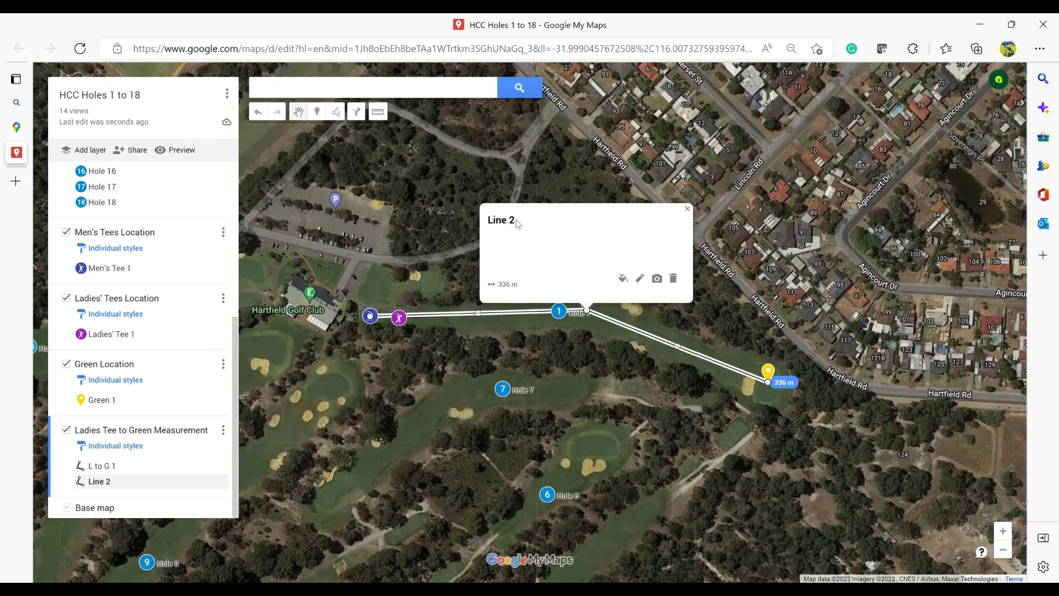
left_click(639, 279)
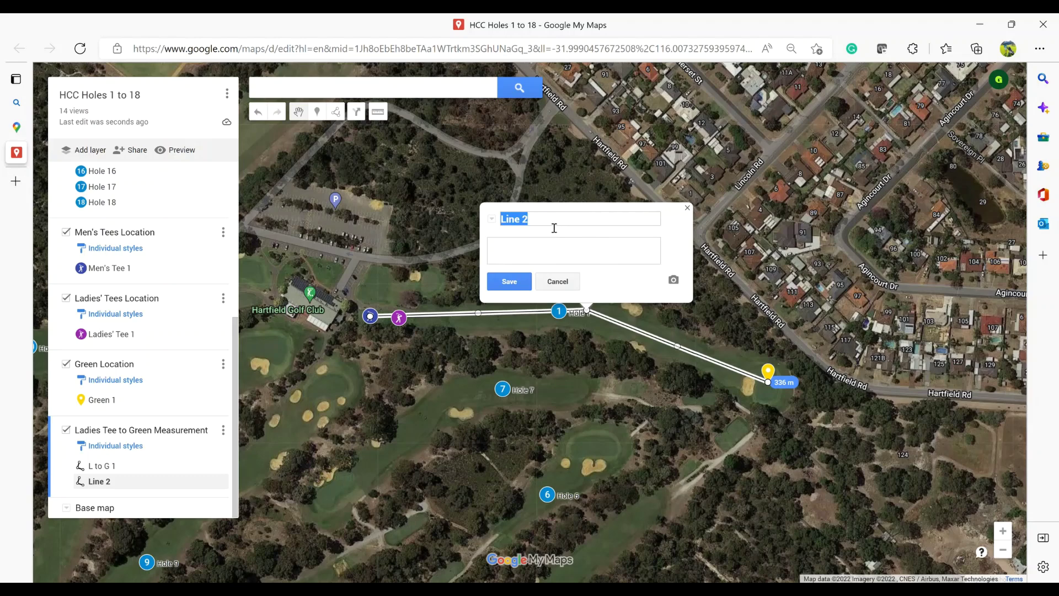
type("M to G 1")
left_click(539, 249)
type("336m")
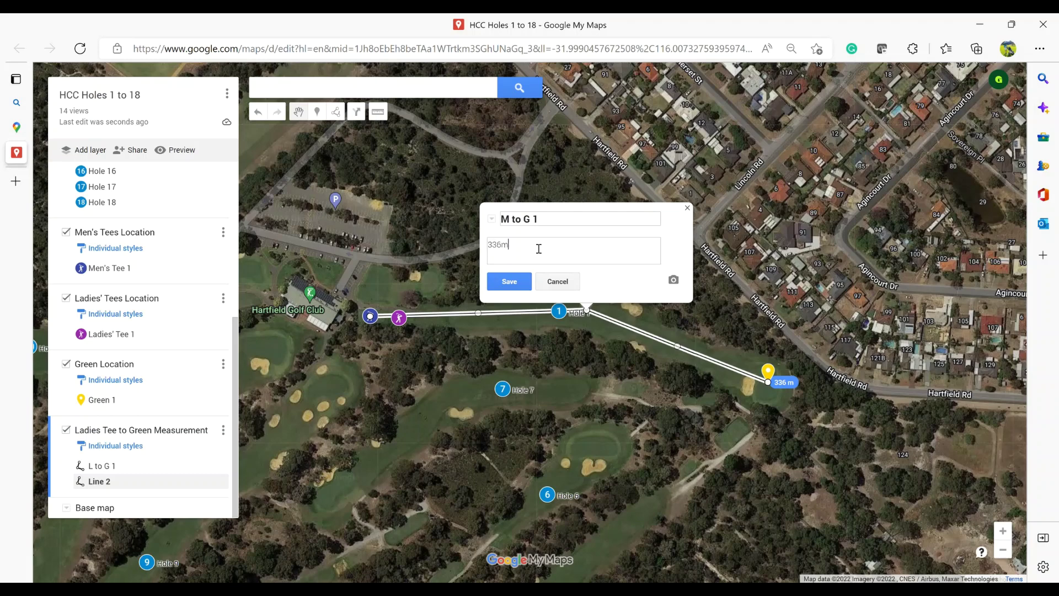
left_click(518, 280)
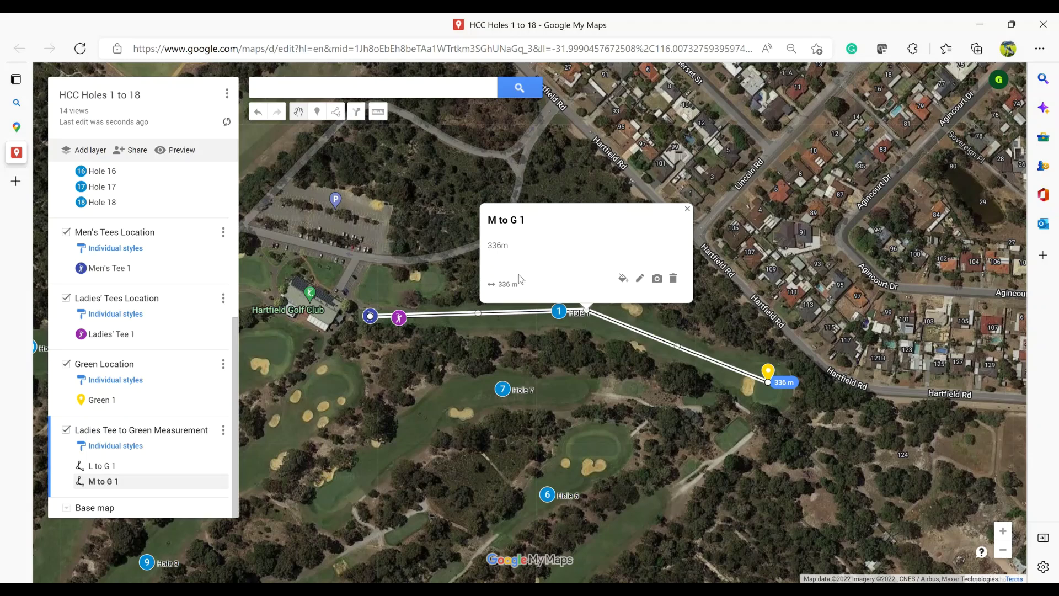
left_click(646, 358)
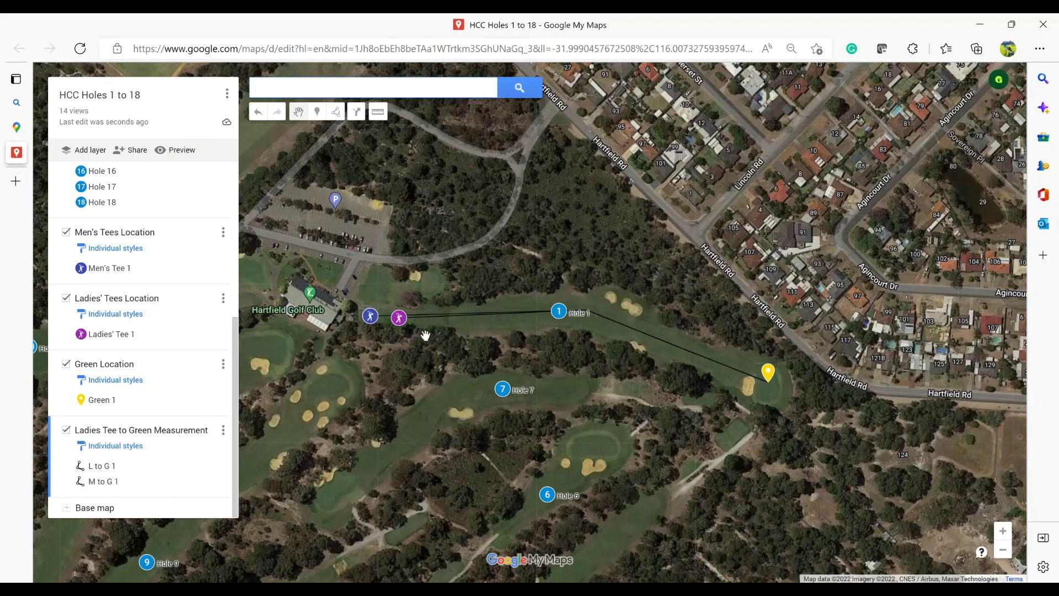
- Examine the two Hole 1 lines and the data export options of the Ladies Tee to Green Measurement layer
scroll(490, 352, "up", 1)
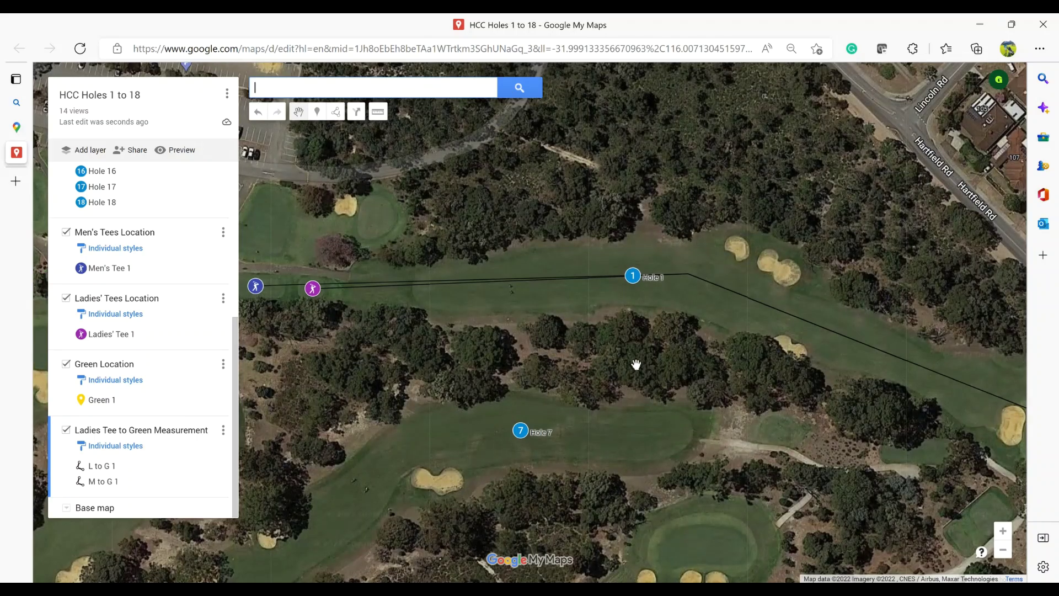
scroll(638, 364, "down", 1)
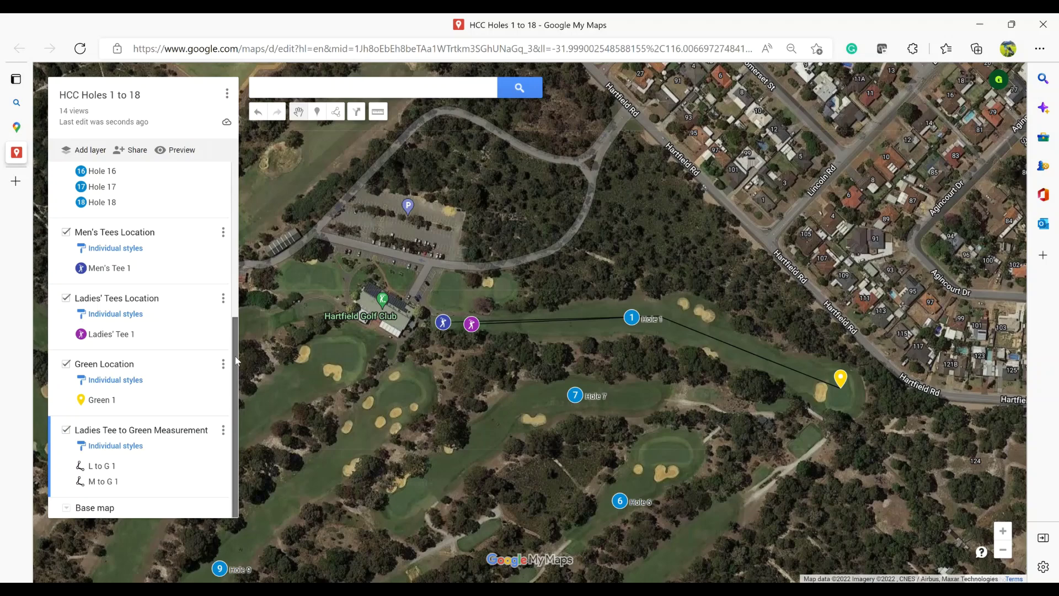
left_click(224, 430)
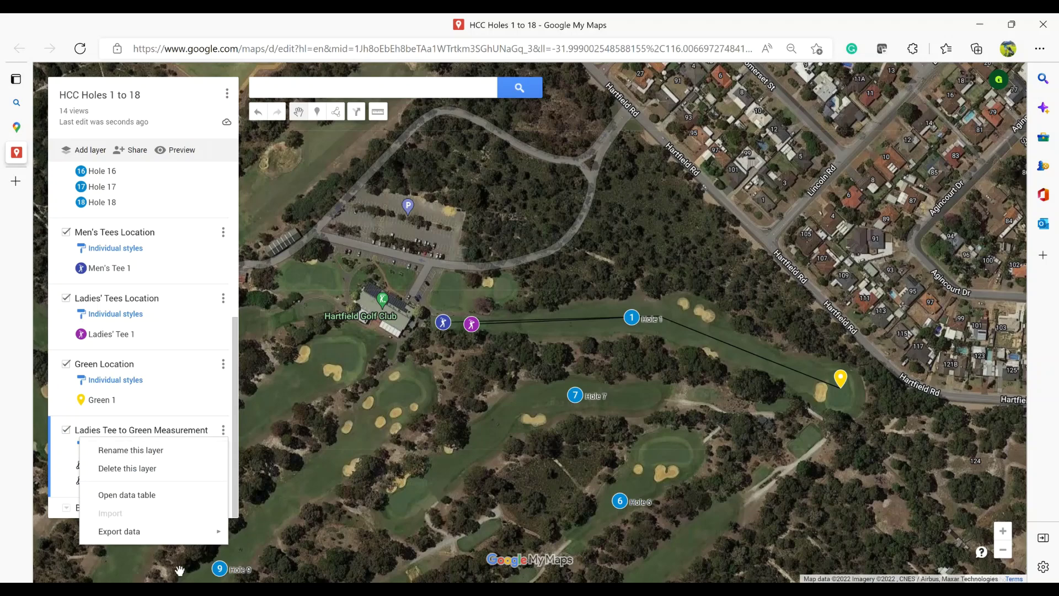
mouse_move(153, 543)
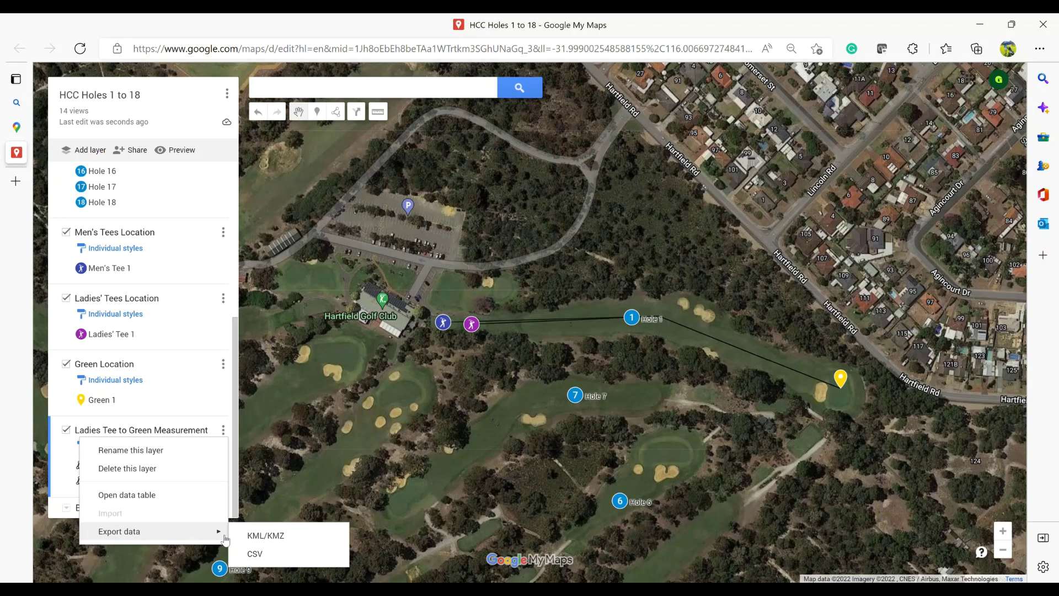
left_click(235, 394)
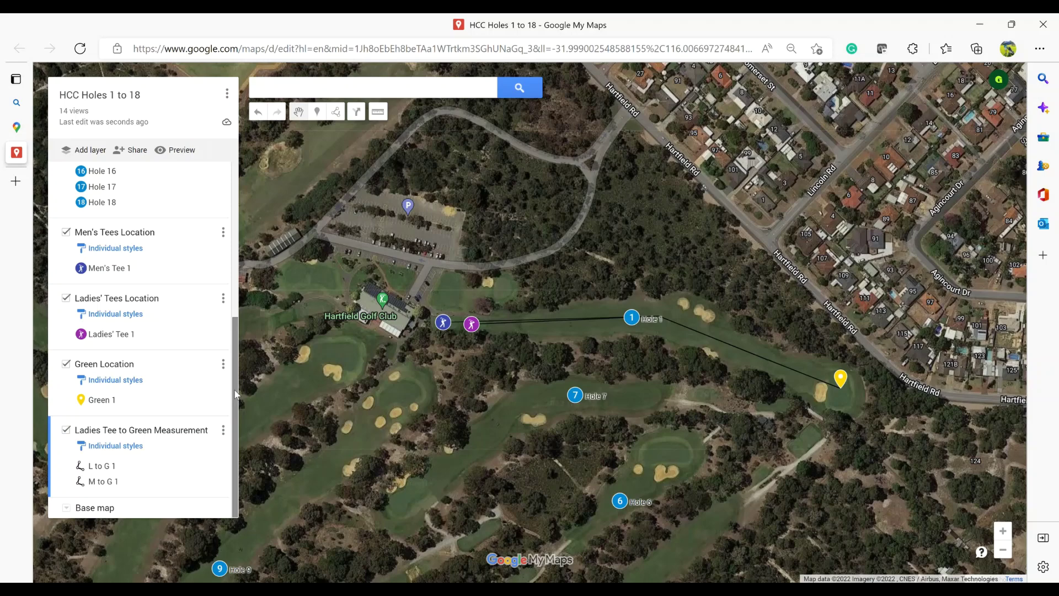
- Add another layer below the measurement layer and name it "Hole 1 Data"
left_click_drag(236, 394, 251, 222)
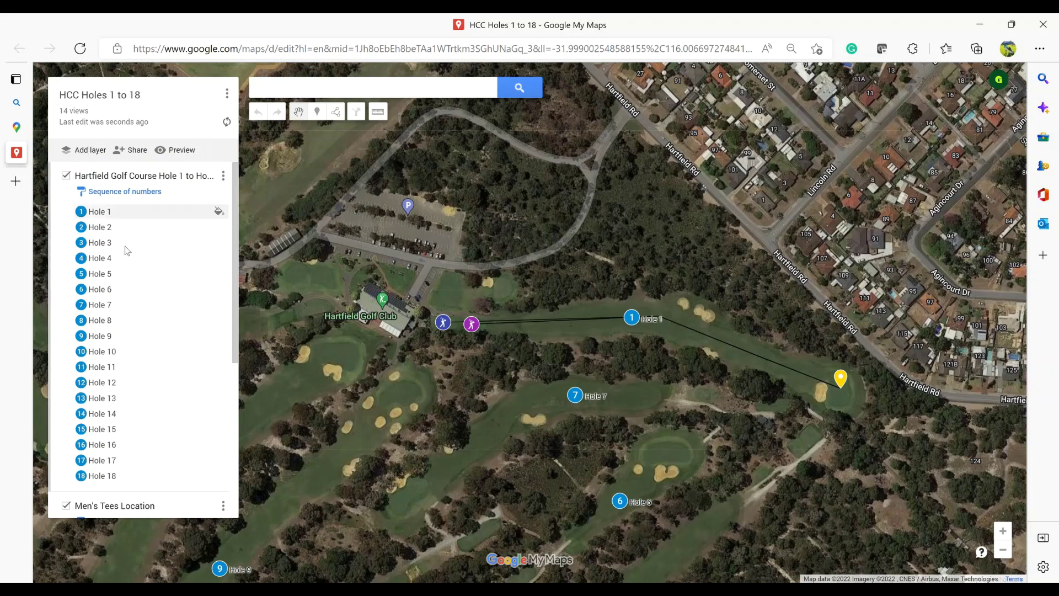
left_click(232, 485)
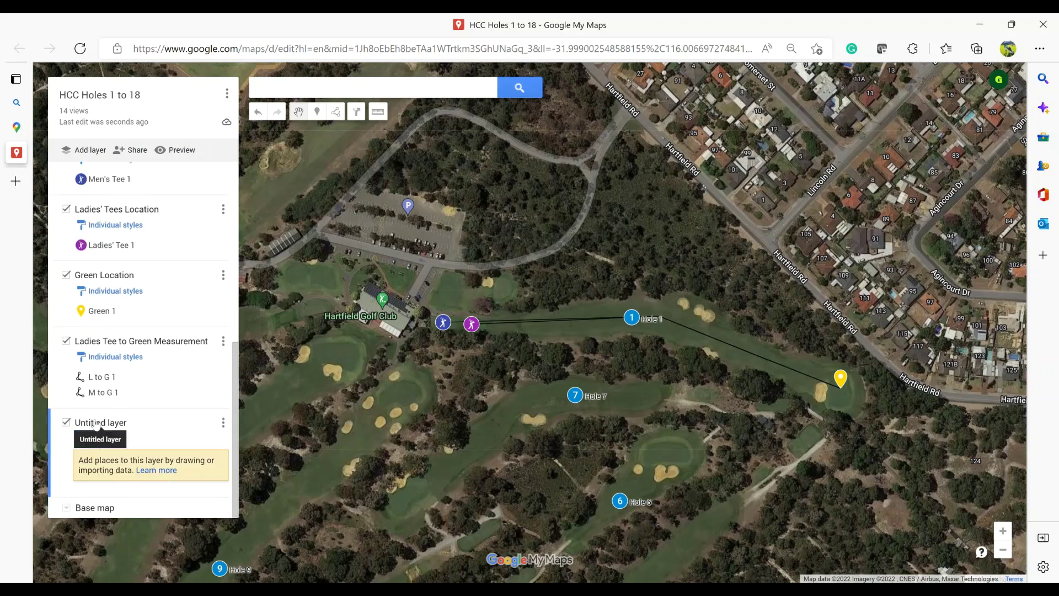
left_click(224, 422)
left_click(158, 442)
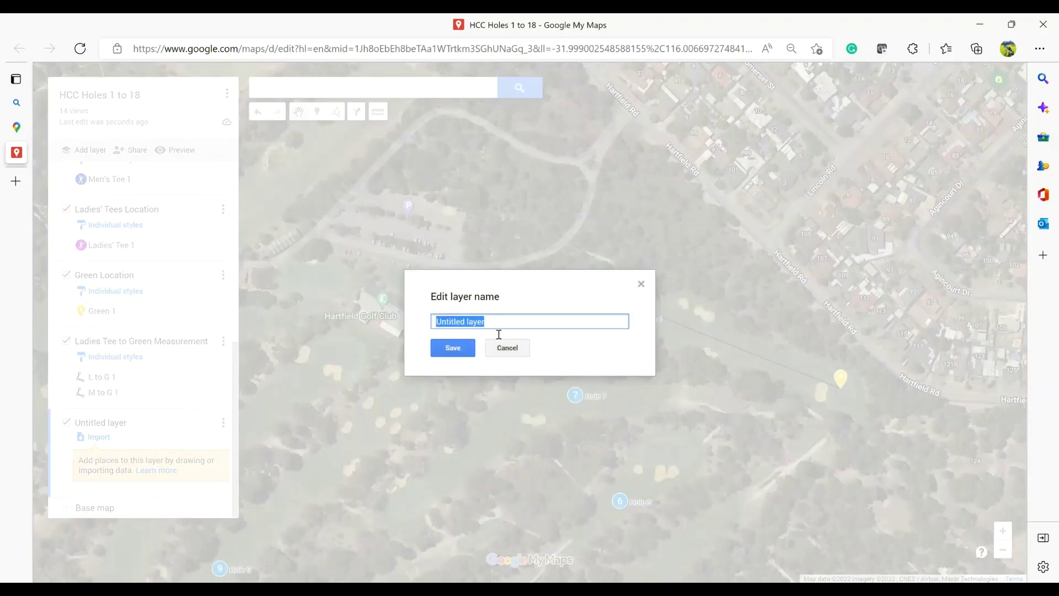
type("Hole 1 Data")
left_click(458, 352)
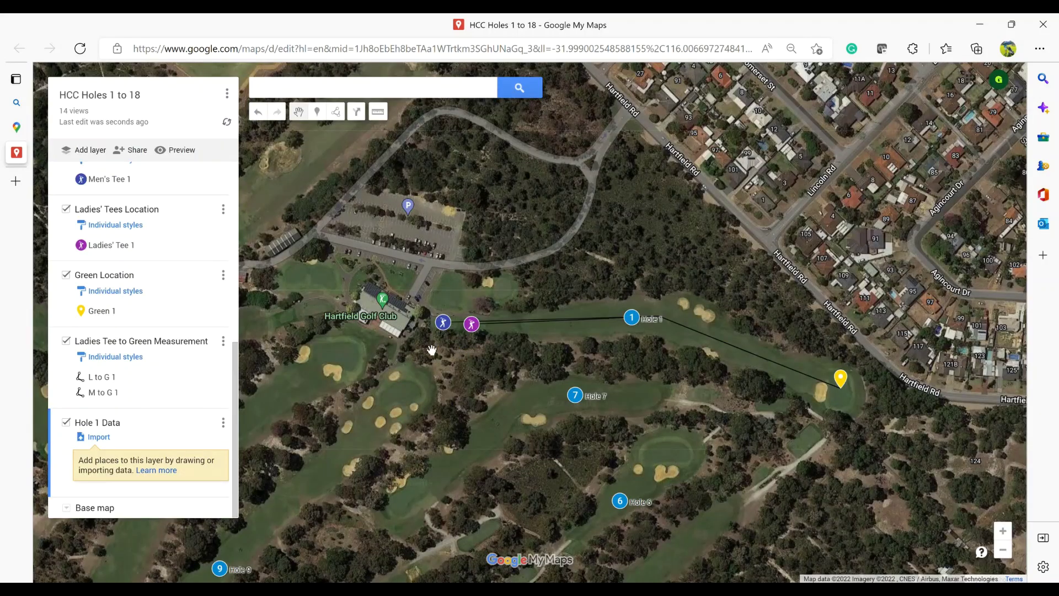
- Move the Hole 1 marker from the Hartfield Golf Course holes layer into the Hole 1 Data layer
left_click_drag(235, 417, 246, 269)
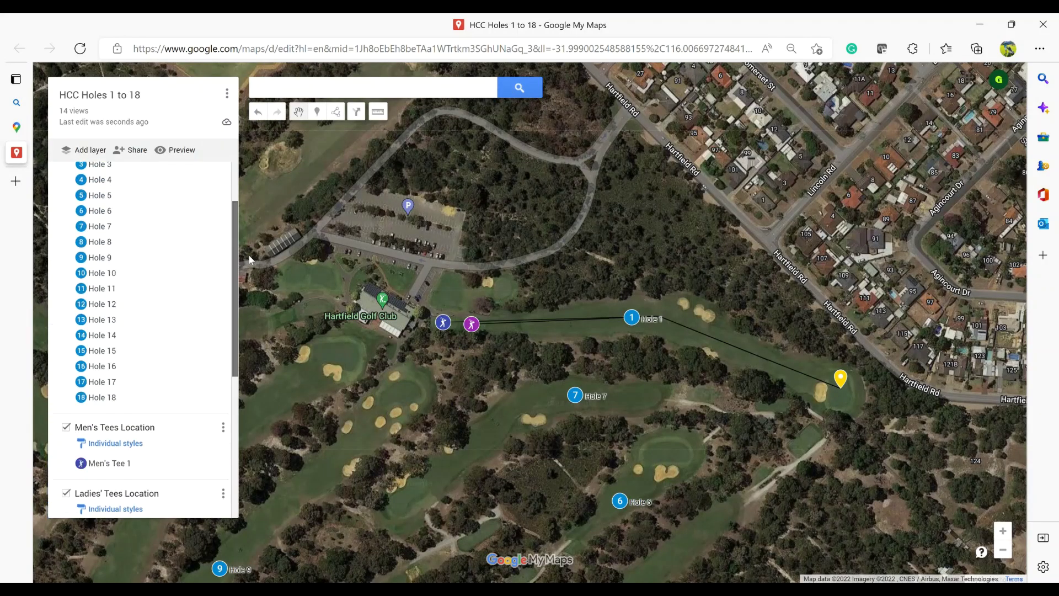
left_click(122, 214)
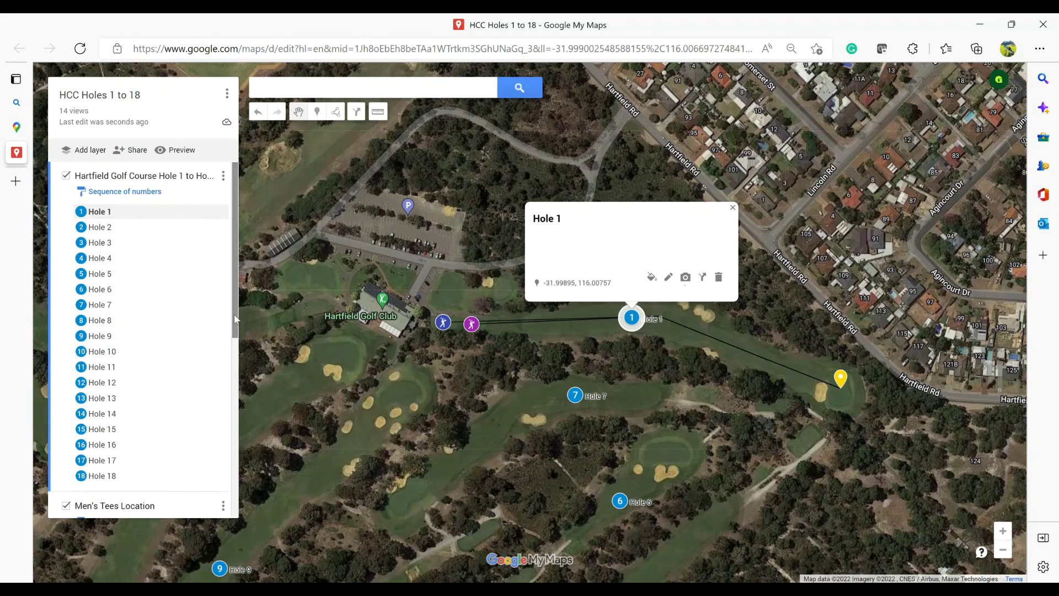
scroll(234, 320, "down", 1)
scroll(234, 320, "up", 1)
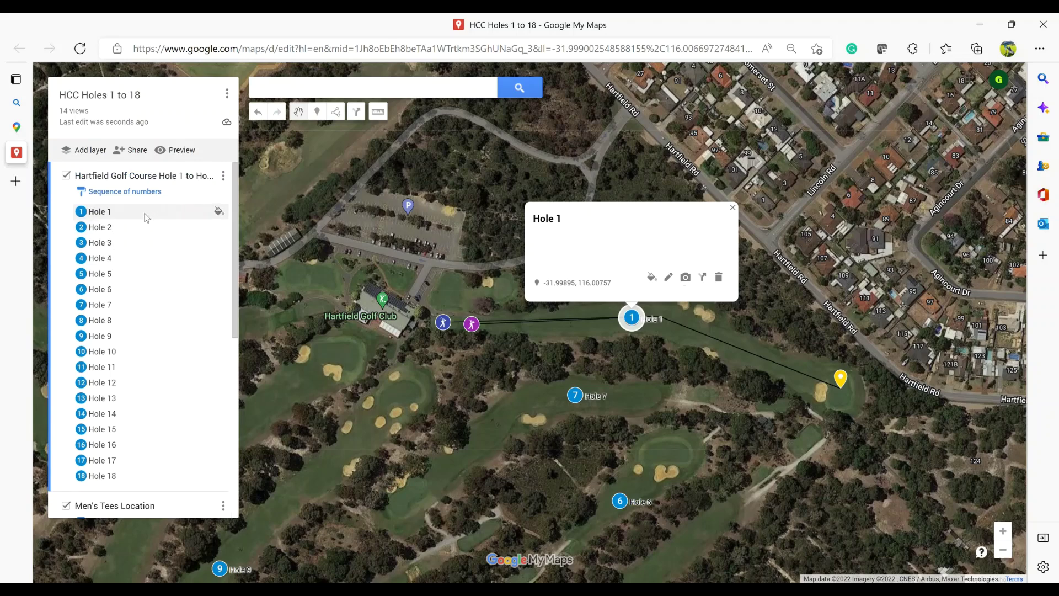
left_click_drag(147, 217, 142, 480)
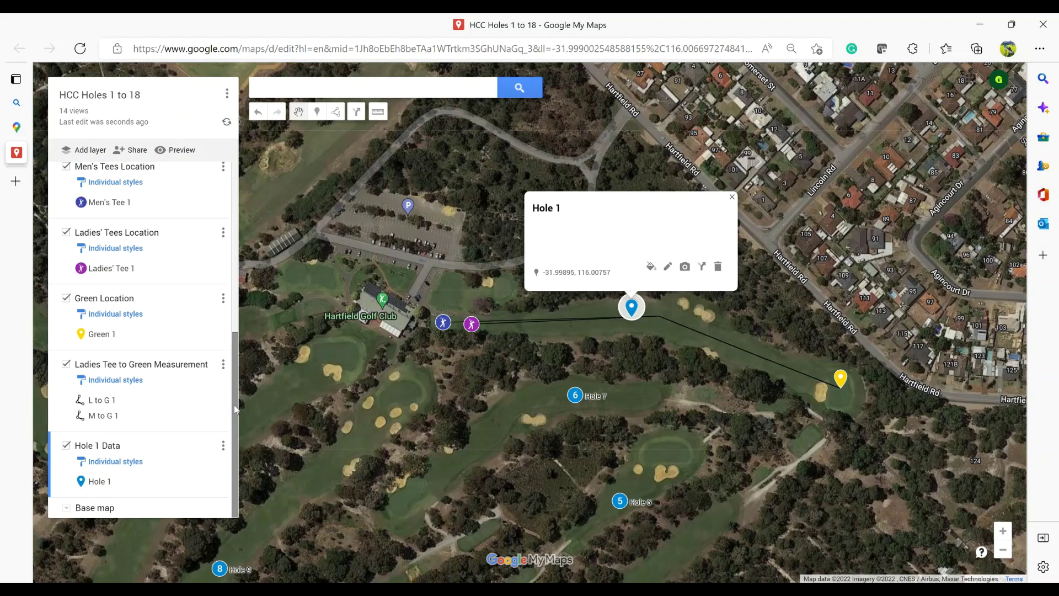
- Move the Men's Tee 1 and Ladies' Tee 1 markers from their tee location layers into the Hole 1 Data layer
left_click_drag(234, 408, 239, 255)
scroll(165, 331, "down", 3)
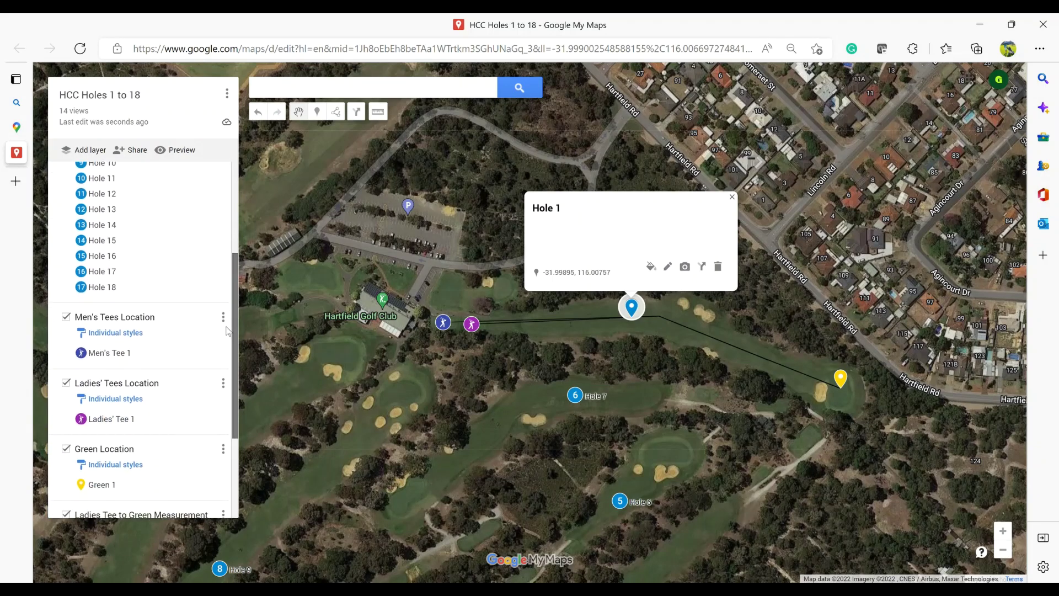
left_click(131, 347)
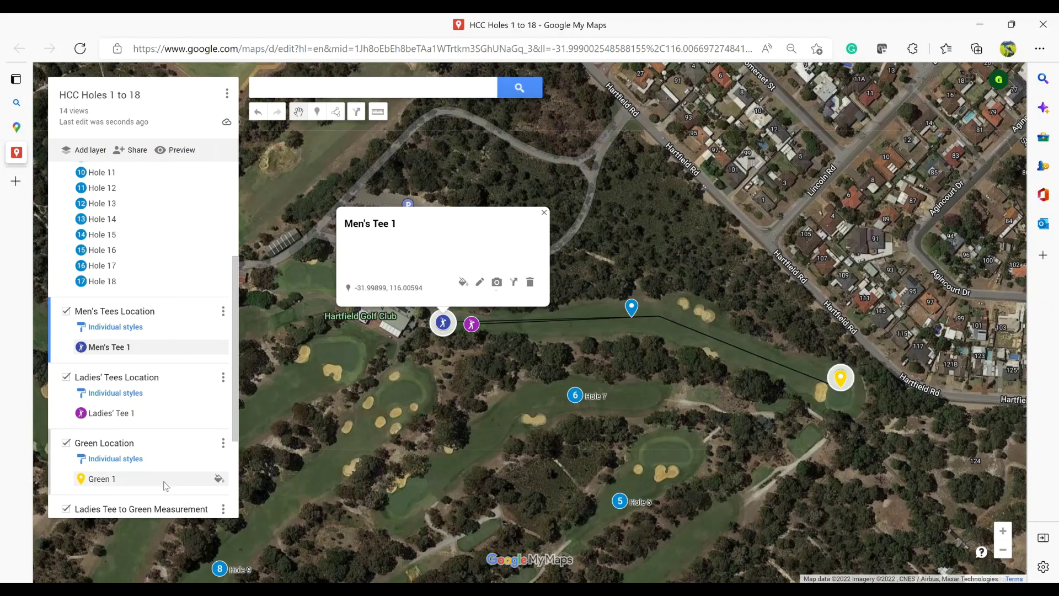
left_click_drag(233, 426, 234, 477)
scroll(196, 373, "up", 1)
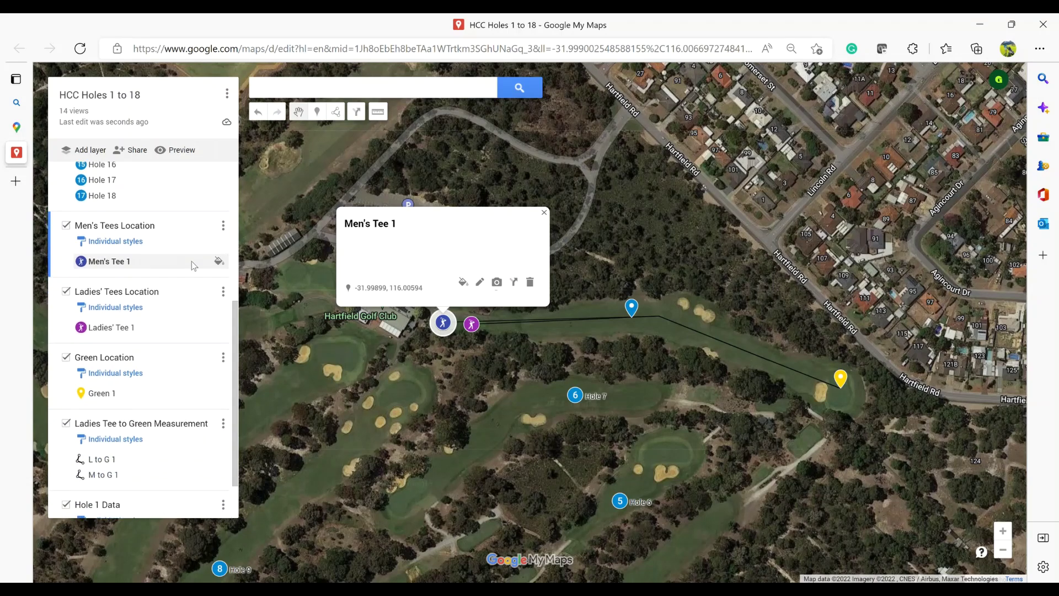
left_click_drag(177, 263, 147, 538)
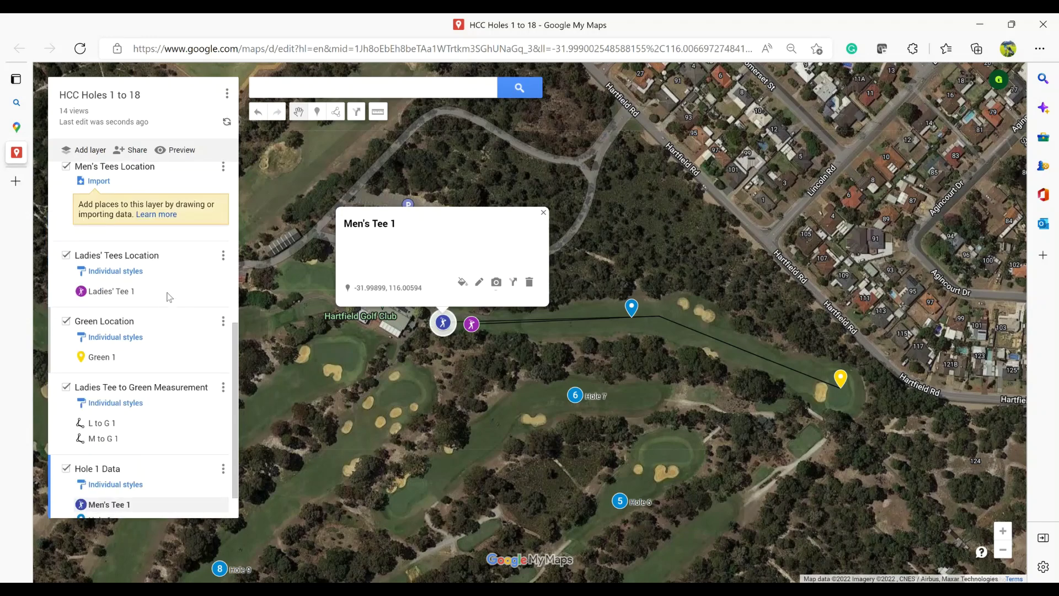
left_click(153, 289)
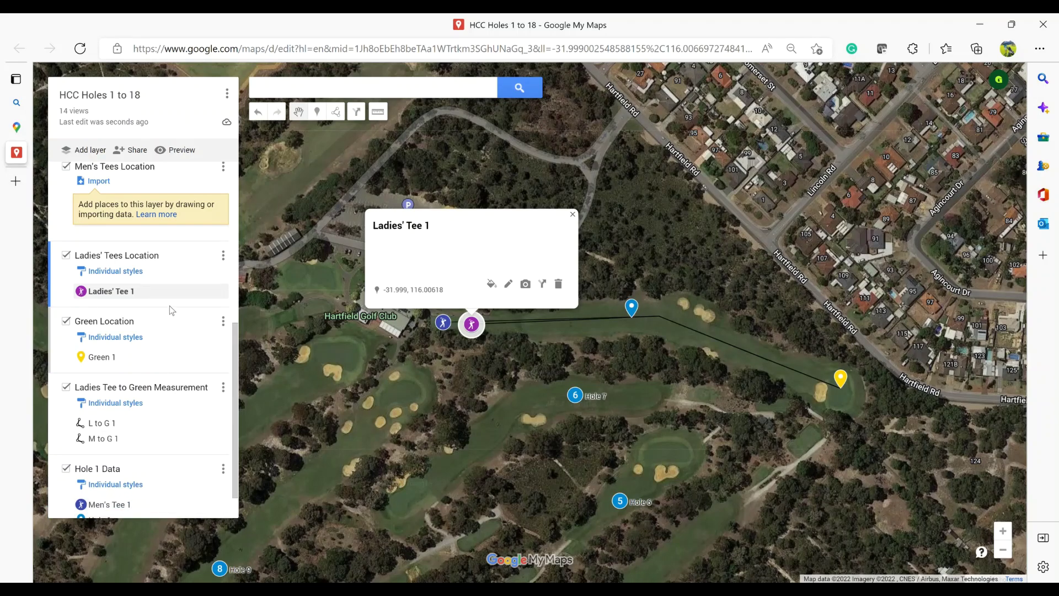
left_click_drag(168, 296, 152, 510)
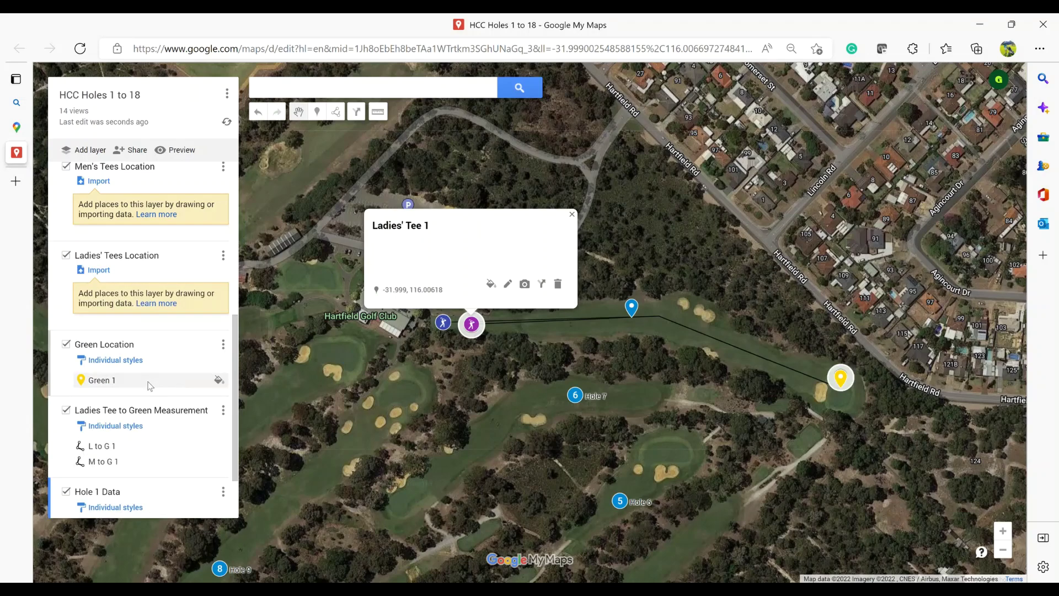
- Move the lines L to G 1 and M to G 1 and the Green 1 marker into the Hole 1 Data layer
left_click(149, 385)
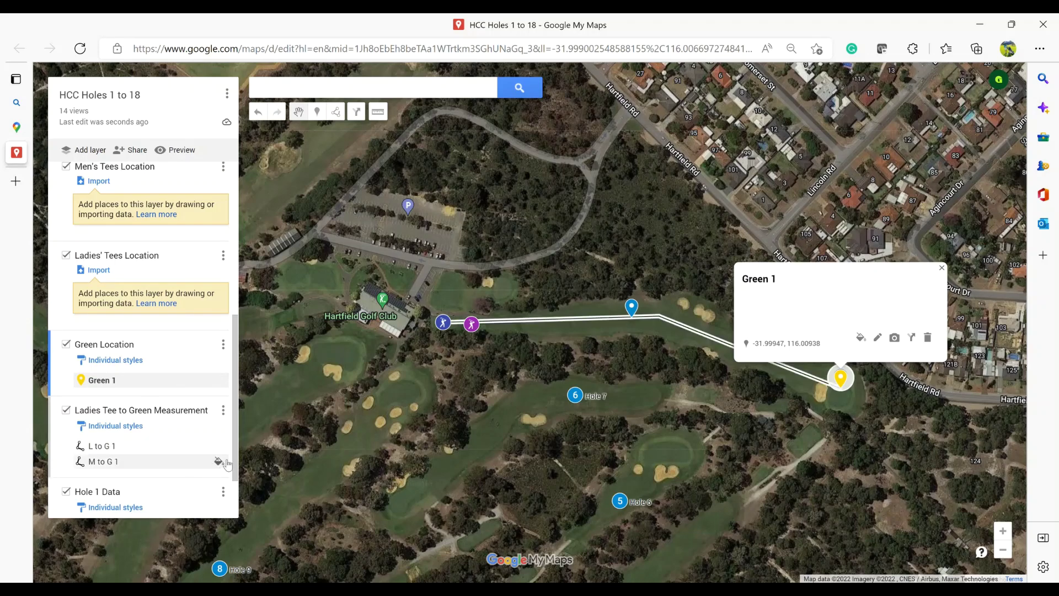
left_click(141, 440)
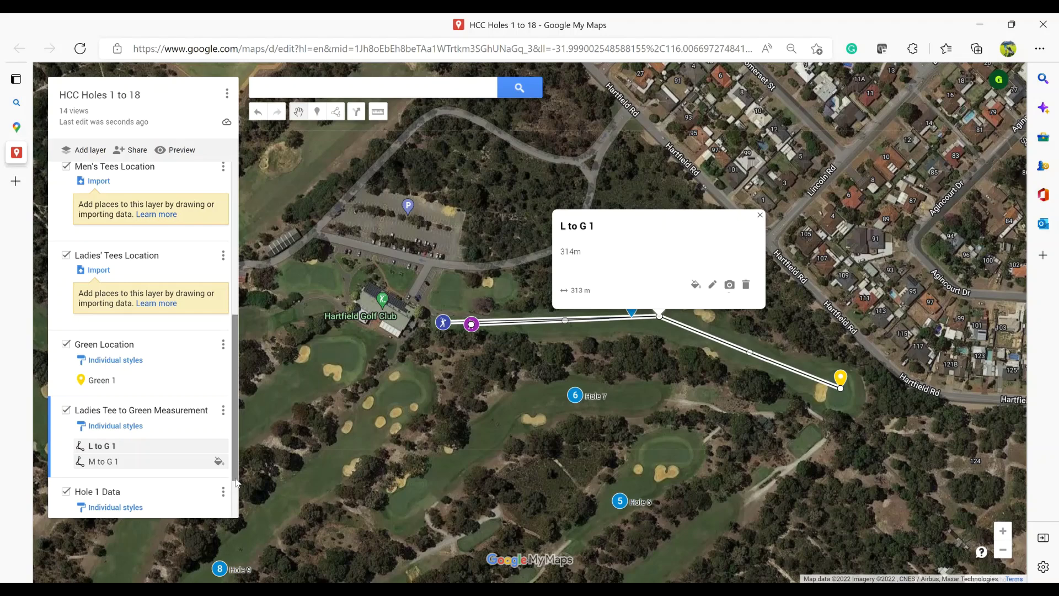
scroll(238, 485, "down", 3)
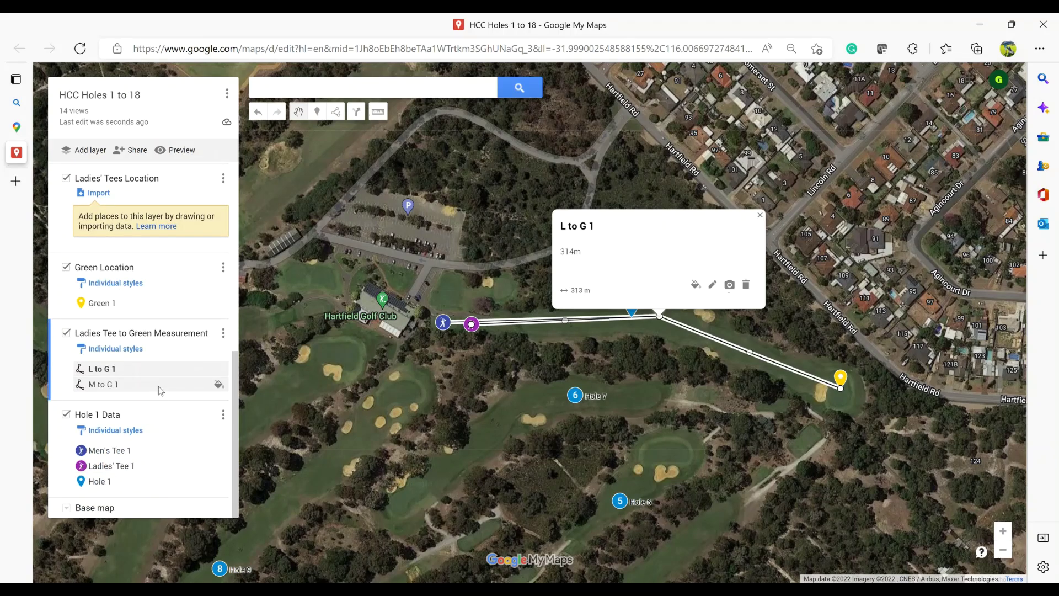
left_click_drag(166, 370, 170, 485)
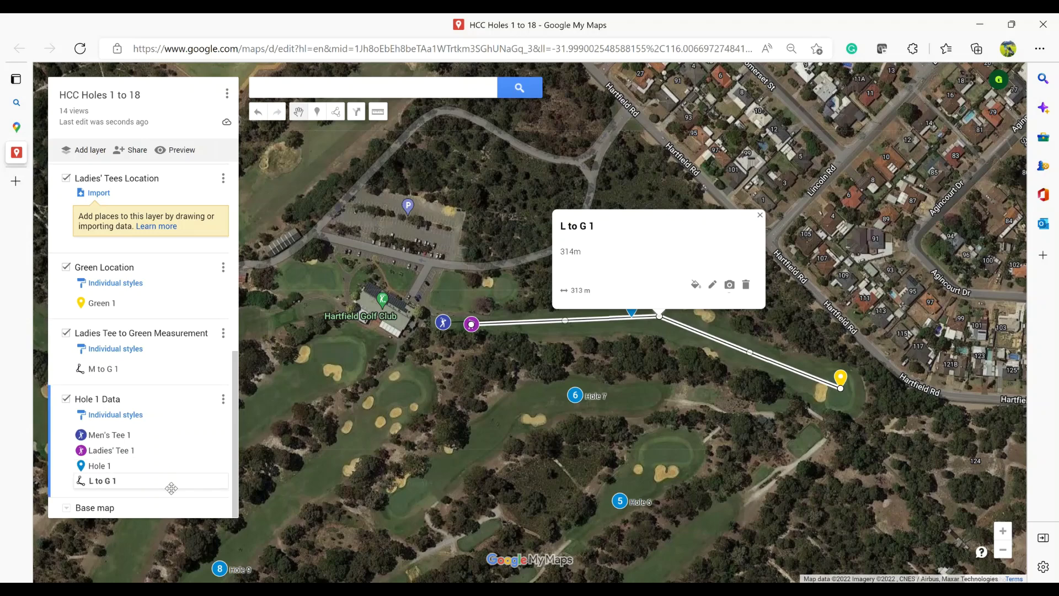
left_click(165, 366)
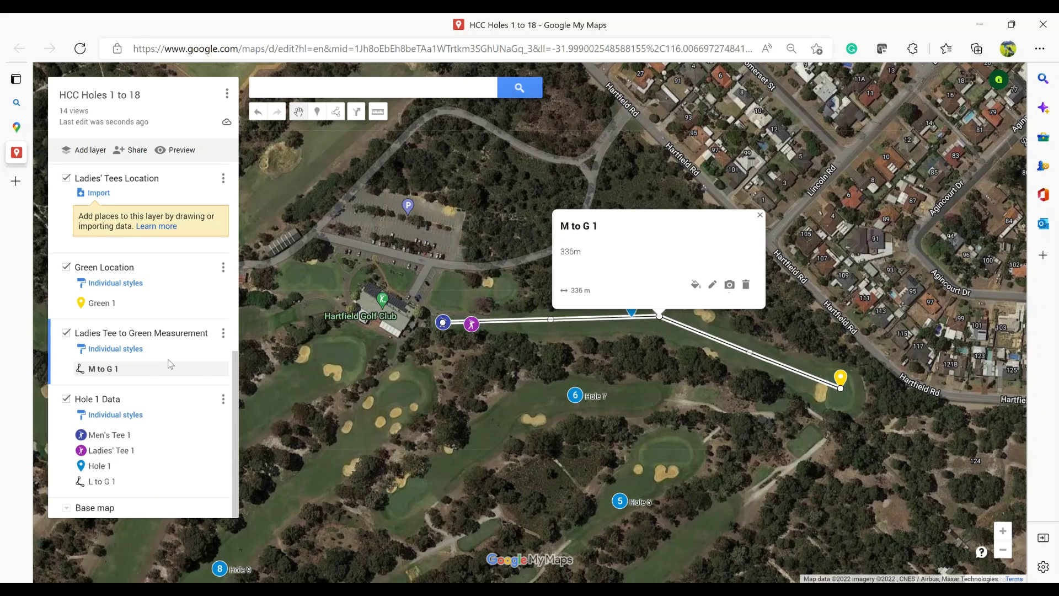
left_click_drag(169, 370, 157, 486)
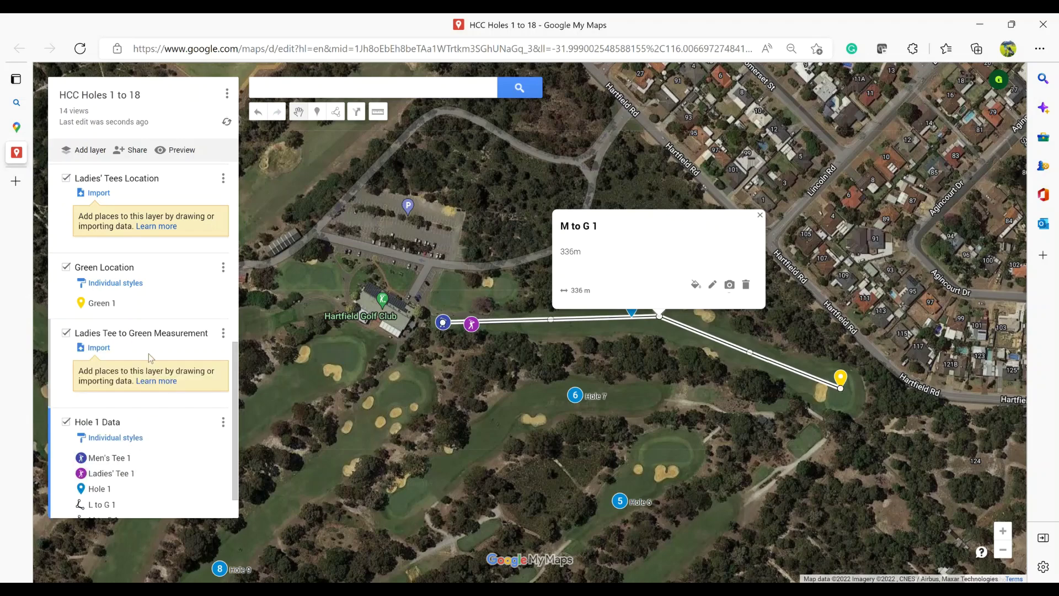
left_click(141, 305)
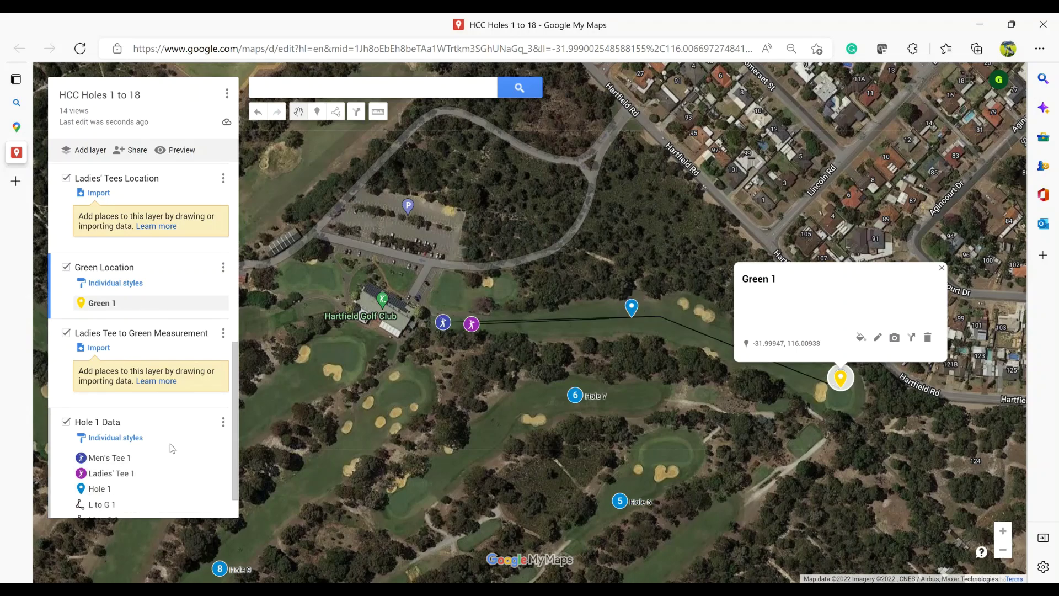
left_click_drag(168, 308, 138, 509)
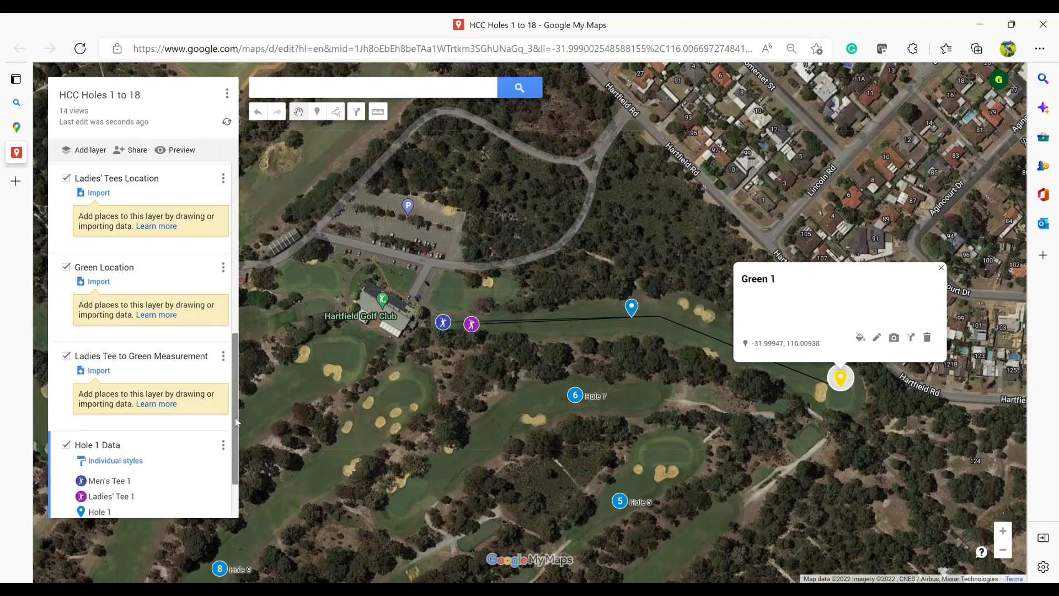
- Export the Hole 1 Data layer as a KMZ file without the network link option and download it
scroll(231, 510, "down", 2)
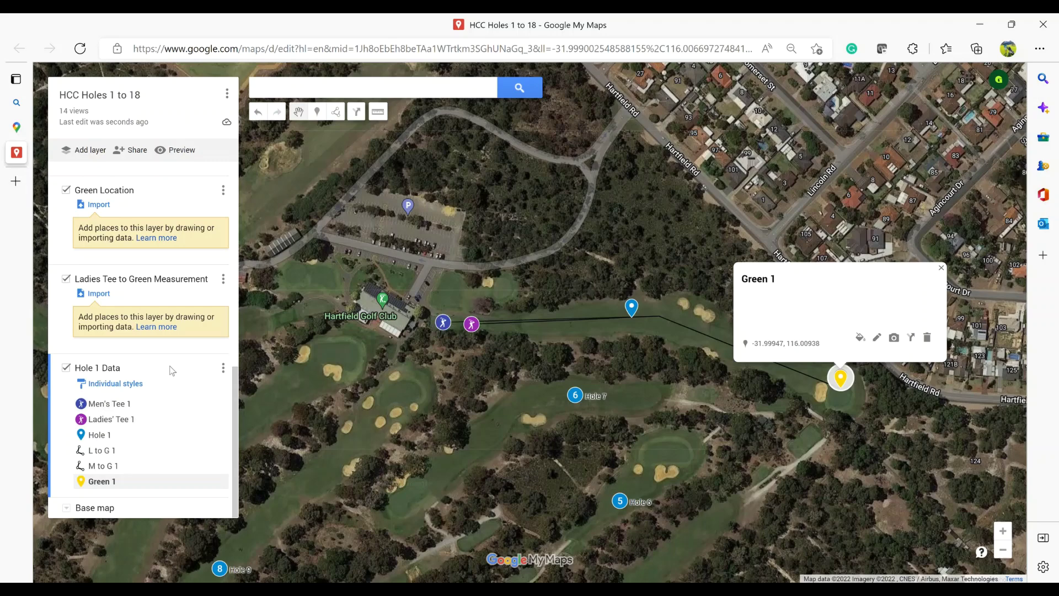
left_click(223, 368)
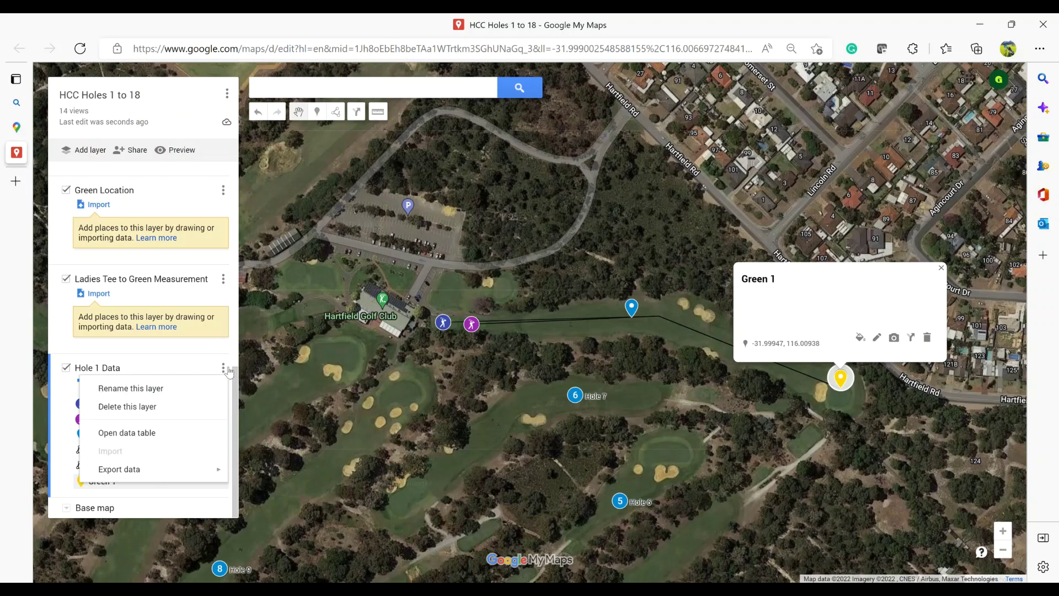
mouse_move(178, 470)
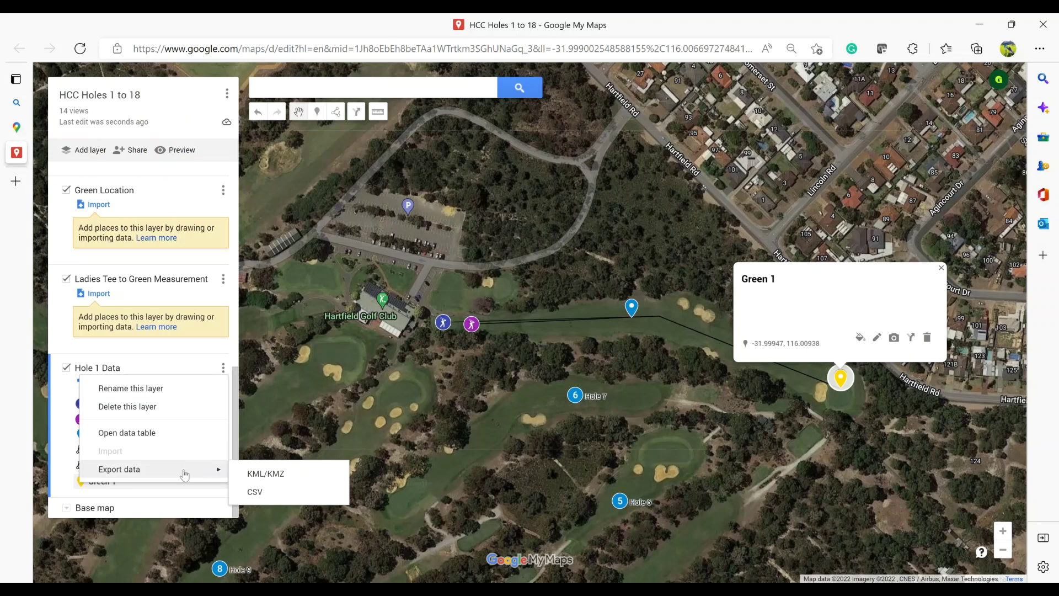
left_click(314, 479)
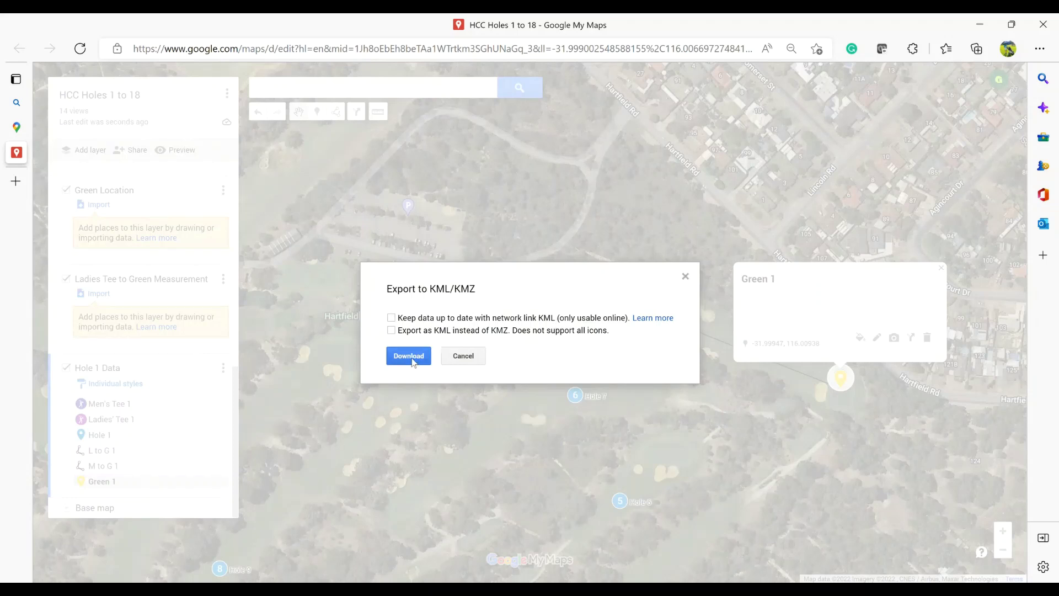
left_click(392, 318)
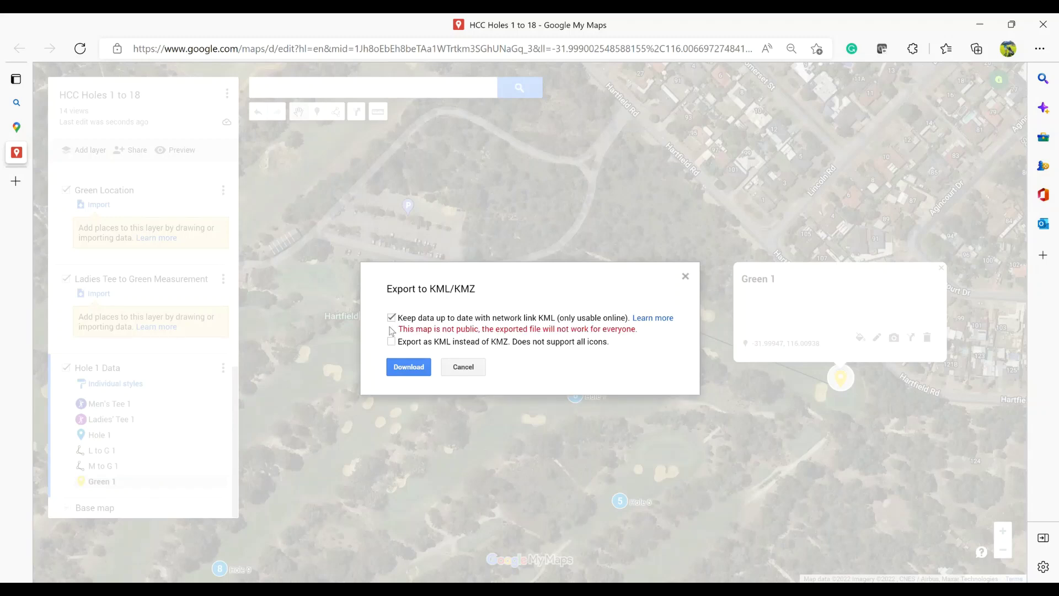
left_click(391, 317)
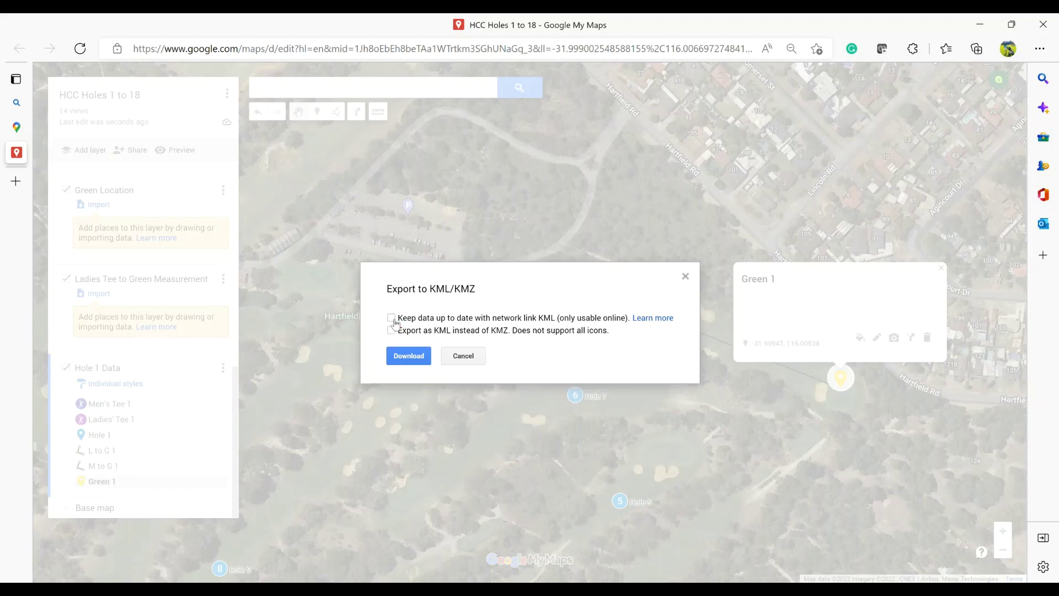
left_click(408, 356)
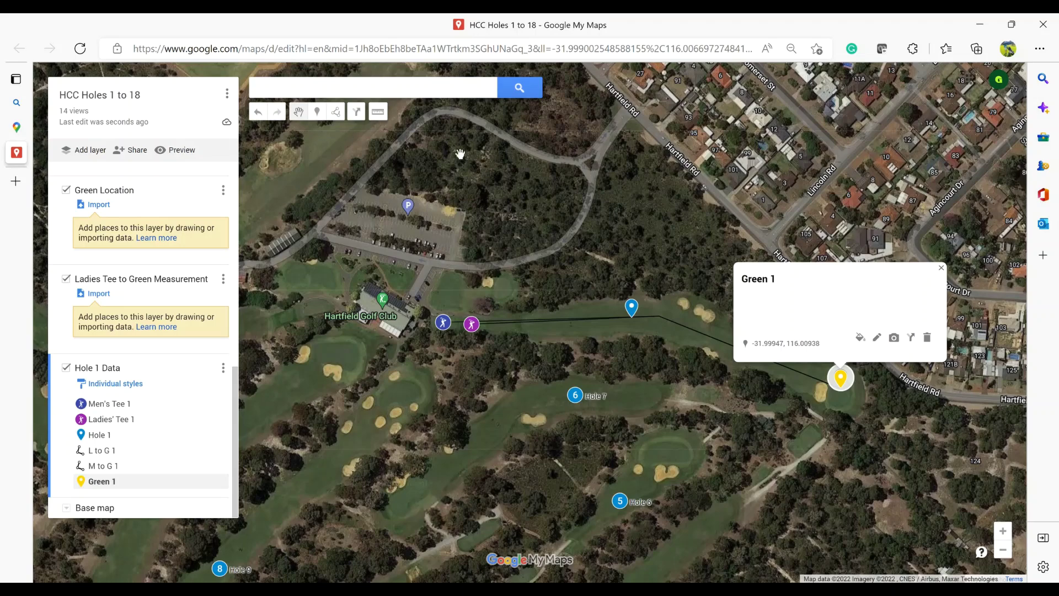
- Search the web for "google earth pro download" in a new browser tab
mouse_move(5, 188)
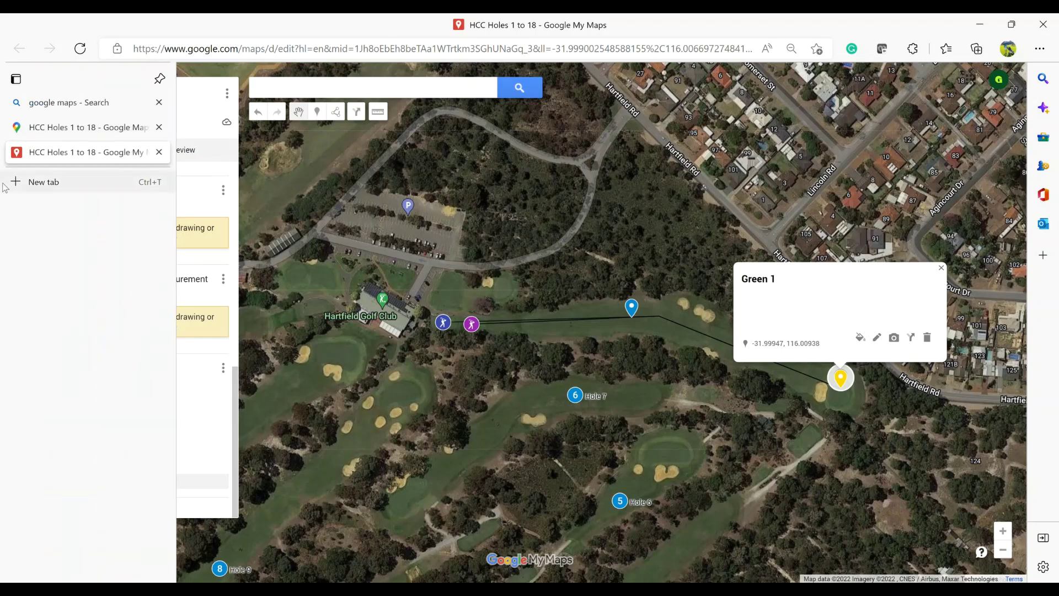
left_click(30, 187)
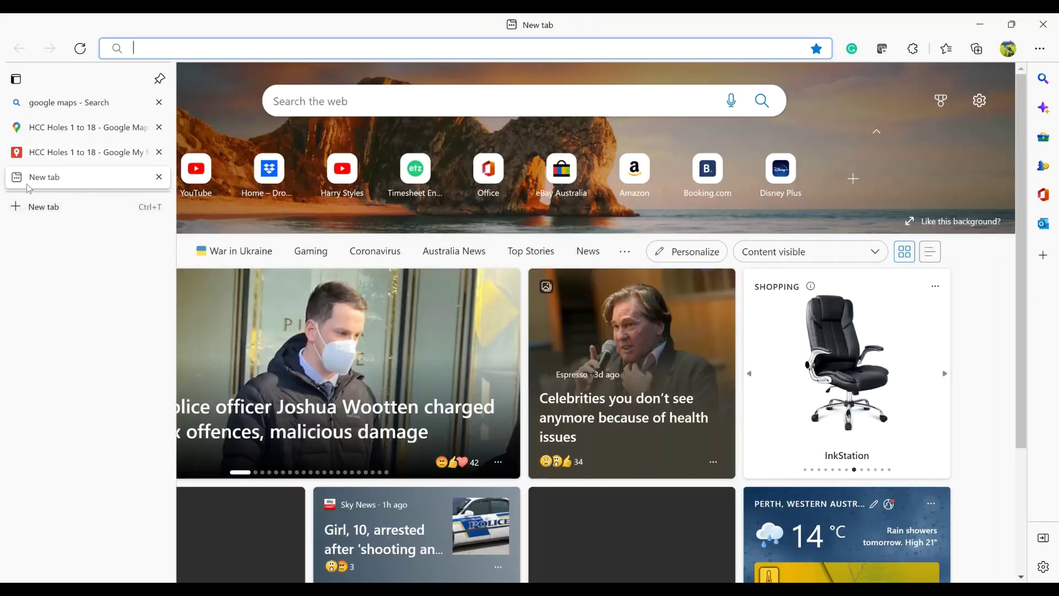
left_click(193, 51)
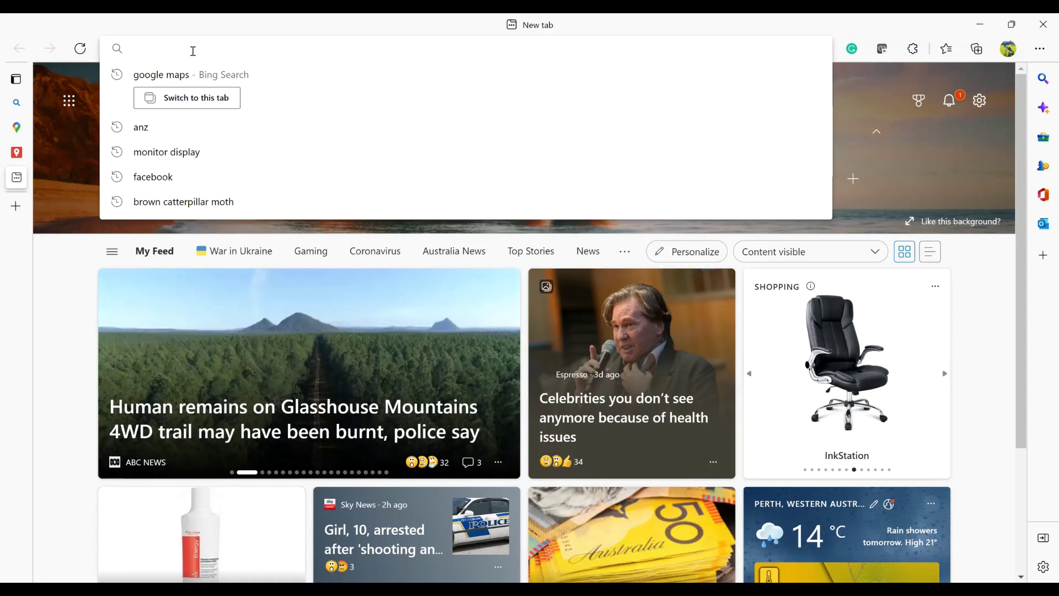
type("google")
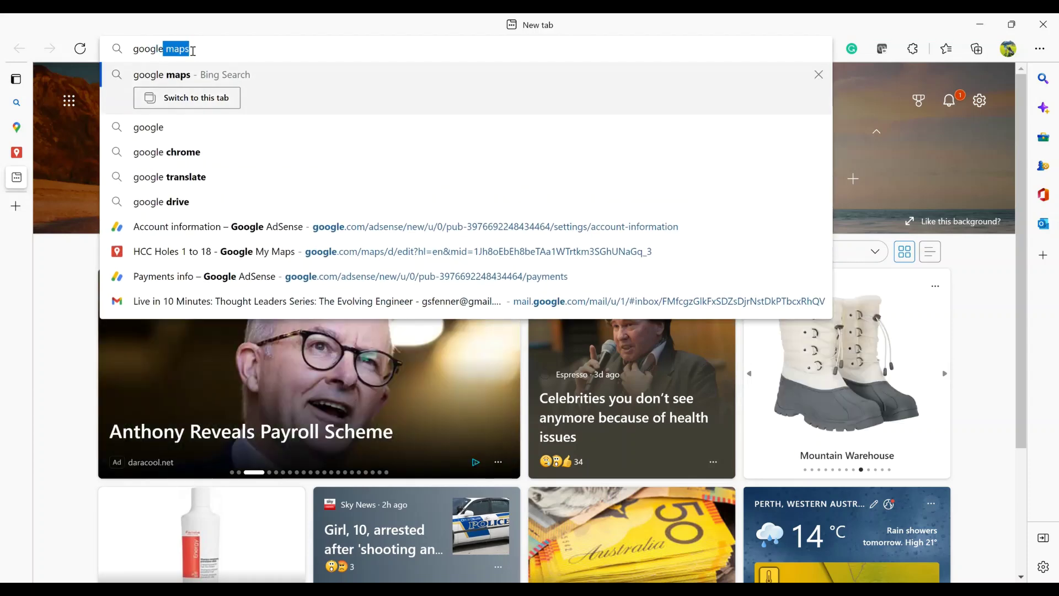
type(" earth ")
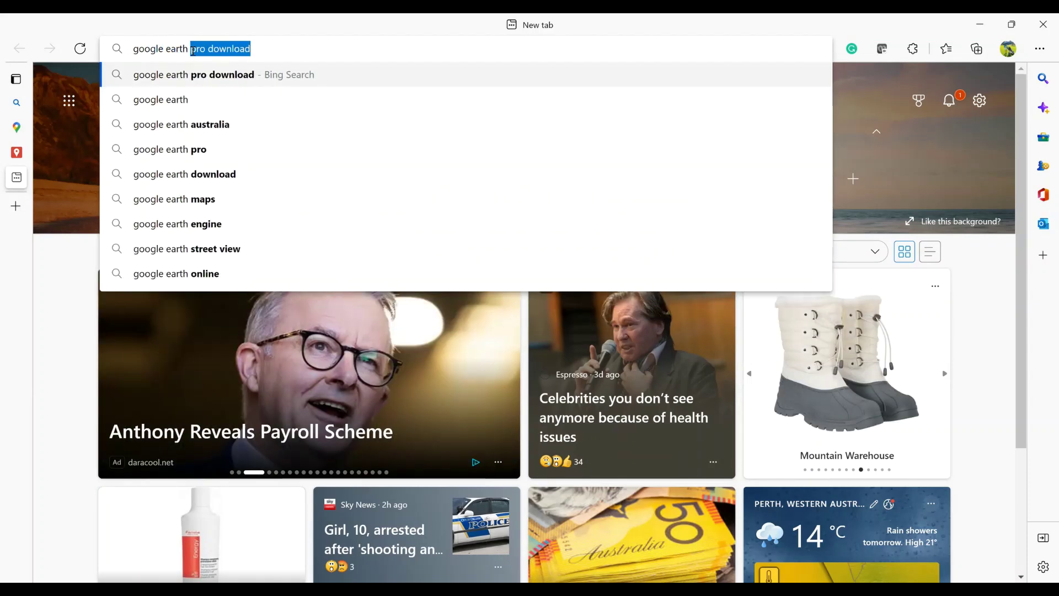
type("pro")
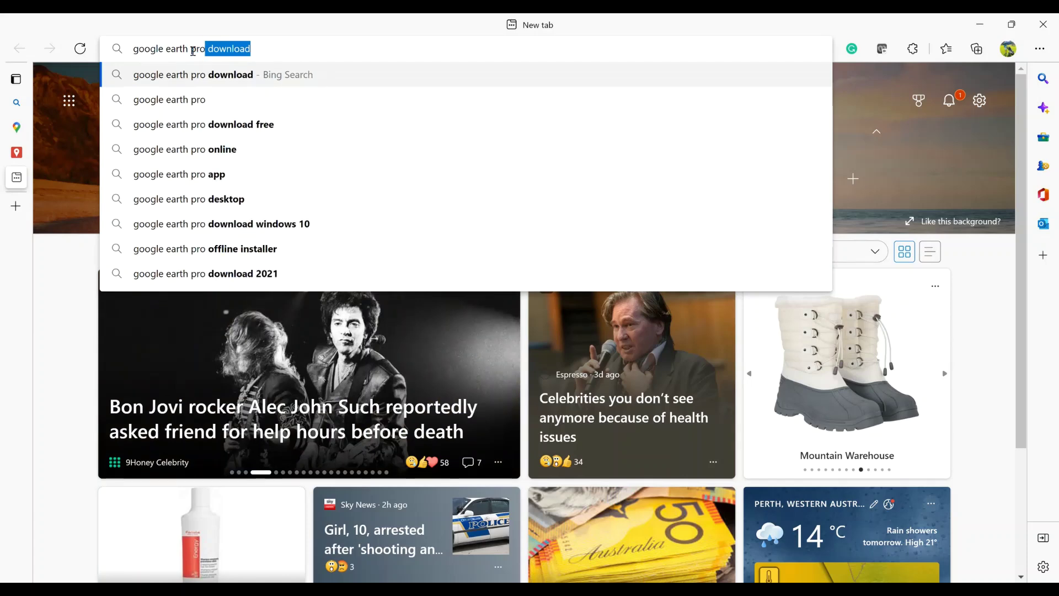
key("Return")
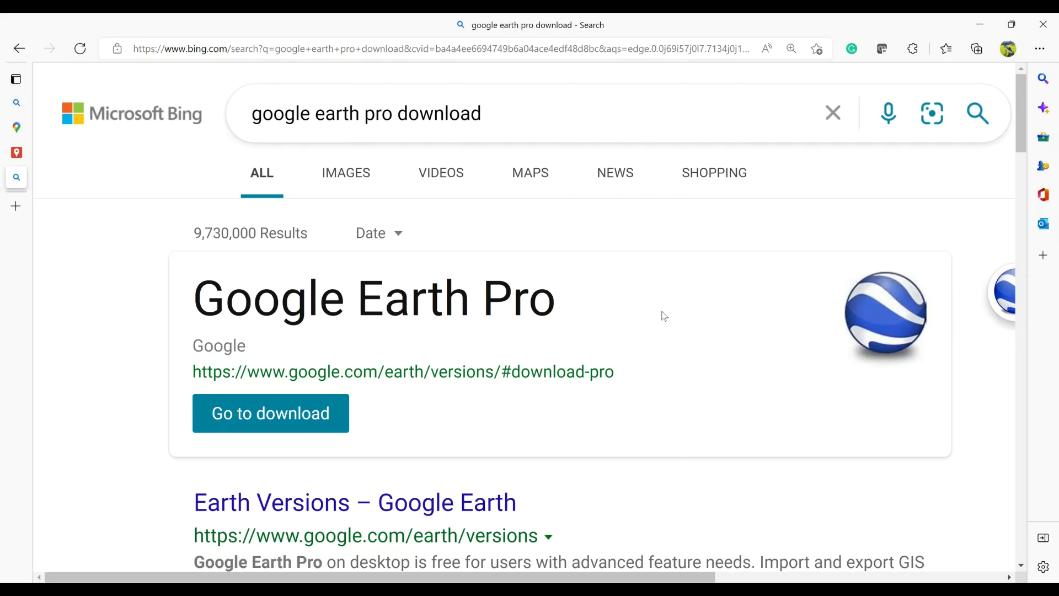
scroll(664, 316, "down", 1)
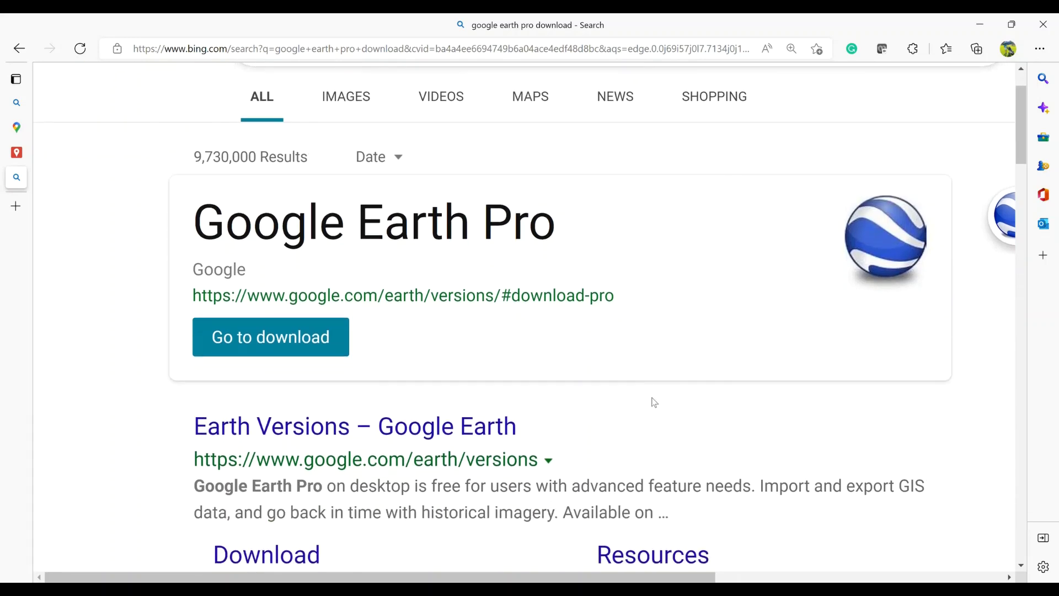